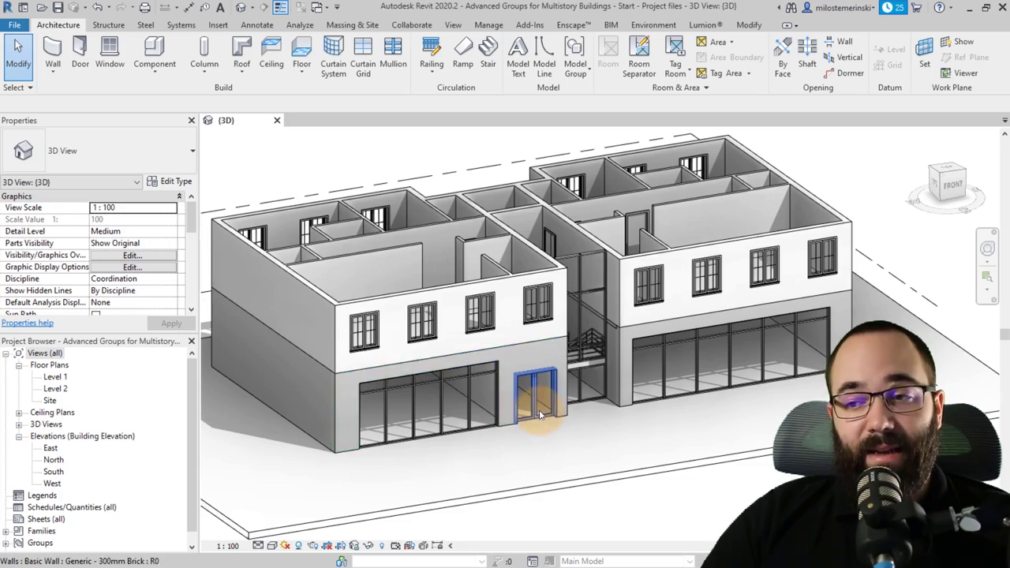
# - Examine the two-storey building model, its upper-floor room layout and the extent of the Level 2 floor slab
pyautogui.scroll(-1, 512, 384)
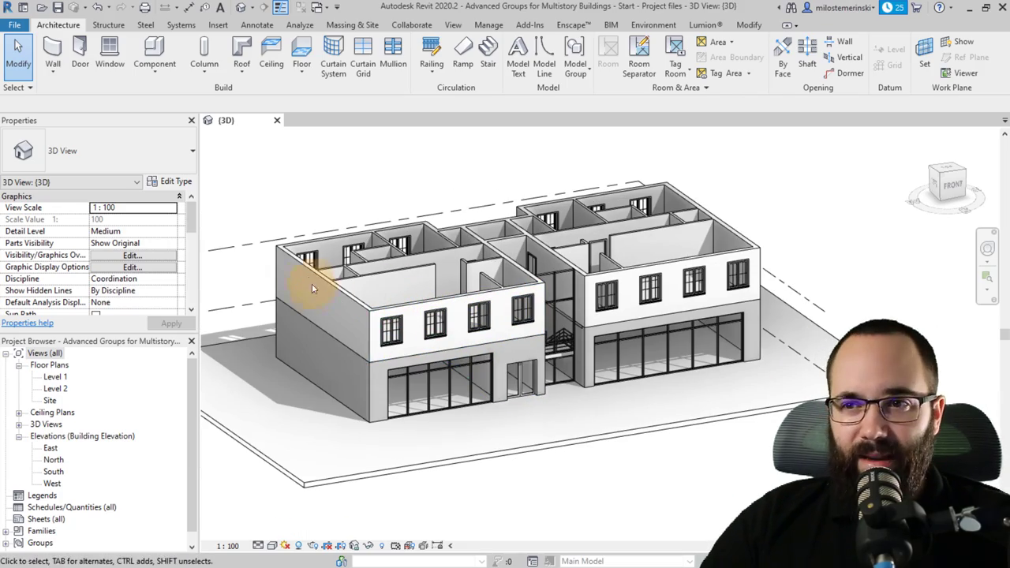
pyautogui.moveTo(478, 237)
pyautogui.keyDown('shift'); pyautogui.mouseDown(button='middle')
pyautogui.moveTo(450, 401)
pyautogui.moveTo(481, 309)
pyautogui.moveTo(490, 245)
pyautogui.moveTo(481, 232)
pyautogui.moveTo(480, 241)
pyautogui.mouseUp(button='middle'); pyautogui.keyUp('shift')
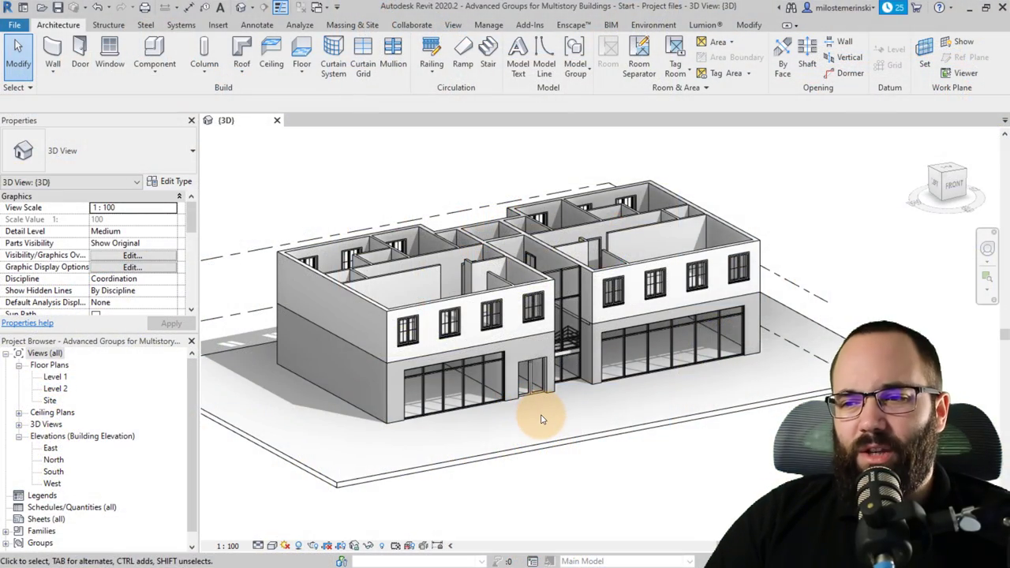
pyautogui.moveTo(542, 419)
pyautogui.keyDown('shift'); pyautogui.mouseDown(button='middle')
pyautogui.moveTo(529, 422)
pyautogui.moveTo(532, 412)
pyautogui.moveTo(533, 426)
pyautogui.mouseUp(button='middle'); pyautogui.keyUp('shift')
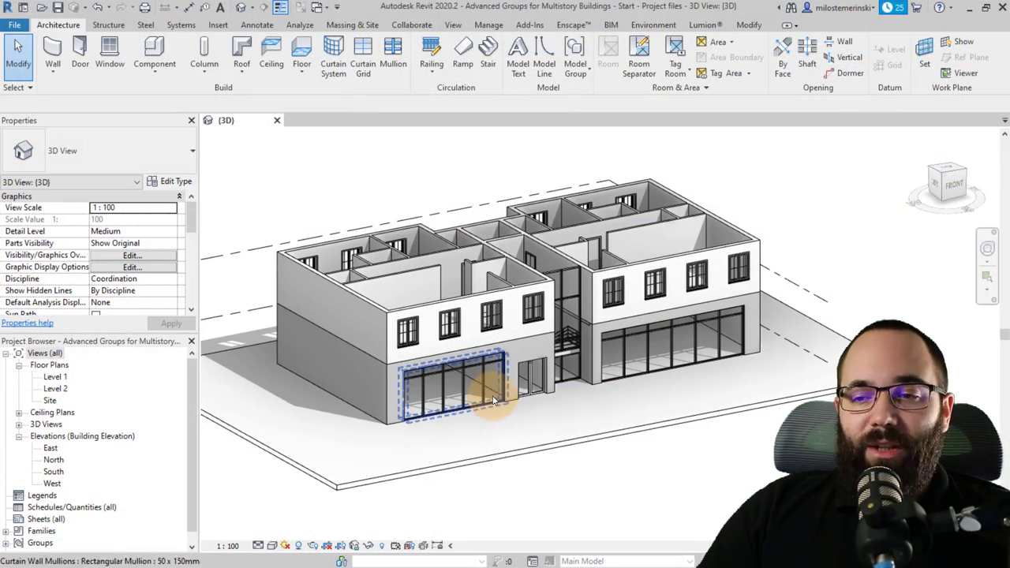
pyautogui.keyDown('shift'); pyautogui.moveTo(500, 436); pyautogui.dragTo(478, 423, button='middle'); pyautogui.keyUp('shift')
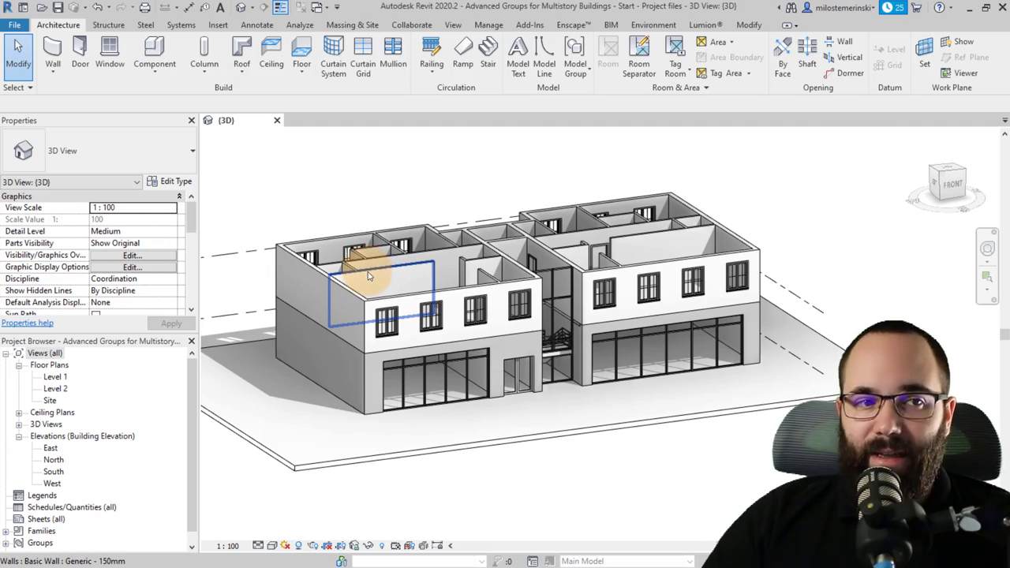
pyautogui.scroll(3, 366, 270)
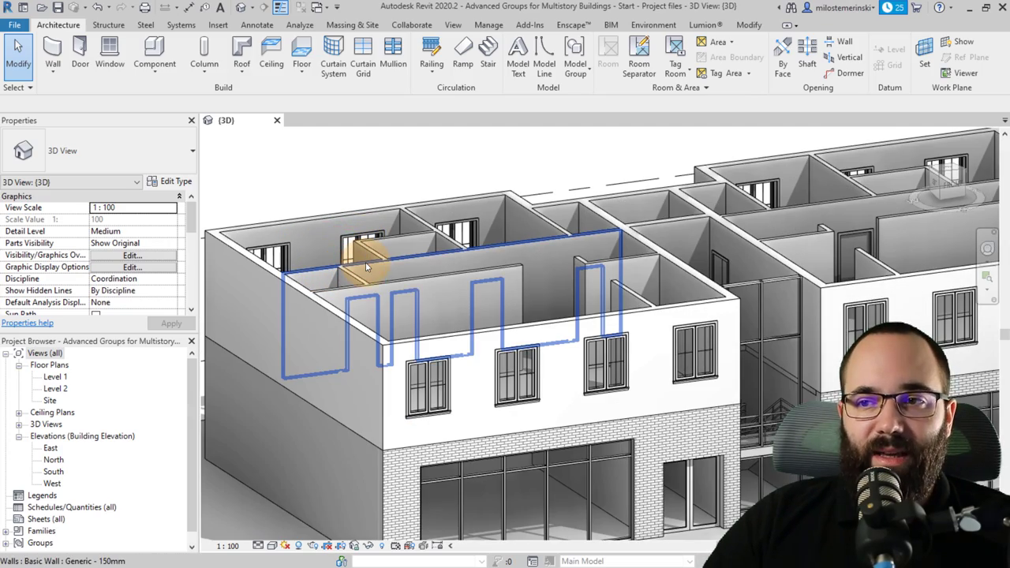
pyautogui.keyDown('shift'); pyautogui.moveTo(365, 270); pyautogui.dragTo(724, 325, button='middle'); pyautogui.keyUp('shift')
pyautogui.click(739, 314)
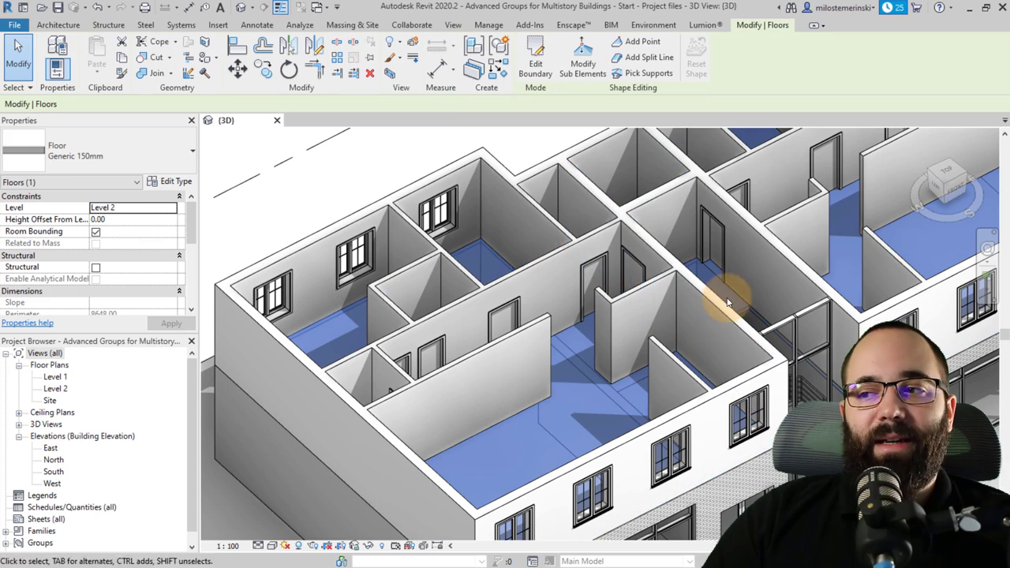
pyautogui.keyDown('shift'); pyautogui.moveTo(565, 407); pyautogui.dragTo(473, 368, button='middle'); pyautogui.keyUp('shift')
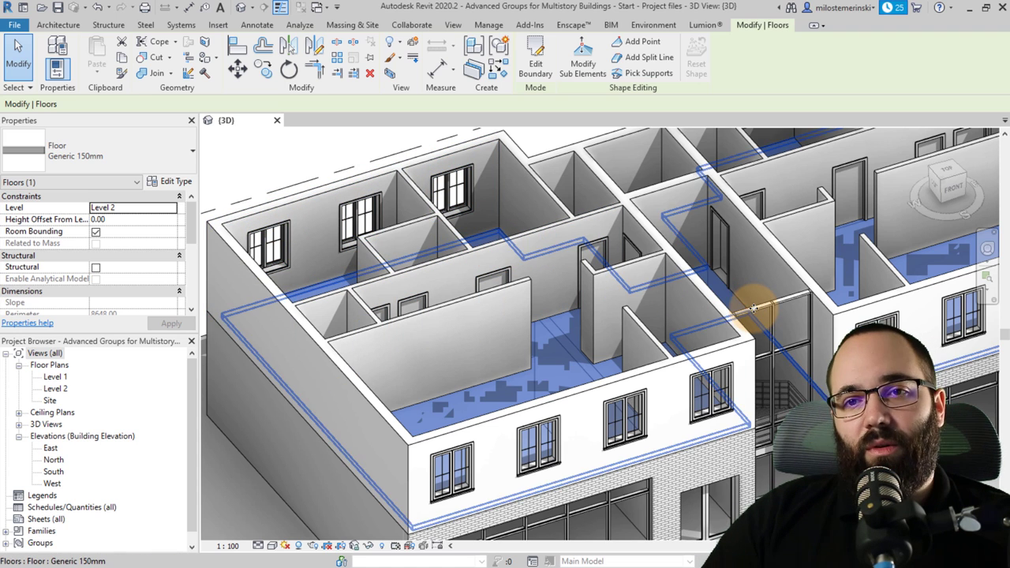
pyautogui.click(260, 176)
pyautogui.keyDown('shift'); pyautogui.moveTo(384, 271); pyautogui.dragTo(371, 217, button='middle'); pyautogui.keyUp('shift')
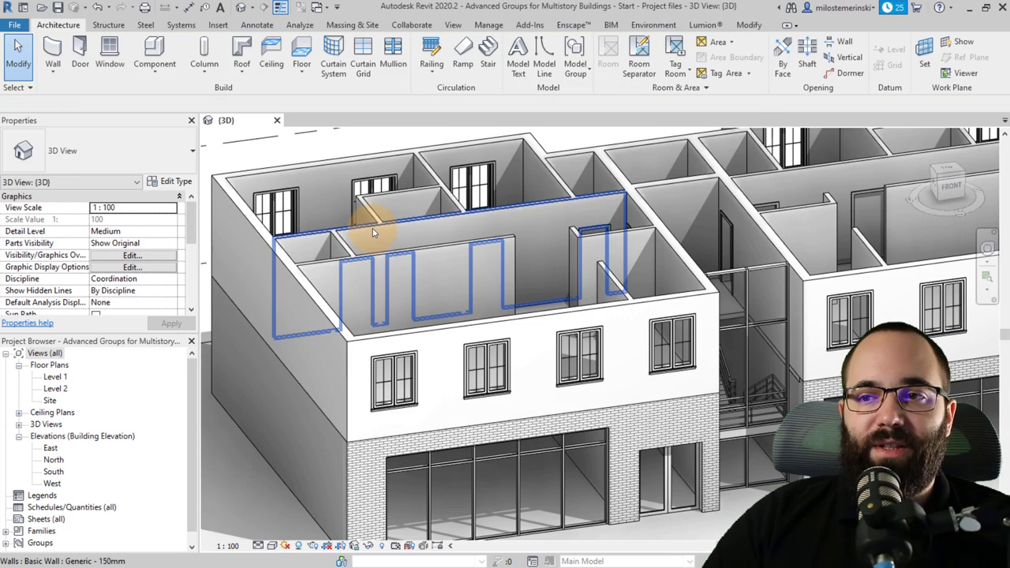
# - Select the corridor, living-room and bedroom partition walls in the upper-floor unit nearest the entrance door
pyautogui.click(371, 227)
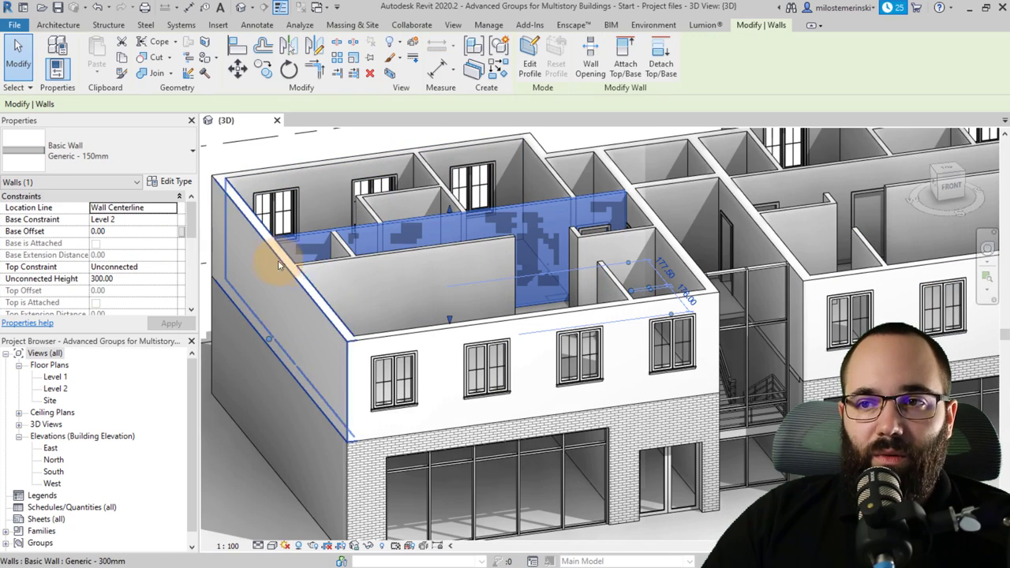
pyautogui.click(342, 253)
pyautogui.keyDown('ctrl'); pyautogui.click(392, 253); pyautogui.keyUp('ctrl')
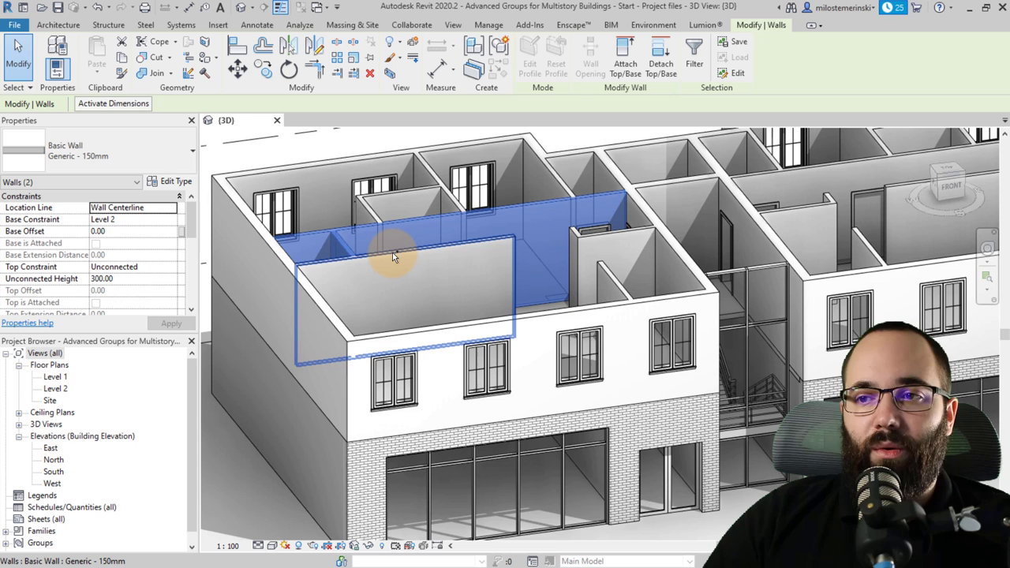
pyautogui.keyDown('ctrl'); pyautogui.click(422, 193); pyautogui.keyUp('ctrl')
pyautogui.keyDown('ctrl'); pyautogui.click(426, 180); pyautogui.keyUp('ctrl')
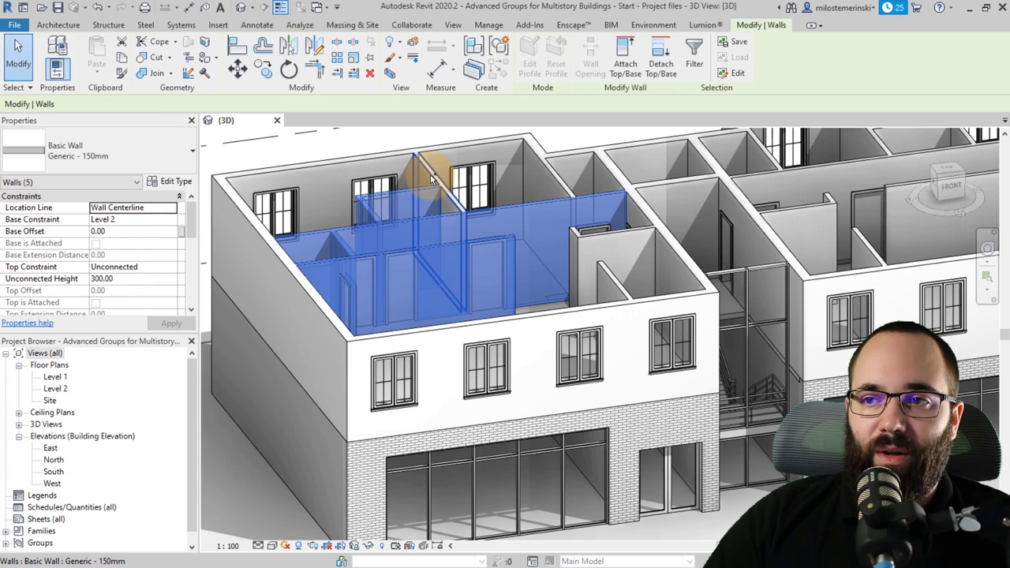
# - Add that unit's remaining interior walls and the walls around the central staircase to the selection
pyautogui.keyDown('ctrl'); pyautogui.click(556, 184); pyautogui.keyUp('ctrl')
pyautogui.keyDown('ctrl'); pyautogui.click(620, 179); pyautogui.keyUp('ctrl')
pyautogui.keyDown('ctrl'); pyautogui.click(620, 180); pyautogui.keyUp('ctrl')
pyautogui.keyDown('ctrl'); pyautogui.click(582, 225); pyautogui.keyUp('ctrl')
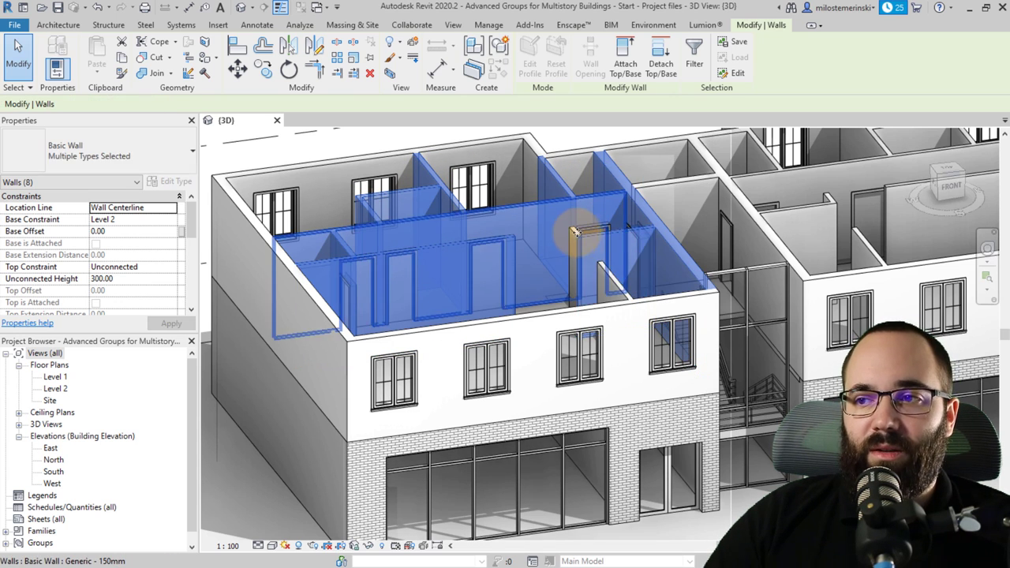
pyautogui.keyDown('ctrl'); pyautogui.click(570, 233); pyautogui.keyUp('ctrl')
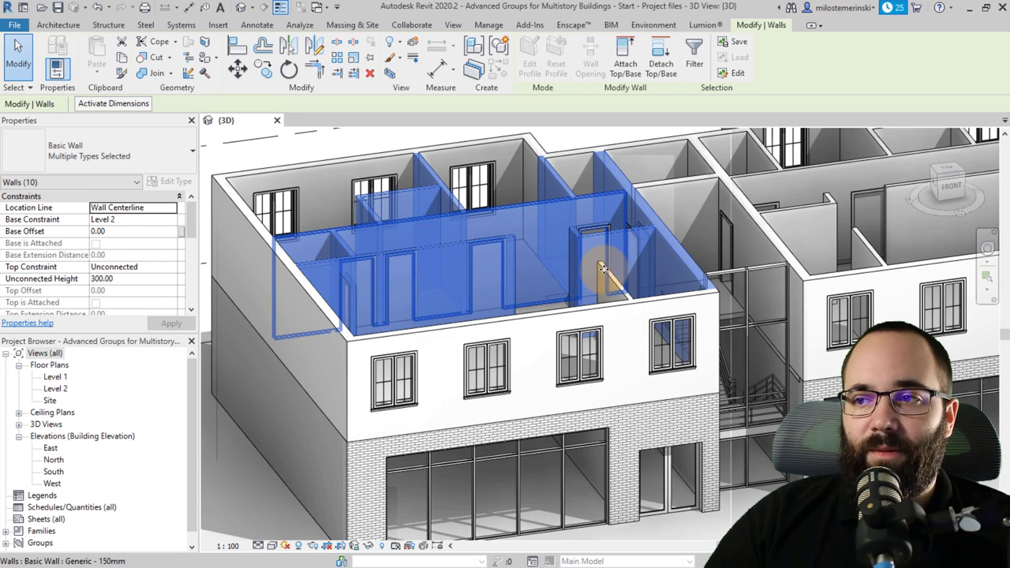
pyautogui.keyDown('ctrl'); pyautogui.click(605, 272); pyautogui.keyUp('ctrl')
pyautogui.keyDown('ctrl'); pyautogui.click(698, 182); pyautogui.keyUp('ctrl')
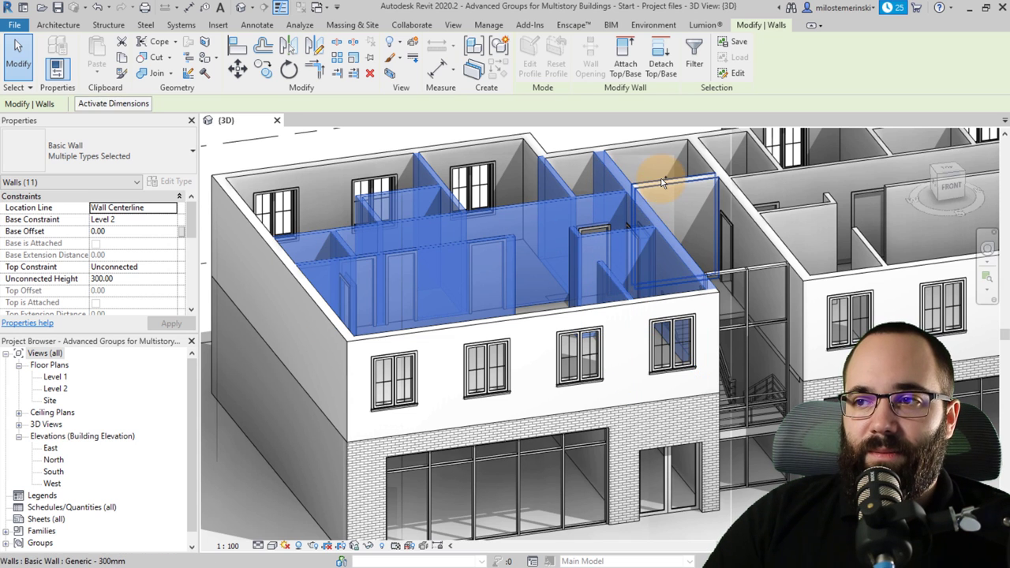
pyautogui.keyDown('ctrl'); pyautogui.click(710, 171); pyautogui.keyUp('ctrl')
# - Add the long corridor wall, the rear bedroom and bathroom partitions and the living-room wall of the other unit to the selection
pyautogui.moveTo(710, 171); pyautogui.dragTo(514, 293, button='middle')
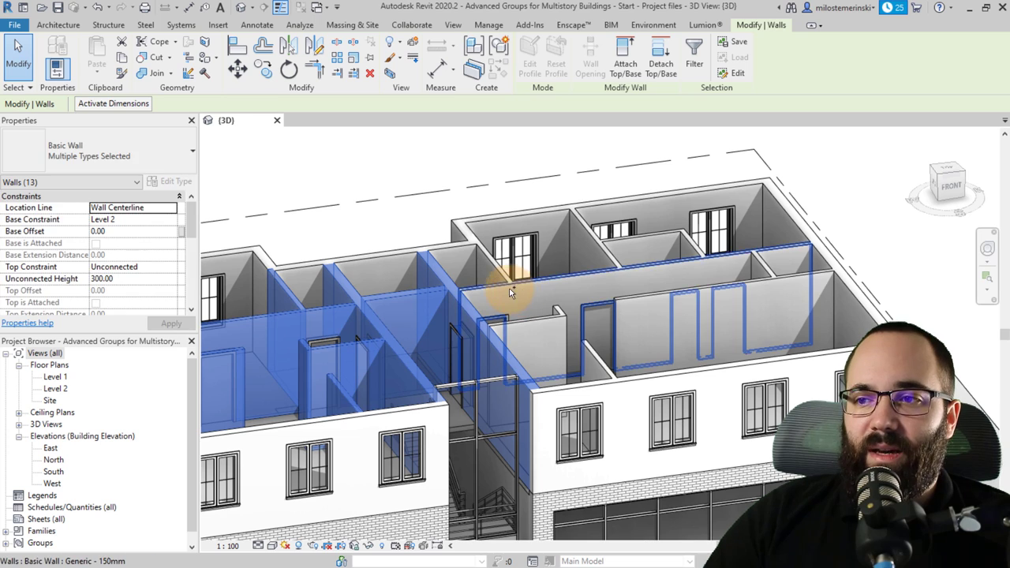
pyautogui.keyDown('ctrl'); pyautogui.click(509, 293); pyautogui.keyUp('ctrl')
pyautogui.keyDown('ctrl'); pyautogui.click(581, 253); pyautogui.keyUp('ctrl')
pyautogui.keyDown('ctrl'); pyautogui.click(665, 234); pyautogui.keyUp('ctrl')
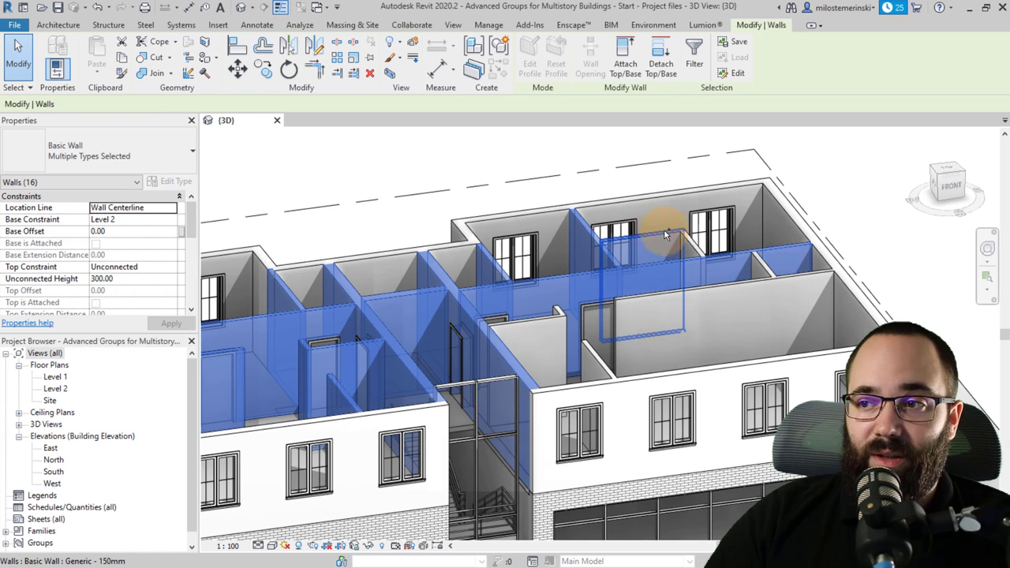
pyautogui.keyDown('ctrl'); pyautogui.click(753, 300); pyautogui.keyUp('ctrl')
pyautogui.keyDown('ctrl'); pyautogui.click(598, 339); pyautogui.keyUp('ctrl')
pyautogui.scroll(3, 744, 274)
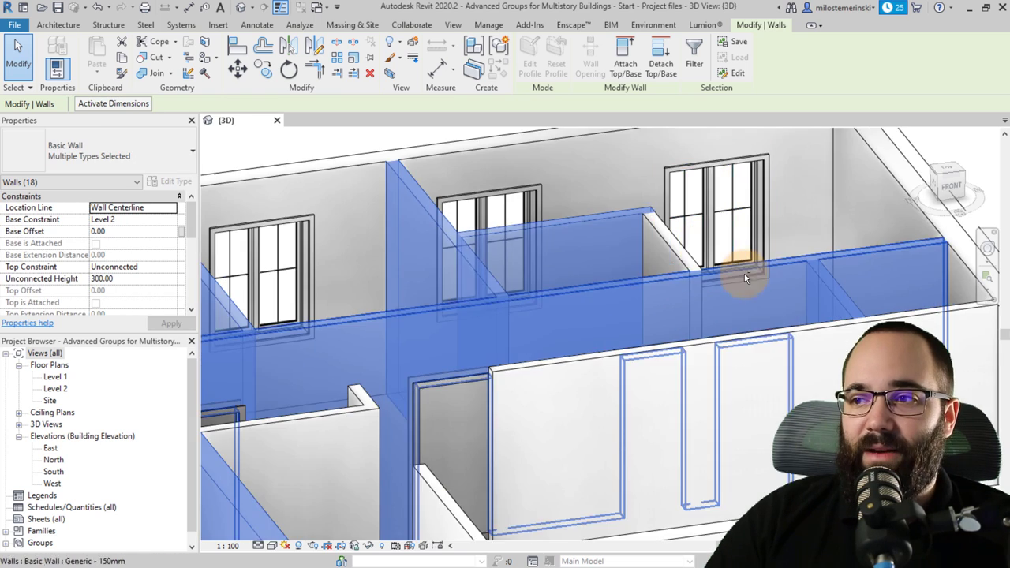
pyautogui.scroll(-3, 744, 274)
pyautogui.keyDown('ctrl'); pyautogui.click(618, 355); pyautogui.keyUp('ctrl')
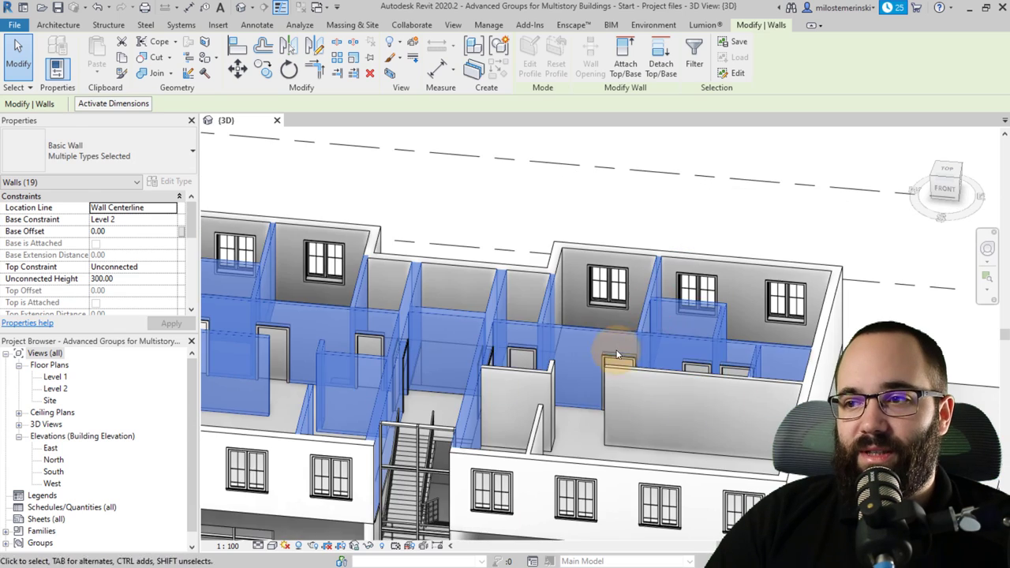
# - Add the remaining short partitions near the second unit's entrance and front facade to the selection
pyautogui.keyDown('shift'); pyautogui.moveTo(618, 355); pyautogui.dragTo(628, 318, button='middle'); pyautogui.keyUp('shift')
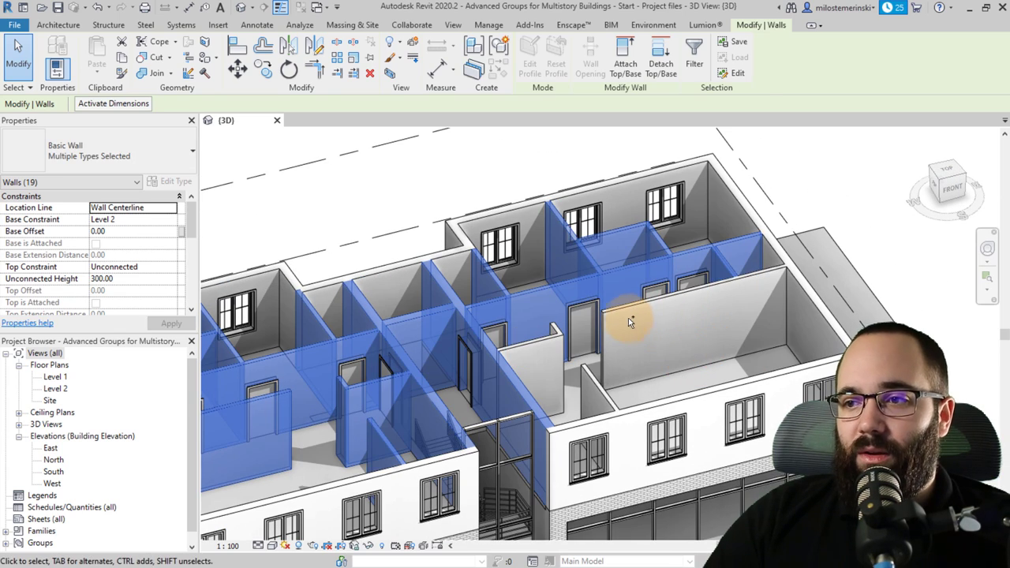
pyautogui.keyDown('ctrl'); pyautogui.click(555, 337); pyautogui.keyUp('ctrl')
pyautogui.keyDown('ctrl'); pyautogui.click(568, 355); pyautogui.keyUp('ctrl')
pyautogui.keyDown('ctrl'); pyautogui.click(584, 371); pyautogui.keyUp('ctrl')
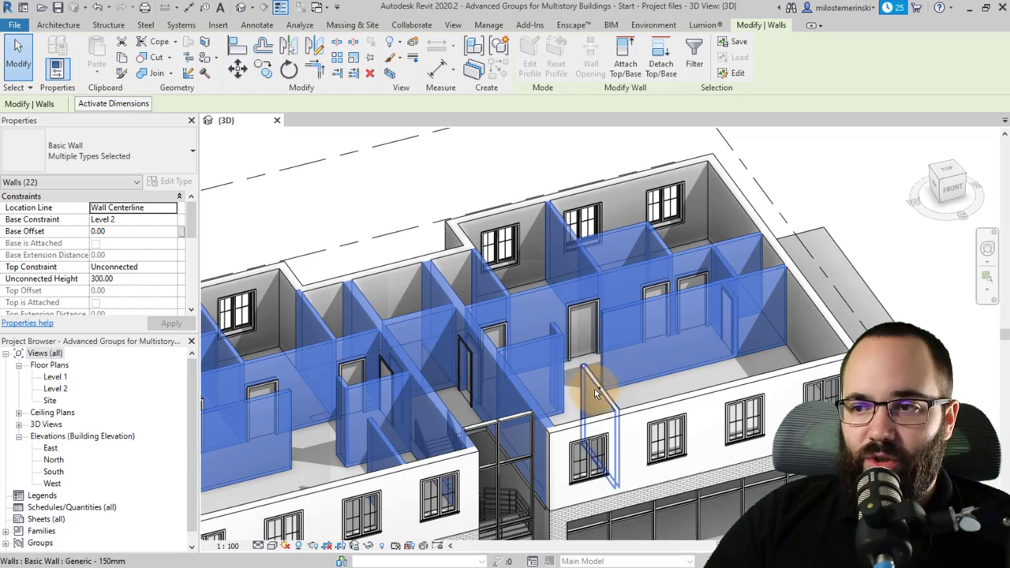
pyautogui.keyDown('ctrl'); pyautogui.click(595, 390); pyautogui.keyUp('ctrl')
# - Try to constrain the tops of the selected interior walls to Level 2 with a top offset of -15
pyautogui.scroll(-5, 647, 355)
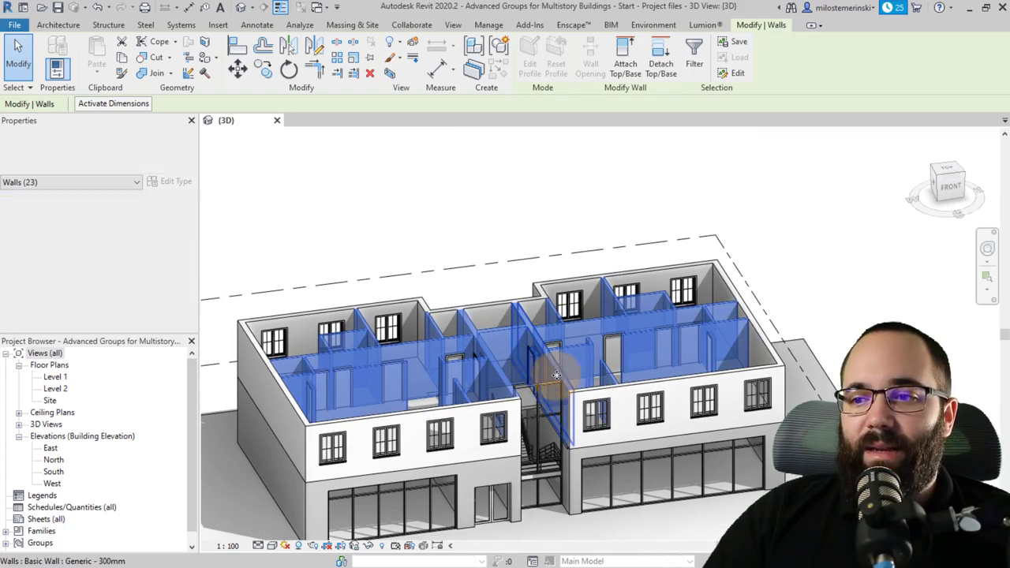
pyautogui.keyDown('shift'); pyautogui.moveTo(350, 315); pyautogui.dragTo(359, 334, button='middle'); pyautogui.keyUp('shift')
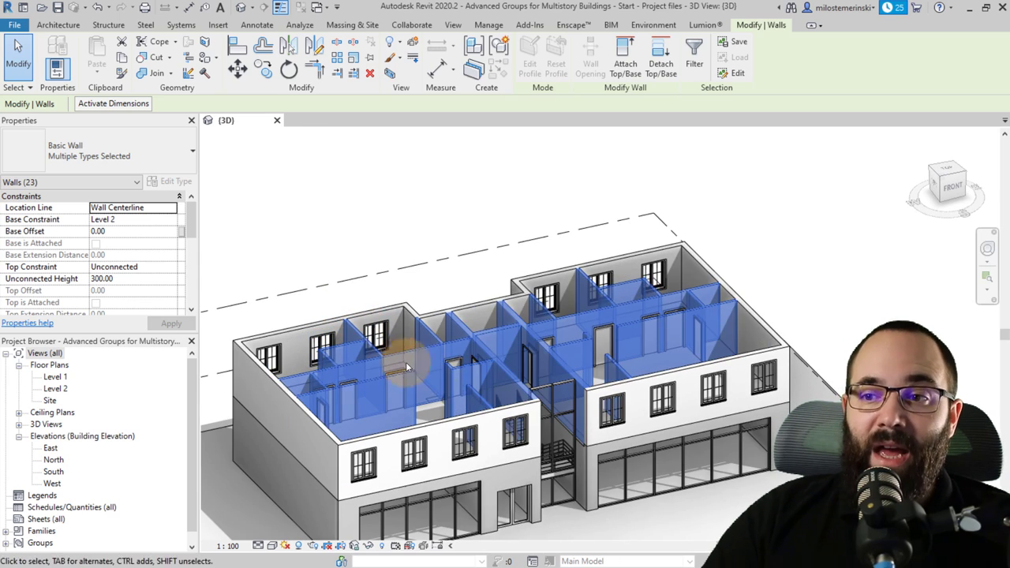
pyautogui.scroll(2, 407, 366)
pyautogui.moveTo(407, 367); pyautogui.dragTo(371, 306, button='middle')
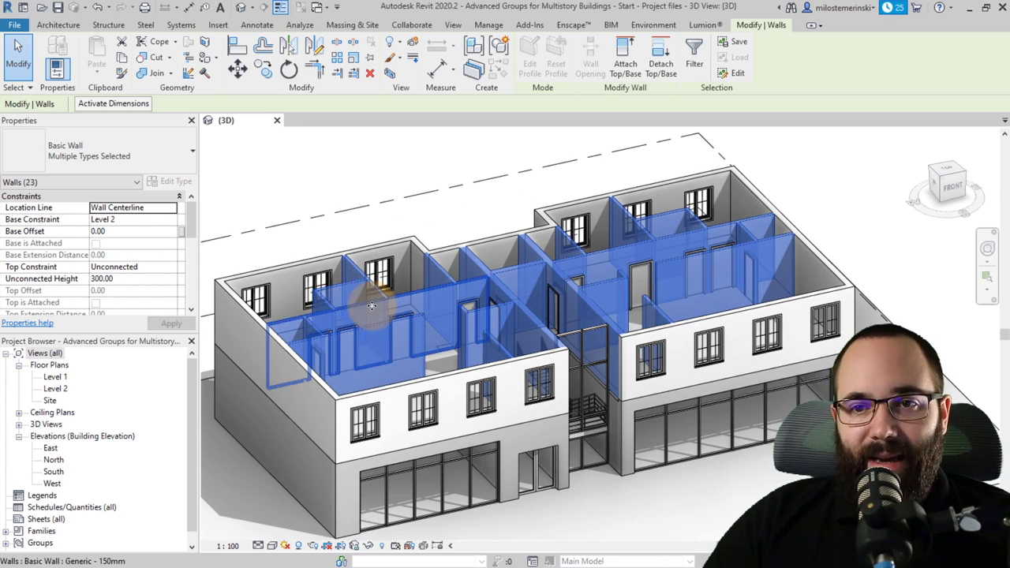
pyautogui.click(171, 267)
pyautogui.click(126, 303)
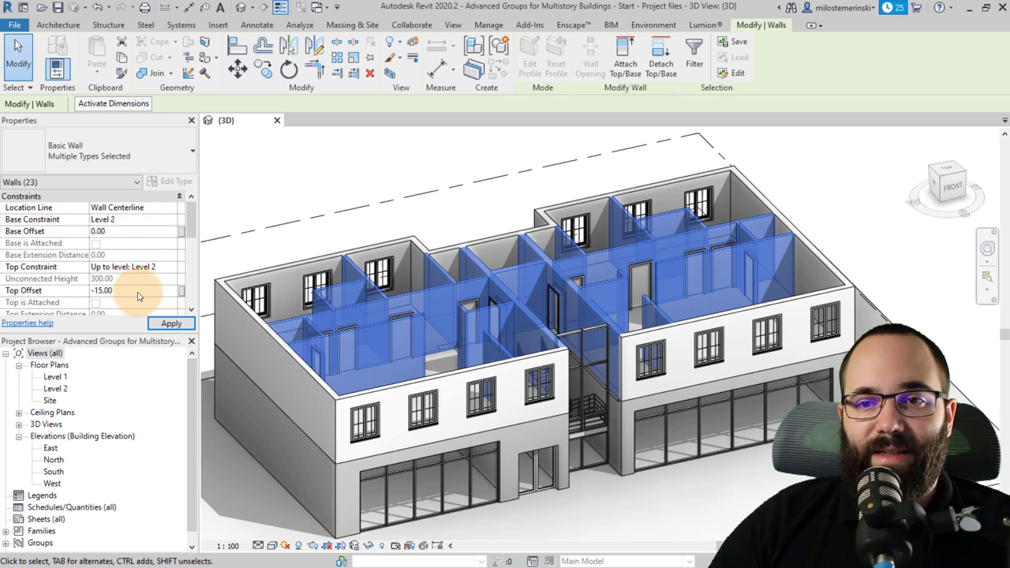
pyautogui.click(171, 324)
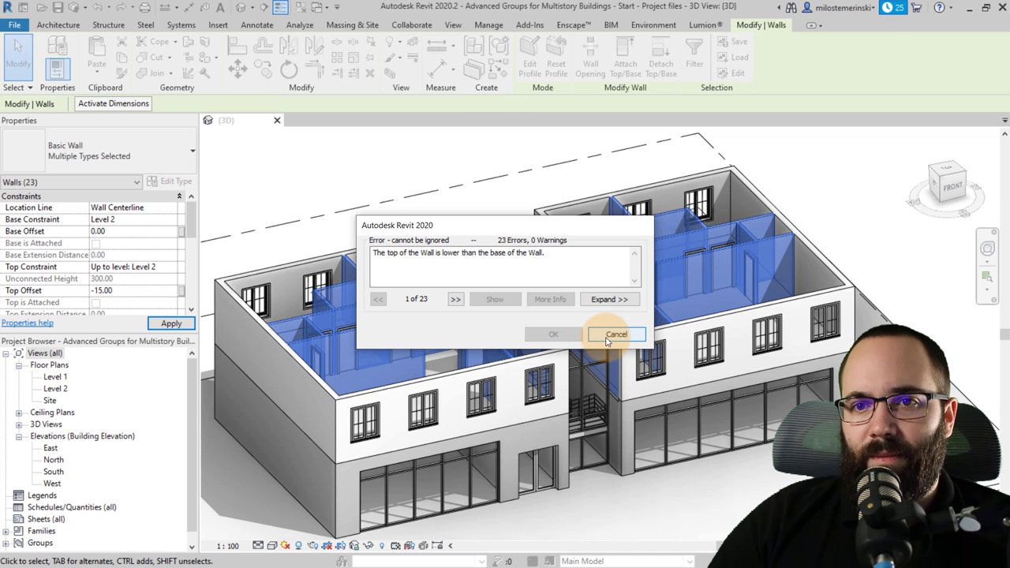
pyautogui.click(588, 339)
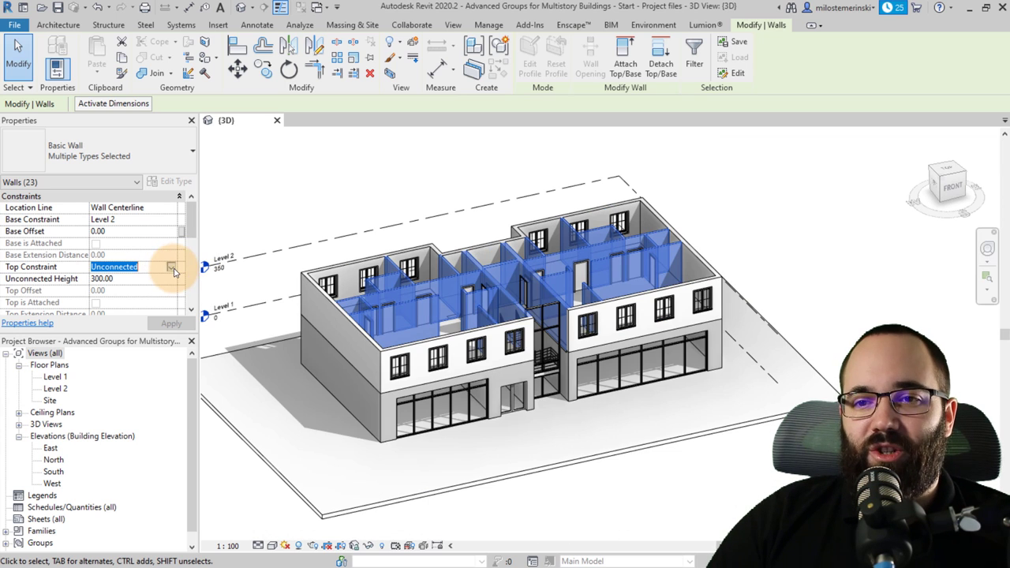
pyautogui.click(171, 268)
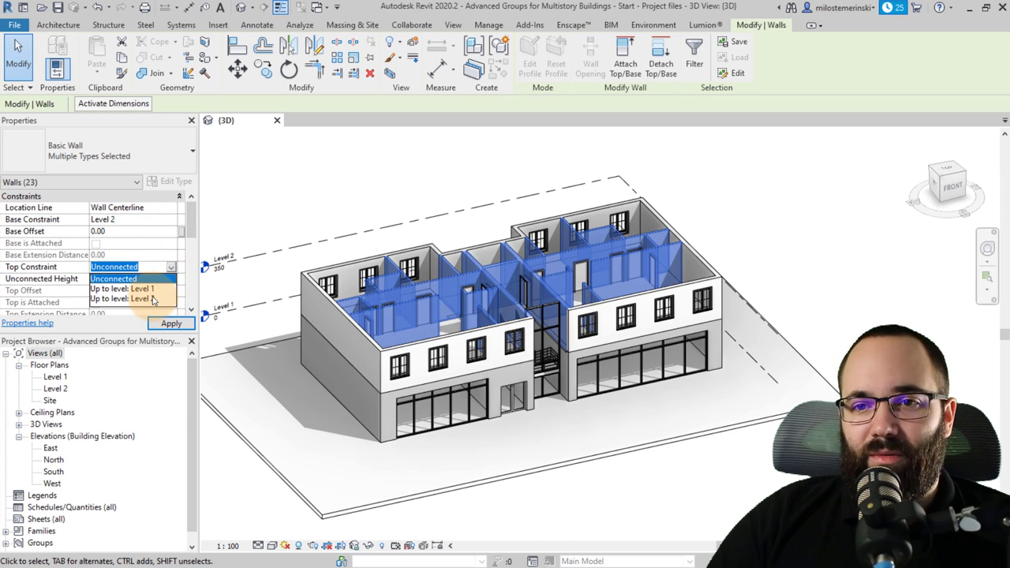
# - Set the unconnected height of the selected interior walls to 285, check their tops against the exterior walls and clear the selection
pyautogui.moveTo(304, 225)
pyautogui.keyDown('shift'); pyautogui.mouseDown(button='middle')
pyautogui.moveTo(270, 181)
pyautogui.moveTo(255, 135)
pyautogui.moveTo(308, 224)
pyautogui.mouseUp(button='middle'); pyautogui.keyUp('shift')
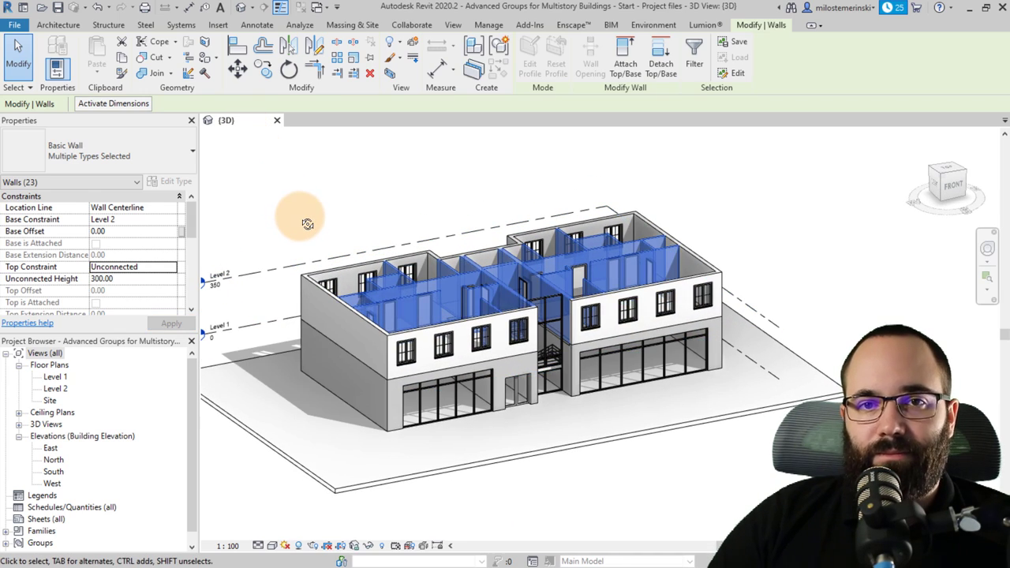
pyautogui.scroll(2, 461, 253)
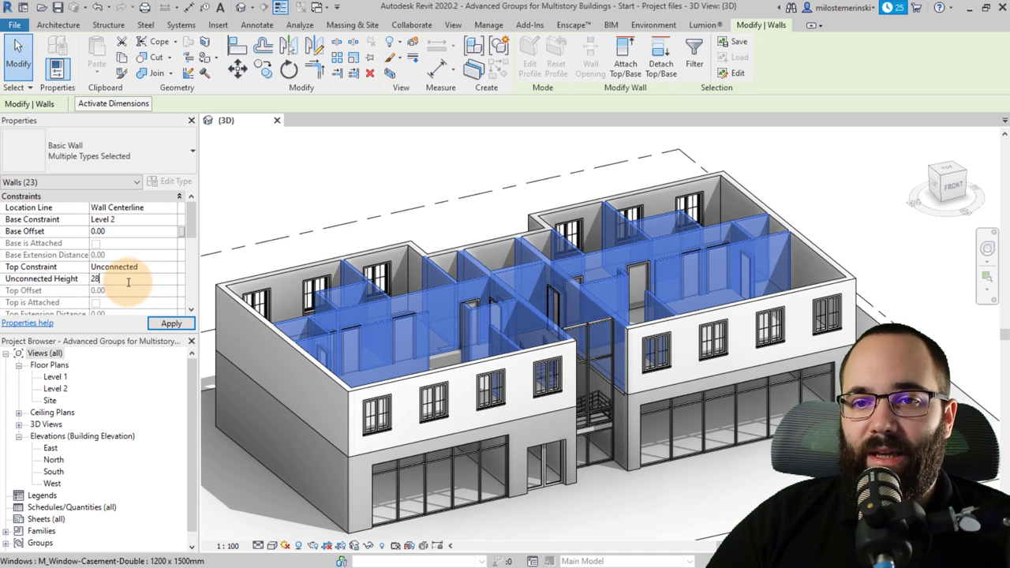
pyautogui.click(184, 324)
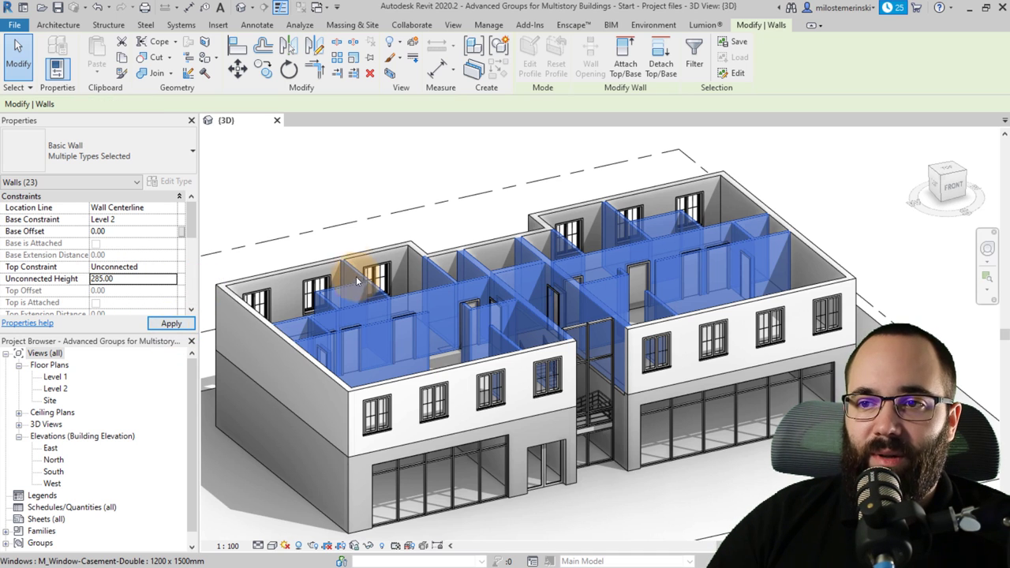
pyautogui.scroll(3, 318, 254)
pyautogui.scroll(-2, 300, 251)
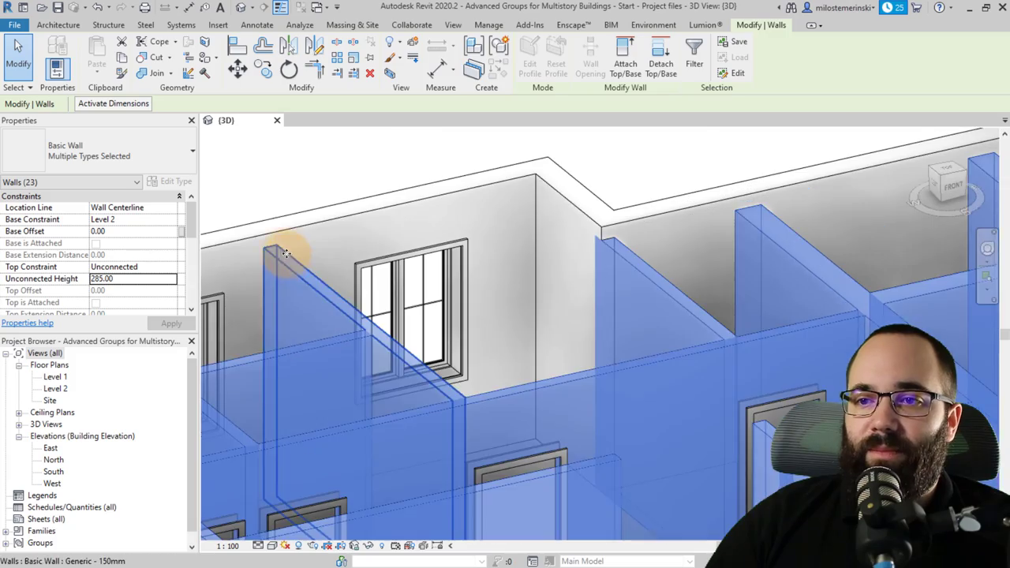
pyautogui.click(281, 198)
pyautogui.scroll(-3, 388, 260)
pyautogui.keyDown('shift'); pyautogui.moveTo(420, 312); pyautogui.dragTo(398, 288, button='middle'); pyautogui.keyUp('shift')
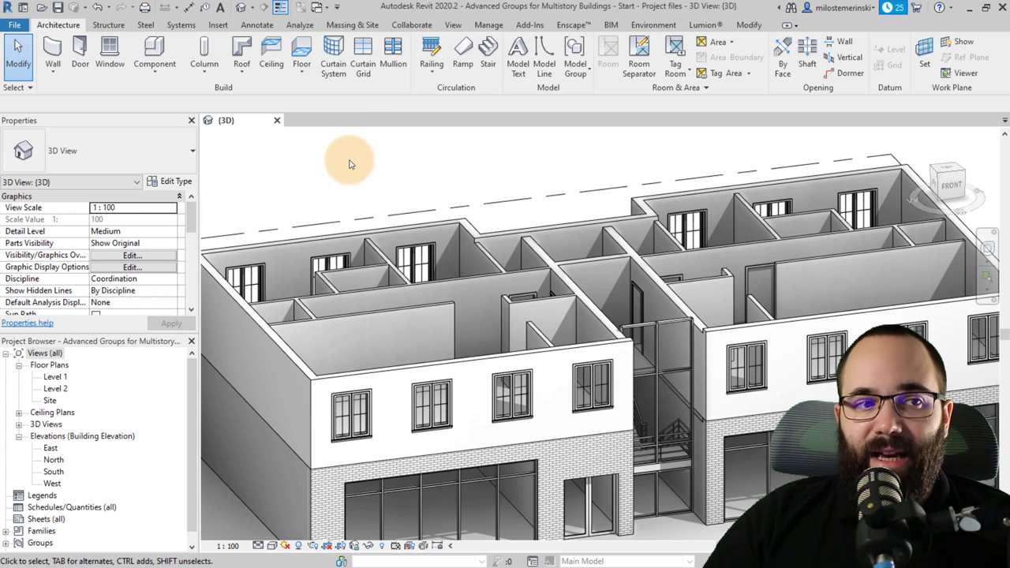
# - Orient the 3D view to the front of the building and frame its facade
pyautogui.scroll(-2, 383, 208)
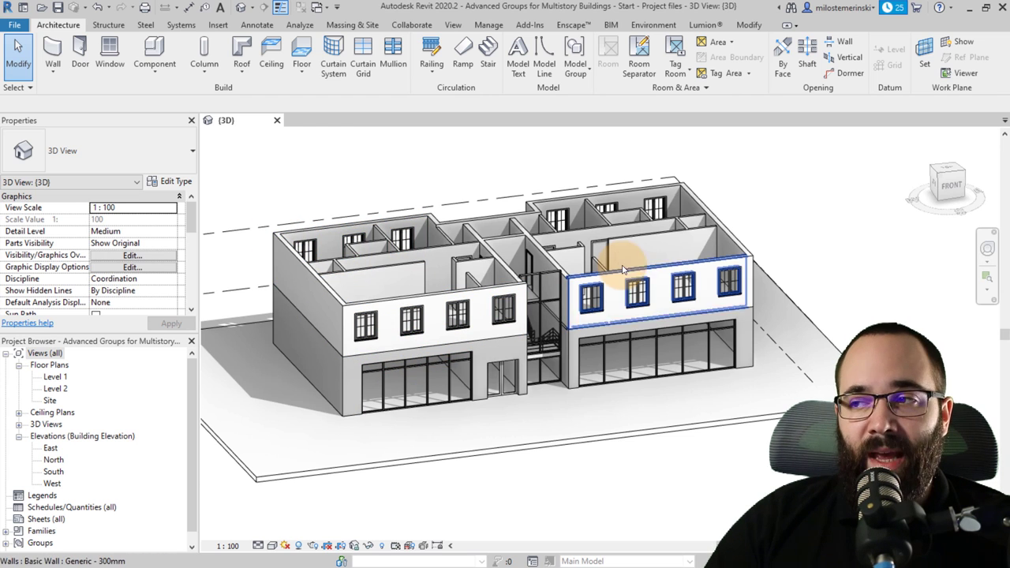
pyautogui.click(949, 193)
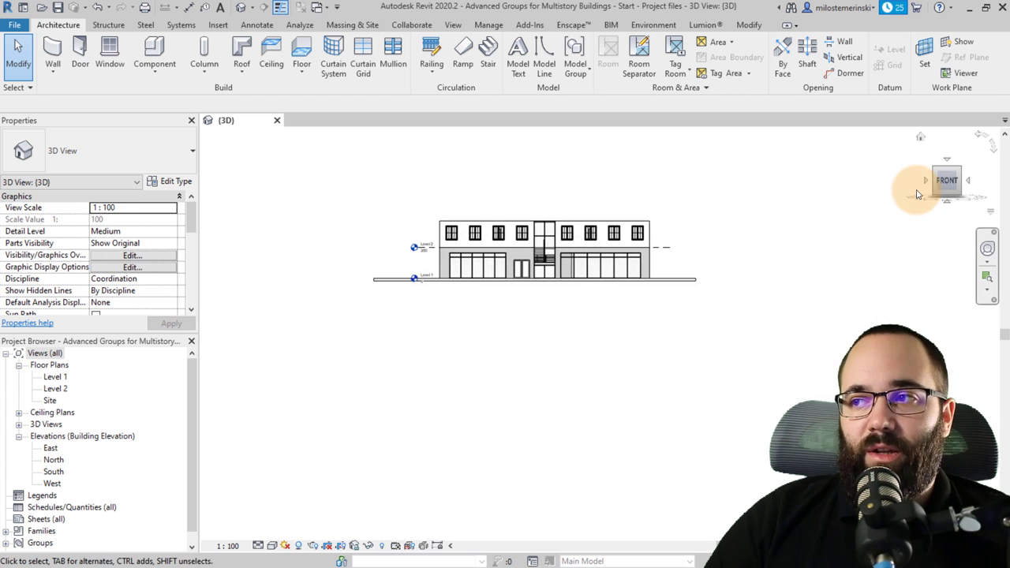
pyautogui.scroll(4, 368, 329)
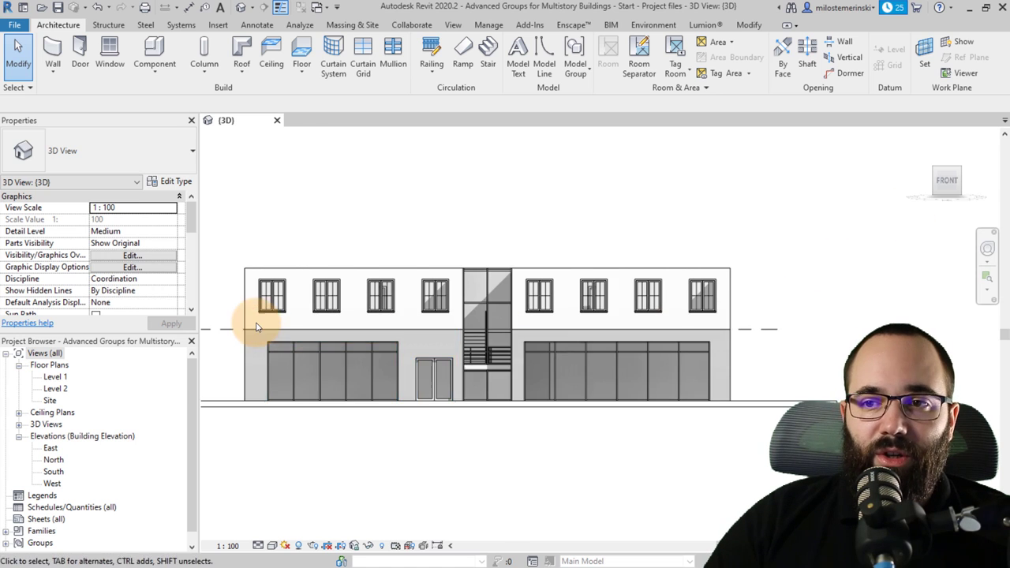
# - Select everything on the upper floor across the full front facade with a crossing selection
pyautogui.scroll(2, 257, 328)
pyautogui.moveTo(255, 241); pyautogui.dragTo(753, 323)
pyautogui.scroll(2, 639, 359)
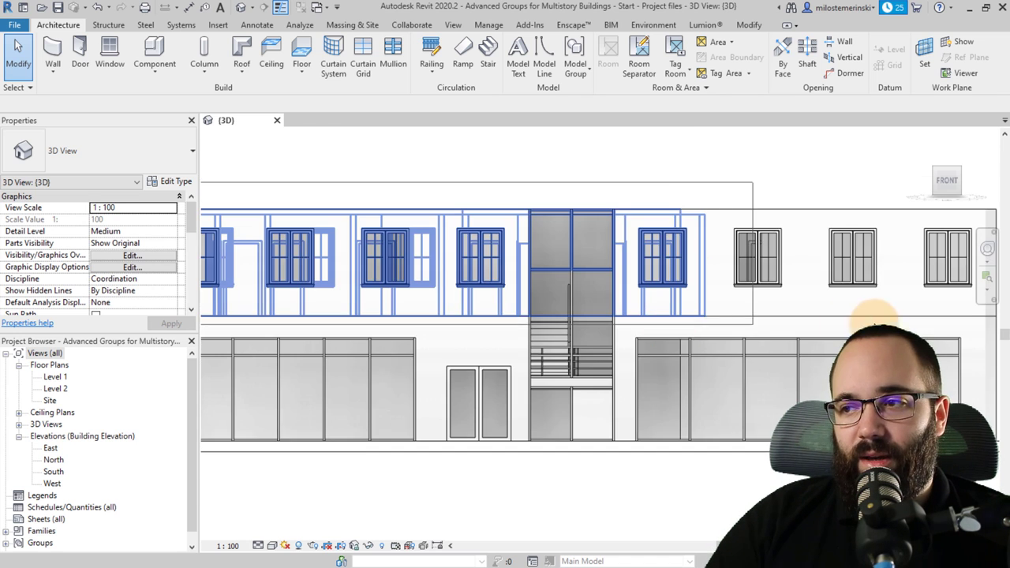
pyautogui.moveTo(874, 316); pyautogui.dragTo(975, 333)
pyautogui.scroll(-2, 974, 320)
pyautogui.scroll(2, 924, 327)
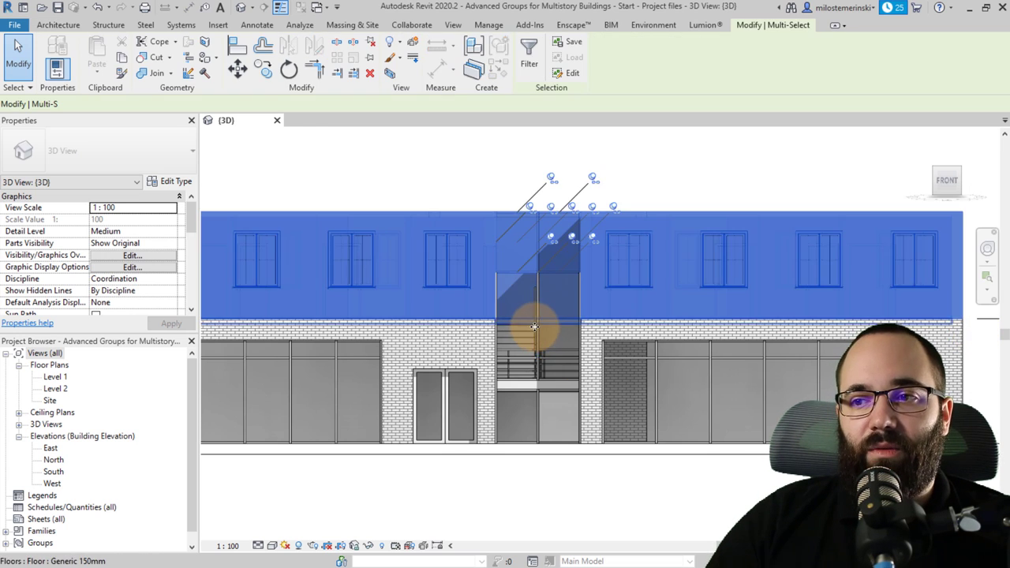
# - Remove the top and upper middle mullions of the stairwell curtain wall from the upper-floor selection
pyautogui.keyDown('shift'); pyautogui.moveTo(529, 334); pyautogui.dragTo(555, 323, button='middle'); pyautogui.keyUp('shift')
pyautogui.scroll(5, 555, 324)
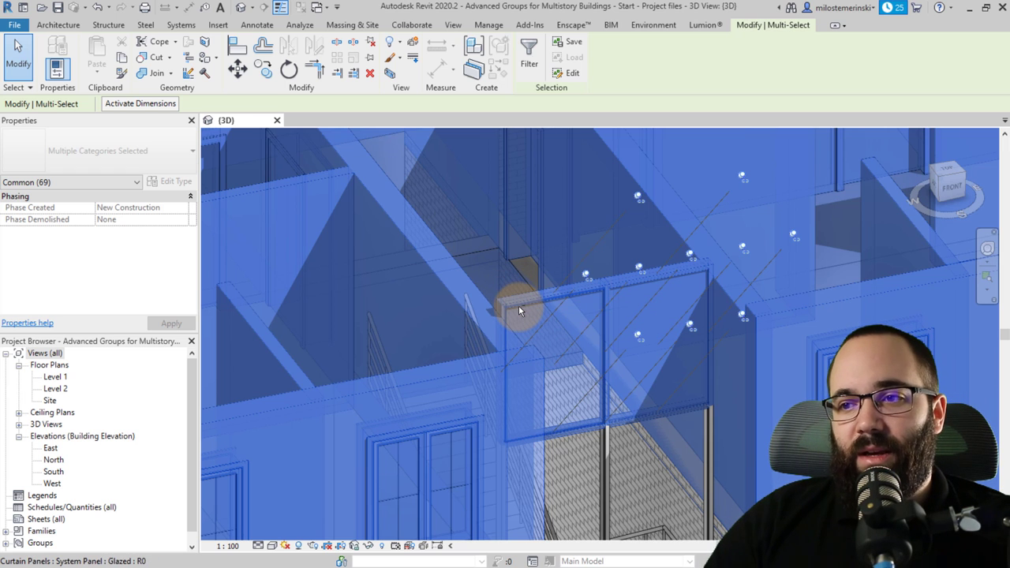
pyautogui.keyDown('shift'); pyautogui.click(519, 305); pyautogui.keyUp('shift')
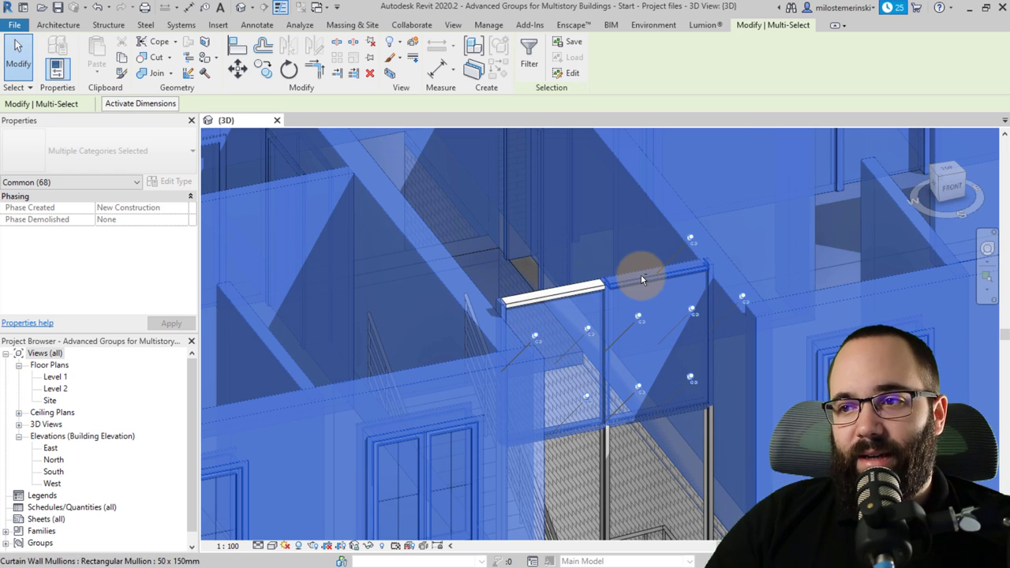
pyautogui.keyDown('shift'); pyautogui.click(641, 274); pyautogui.keyUp('shift')
pyautogui.keyDown('shift'); pyautogui.click(610, 310); pyautogui.keyUp('shift')
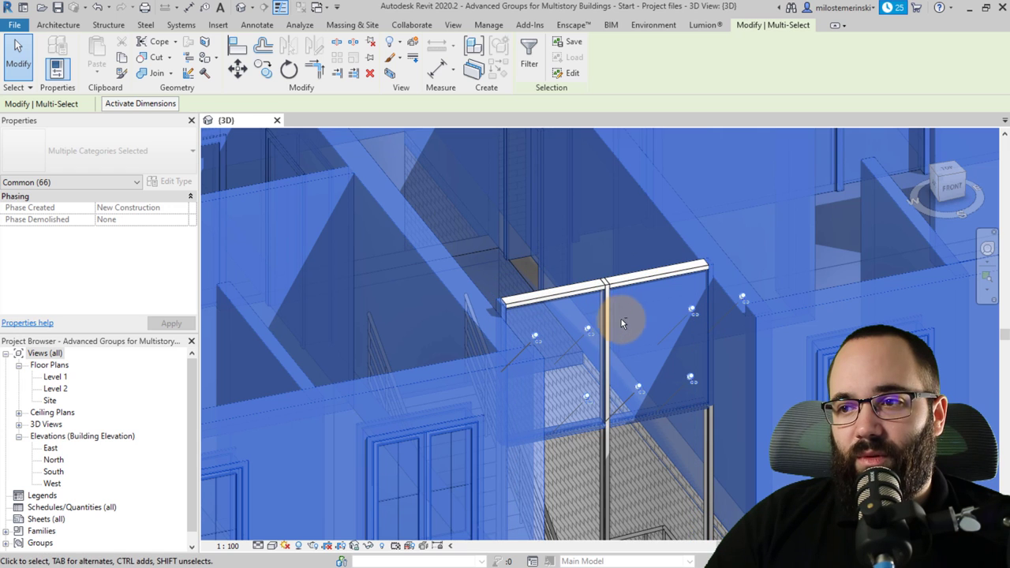
pyautogui.keyDown('shift'); pyautogui.click(605, 325); pyautogui.keyUp('shift')
# - Remove the stairwell curtain wall's remaining grid lines, horizontal mullions and side mullions from the upper-floor selection
pyautogui.keyDown('shift'); pyautogui.click(647, 419); pyautogui.keyUp('shift')
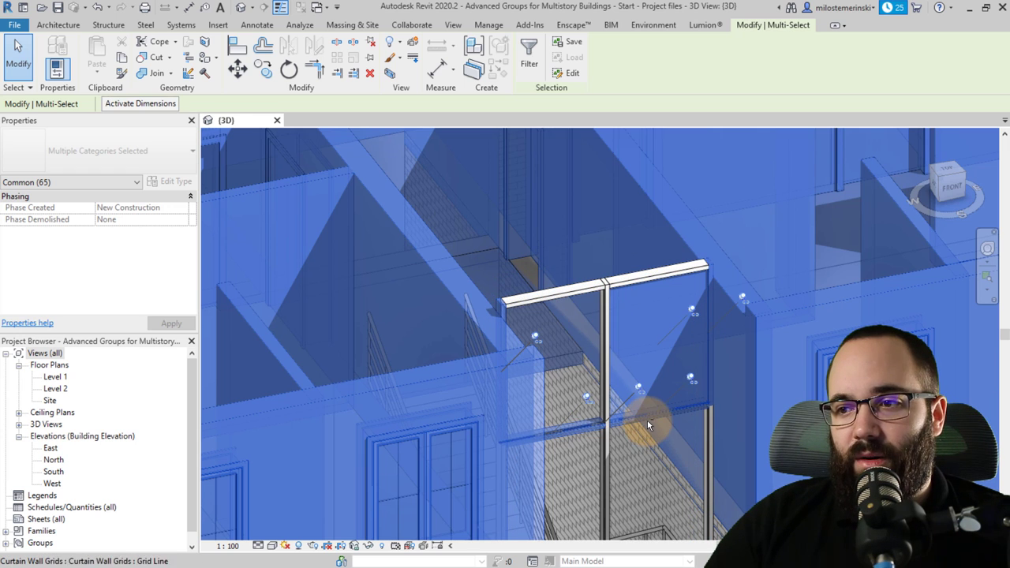
pyautogui.keyDown('shift'); pyautogui.click(625, 430); pyautogui.keyUp('shift')
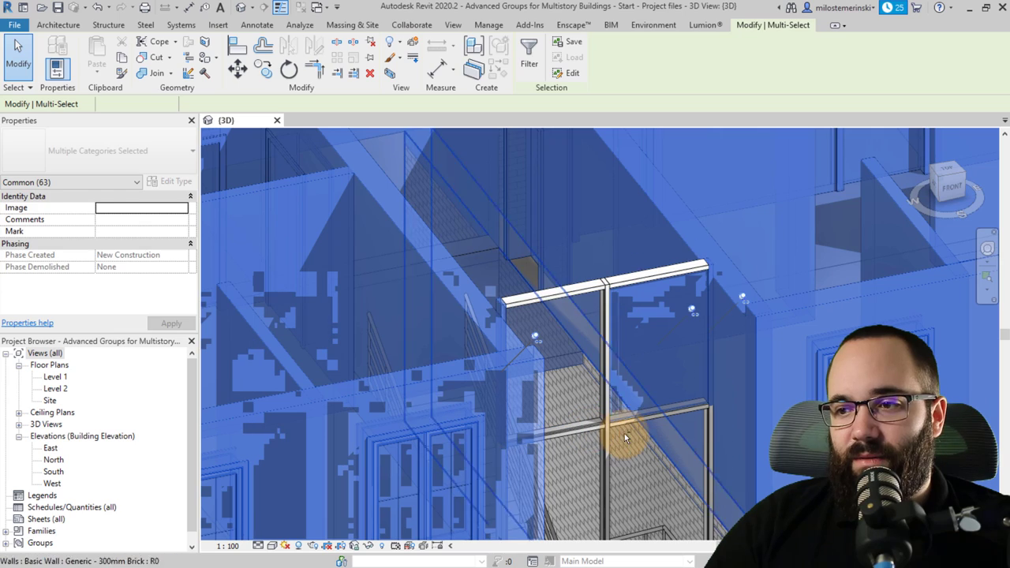
pyautogui.keyDown('shift'); pyautogui.click(707, 385); pyautogui.keyUp('shift')
pyautogui.keyDown('shift'); pyautogui.click(706, 381); pyautogui.keyUp('shift')
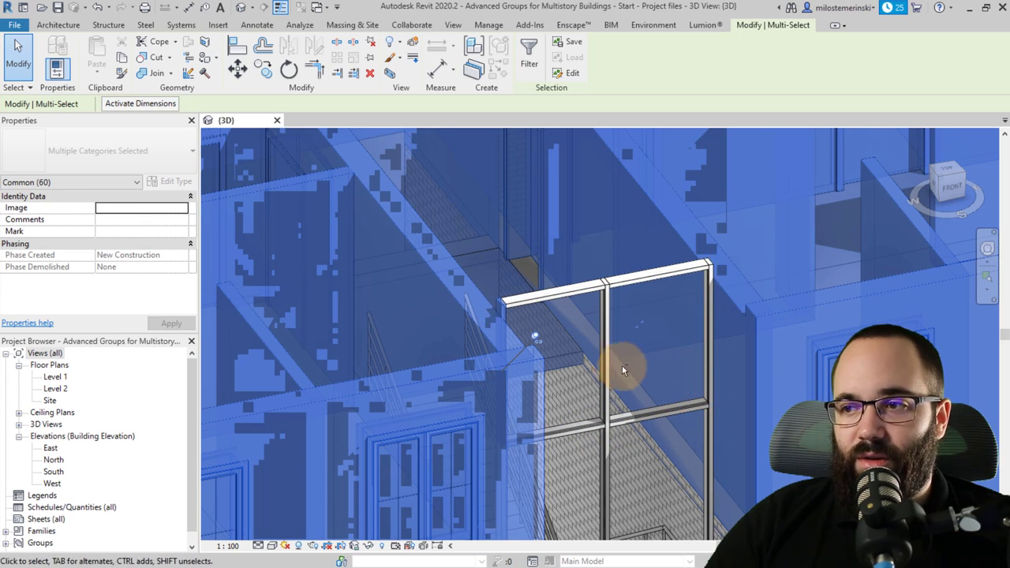
pyautogui.keyDown('shift'); pyautogui.moveTo(760, 343); pyautogui.dragTo(418, 314, button='middle'); pyautogui.keyUp('shift')
pyautogui.keyDown('shift'); pyautogui.click(428, 323); pyautogui.keyUp('shift')
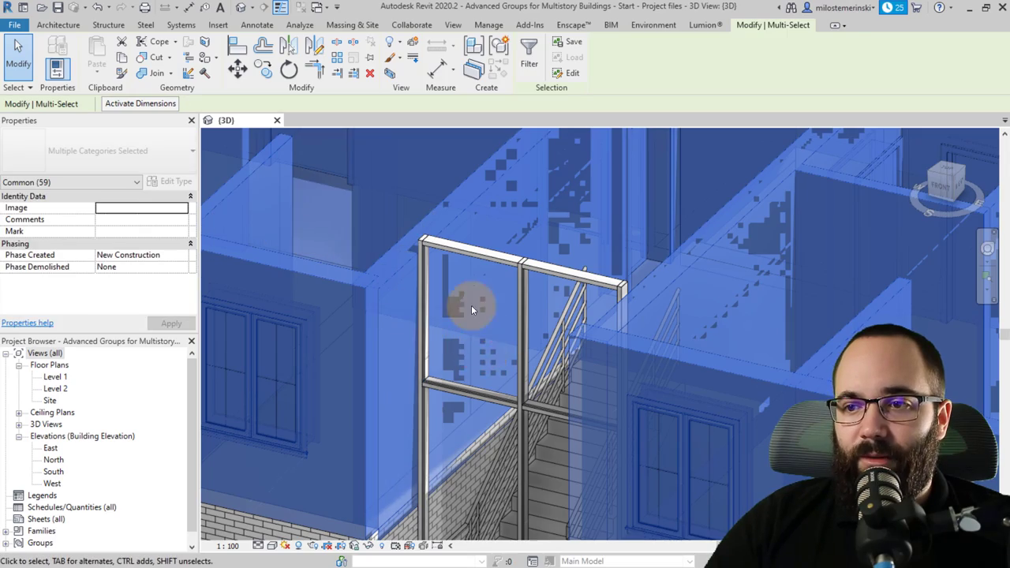
# - Create a model group named "Floor Type 1" from the selected upper-floor elements
pyautogui.scroll(-3, 471, 304)
pyautogui.scroll(-4, 473, 363)
pyautogui.keyDown('shift'); pyautogui.moveTo(508, 297); pyautogui.dragTo(615, 197, button='middle'); pyautogui.keyUp('shift')
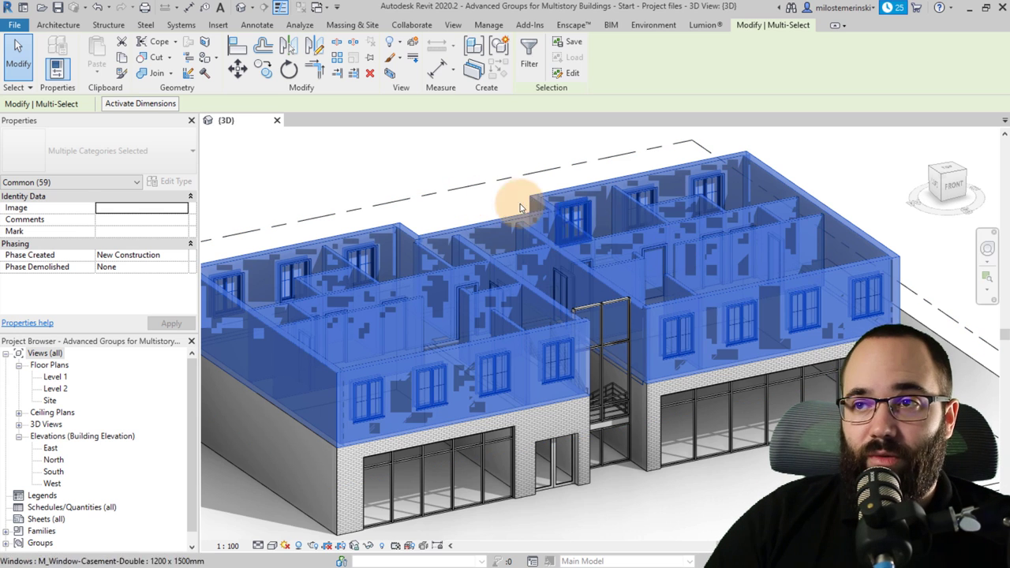
pyautogui.keyDown('shift'); pyautogui.moveTo(520, 208); pyautogui.dragTo(476, 218, button='middle'); pyautogui.keyUp('shift')
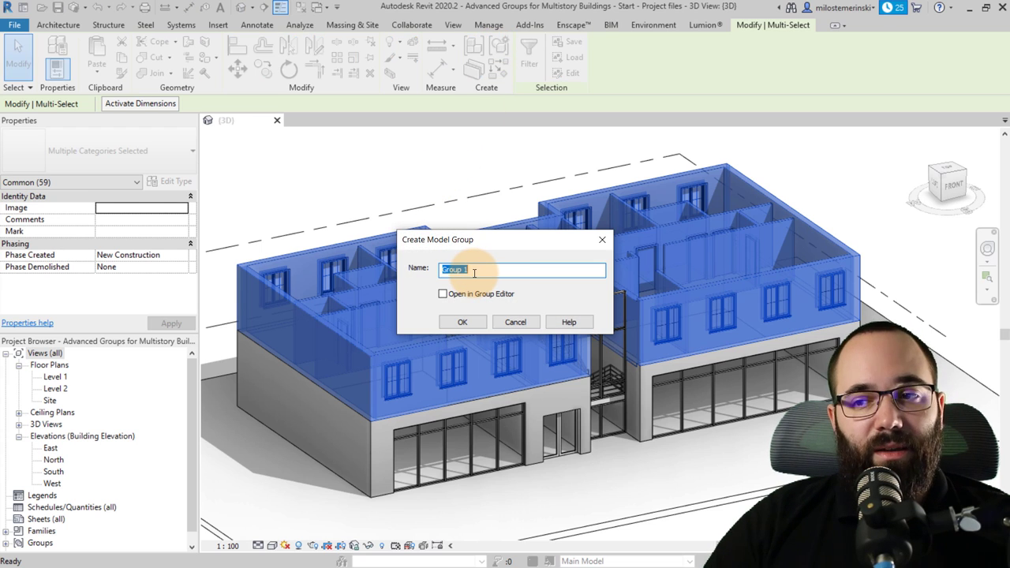
pyautogui.write('Floor Type')
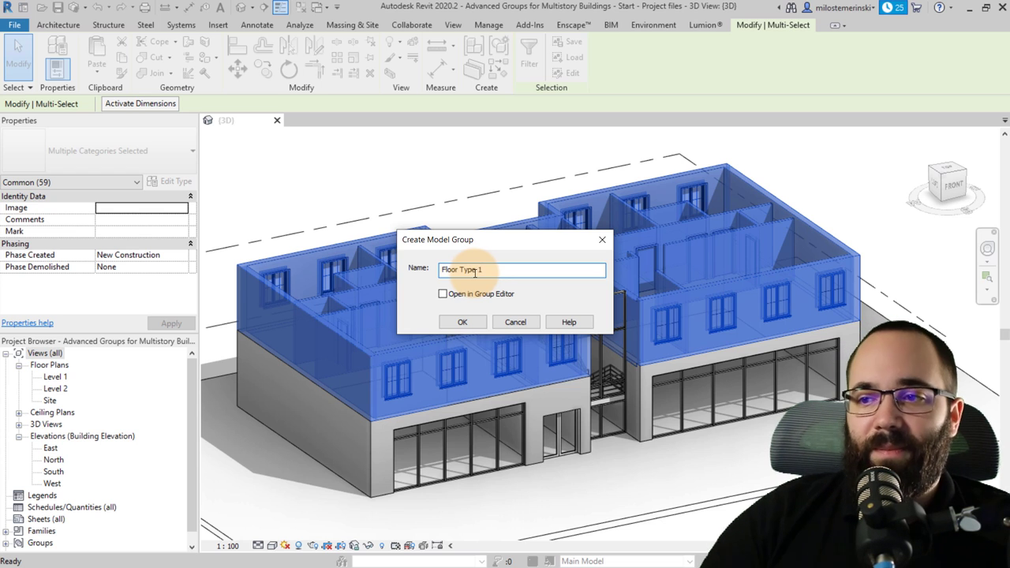
pyautogui.click(461, 321)
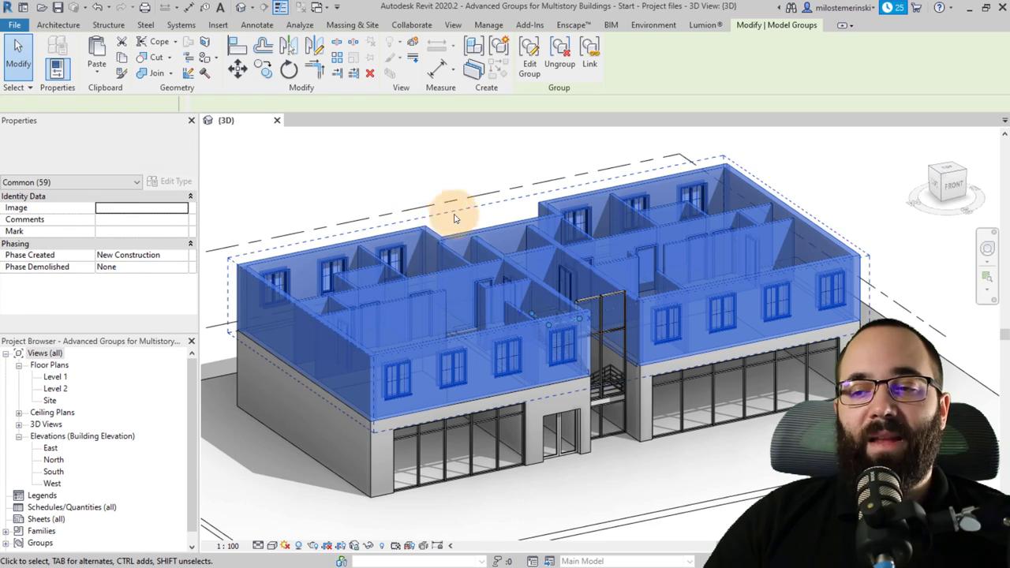
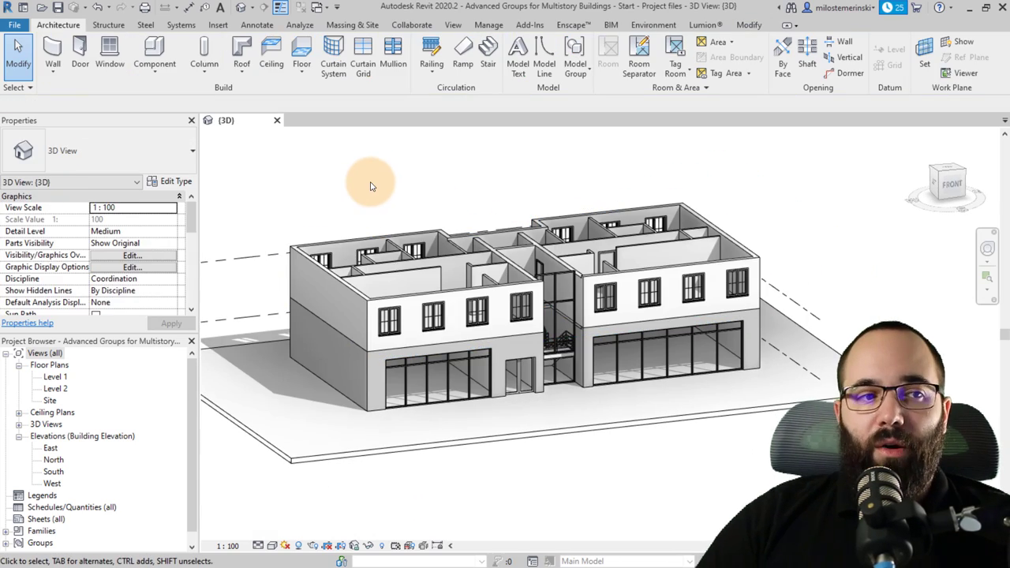
# - Open the South elevation view to show the building's levels
pyautogui.keyDown('shift'); pyautogui.moveTo(398, 200); pyautogui.dragTo(319, 242, button='middle'); pyautogui.keyUp('shift')
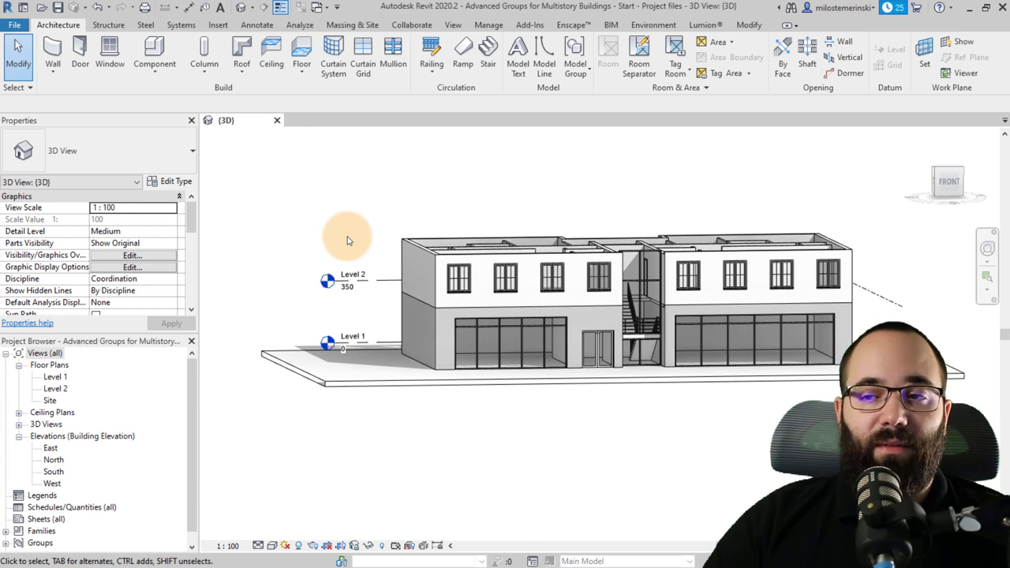
pyautogui.click(55, 472)
pyautogui.doubleClick(54, 472)
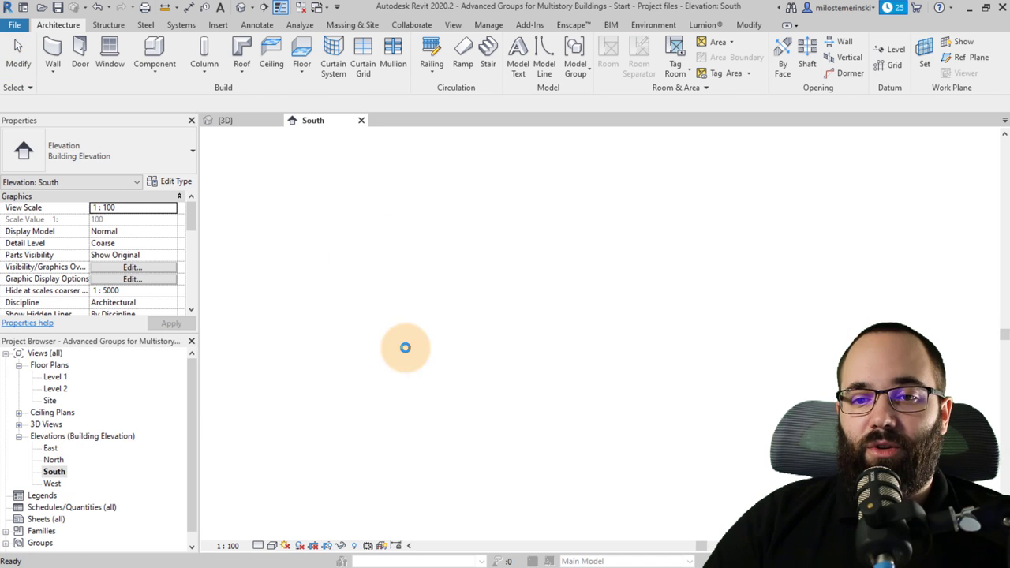
pyautogui.click(588, 340)
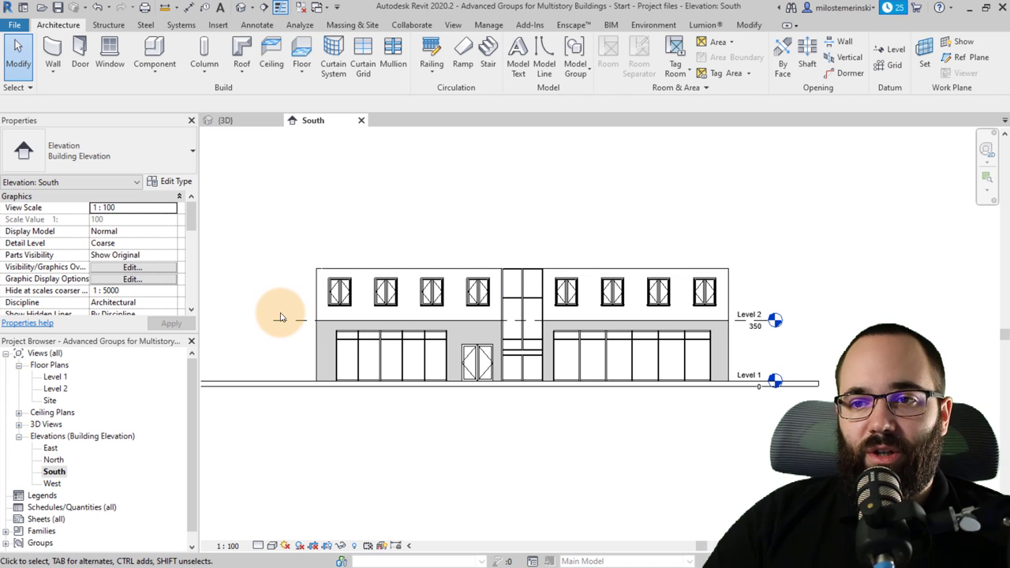
# - Add a new level 300 above Level 2 by picking the Level 2 line with an offset
pyautogui.click(896, 51)
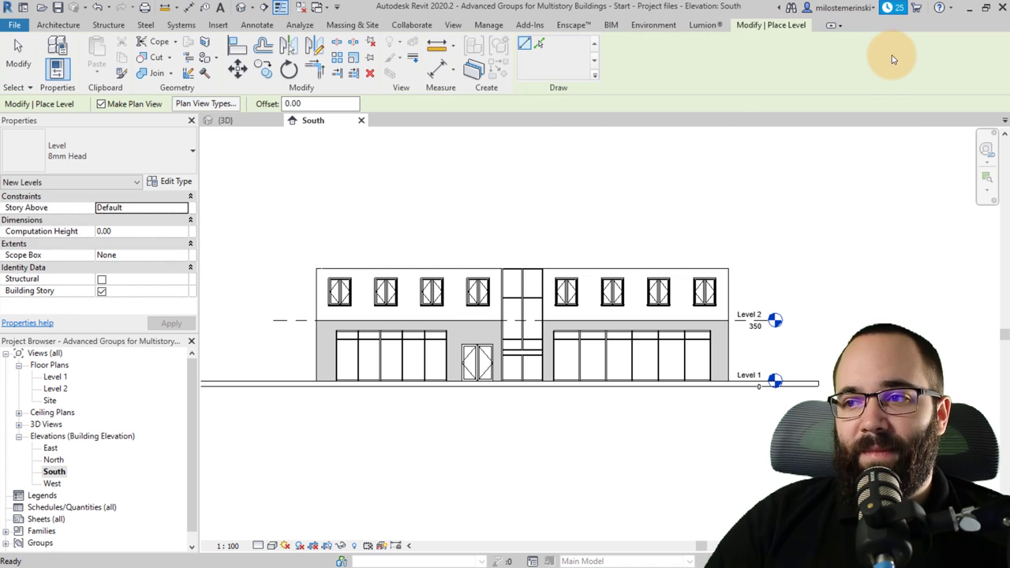
pyautogui.doubleClick(309, 104)
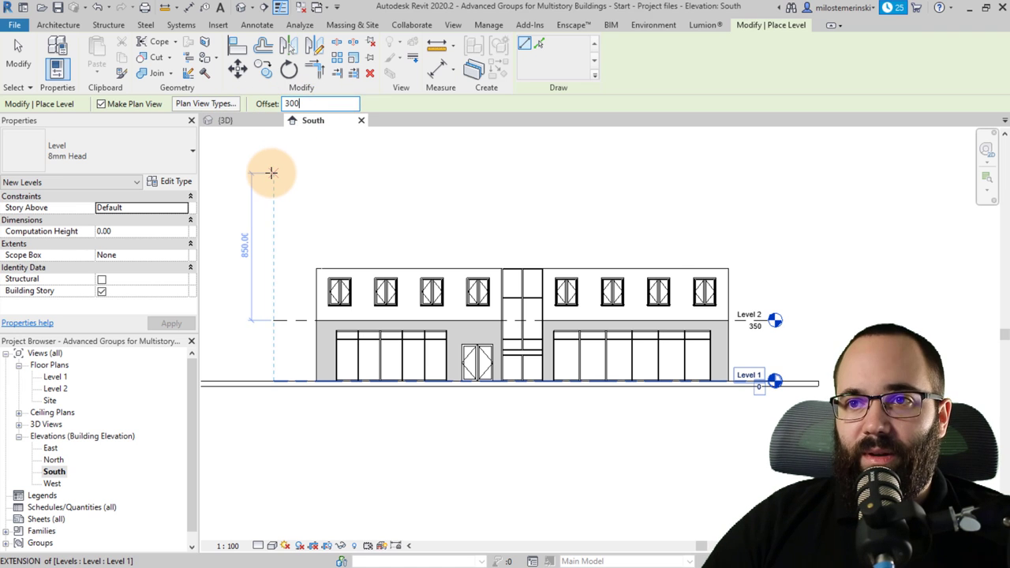
pyautogui.click(539, 43)
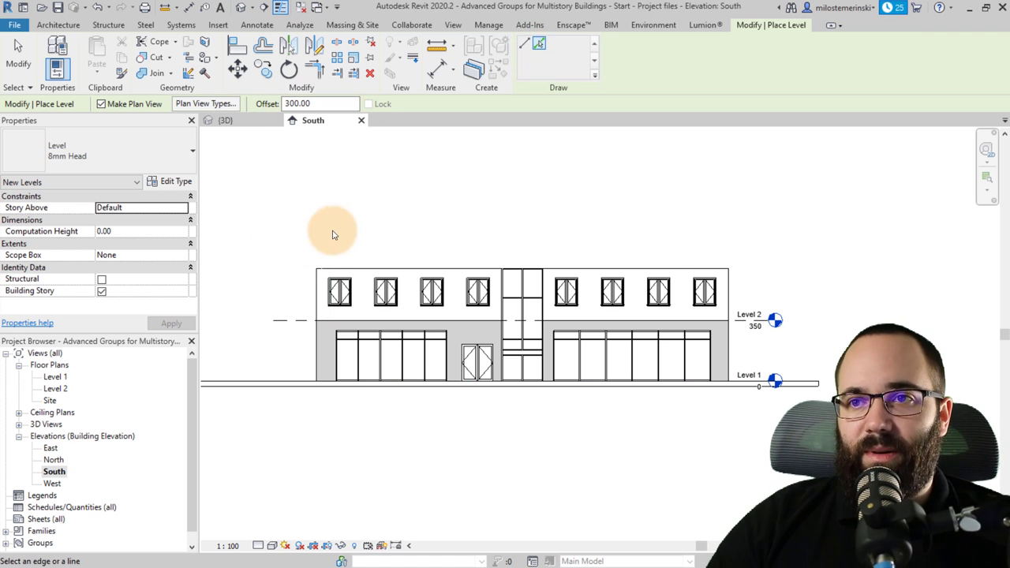
pyautogui.click(280, 322)
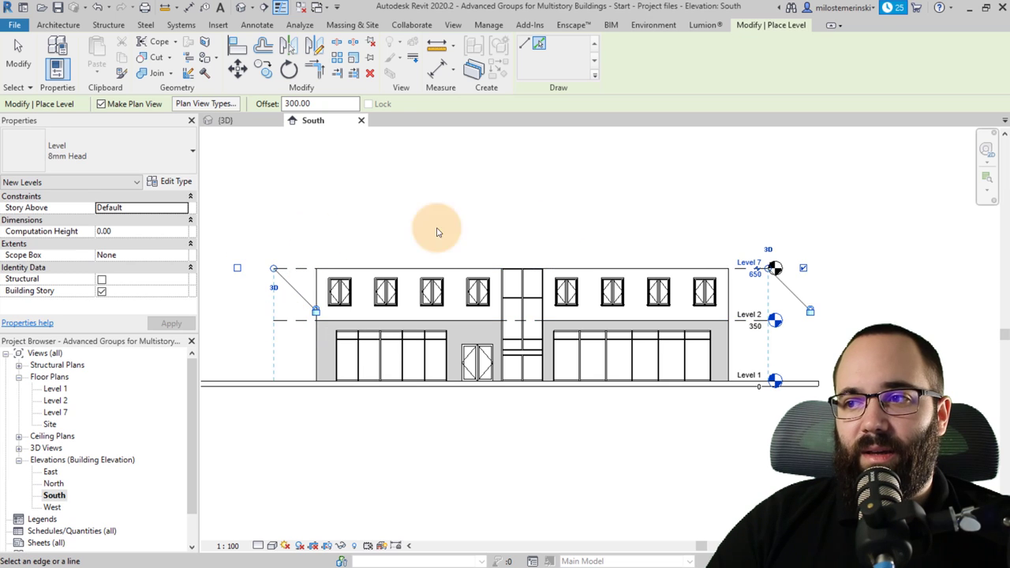
pyautogui.scroll(1, 777, 259)
pyautogui.scroll(1, 773, 260)
pyautogui.press('Escape')
pyautogui.press('Escape')
pyautogui.scroll(1, 754, 267)
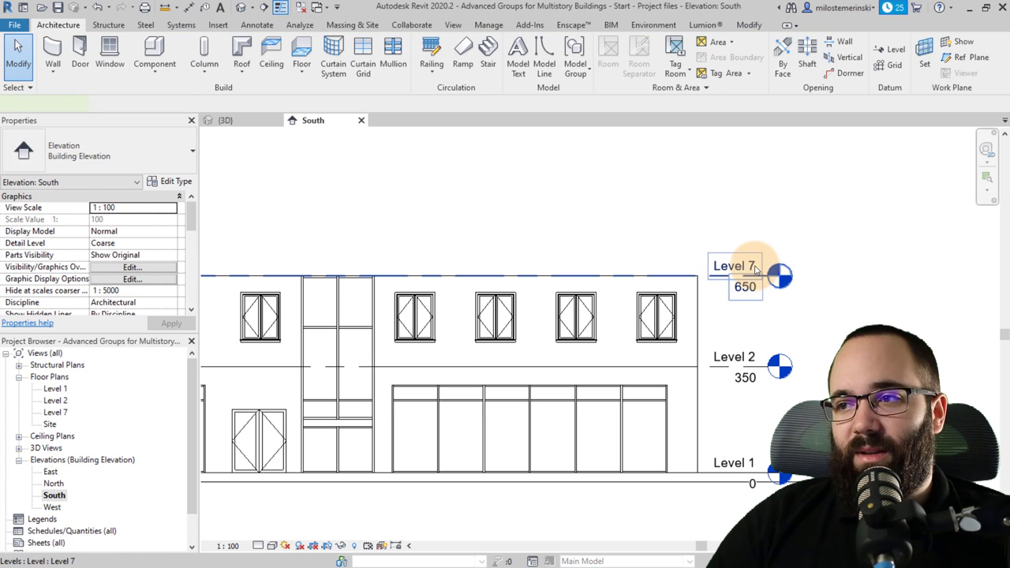
# - Rename the new top level to "Level 3" and rename its corresponding views to match
pyautogui.doubleClick(745, 266)
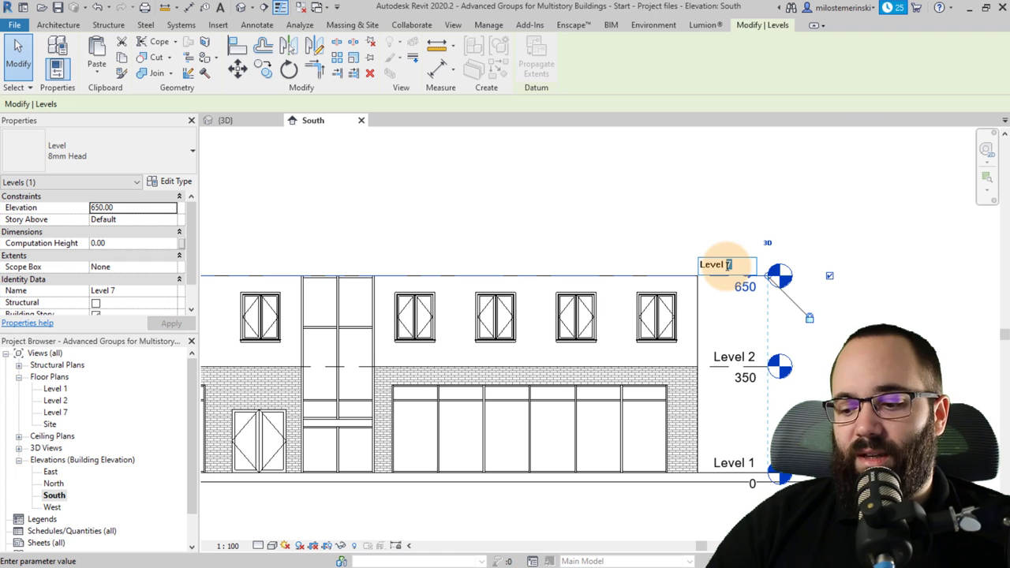
pyautogui.write('Level 3')
pyautogui.press('Return')
pyautogui.click(560, 291)
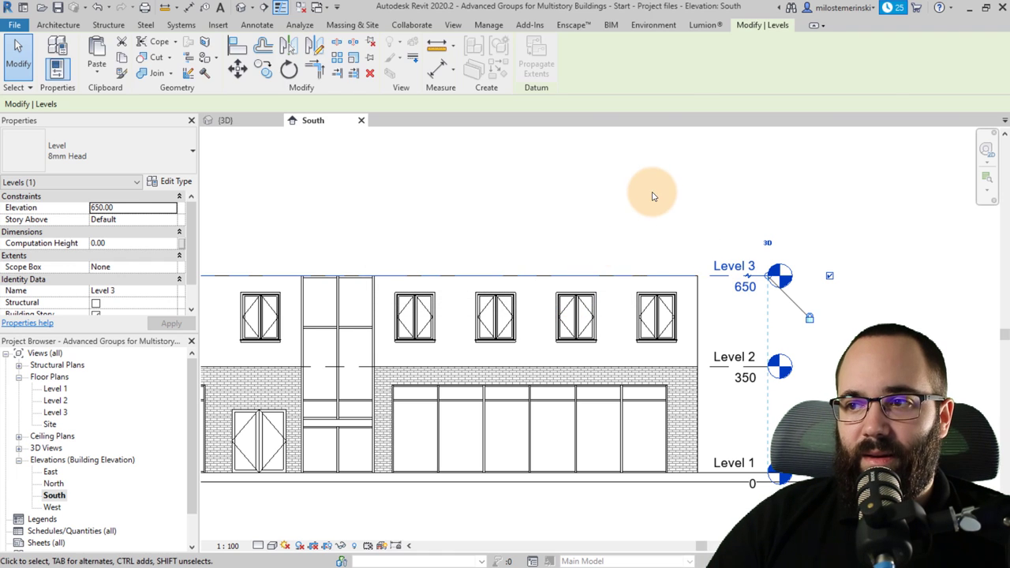
pyautogui.click(592, 226)
pyautogui.scroll(-2, 592, 226)
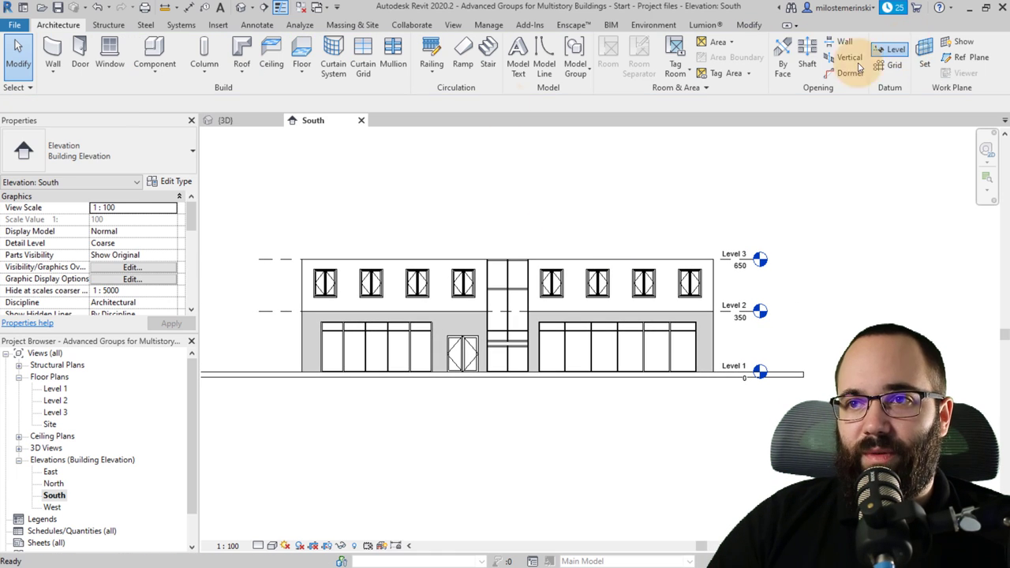
# - Add three more levels above Level 3, each offset 300 from the level below
pyautogui.click(890, 55)
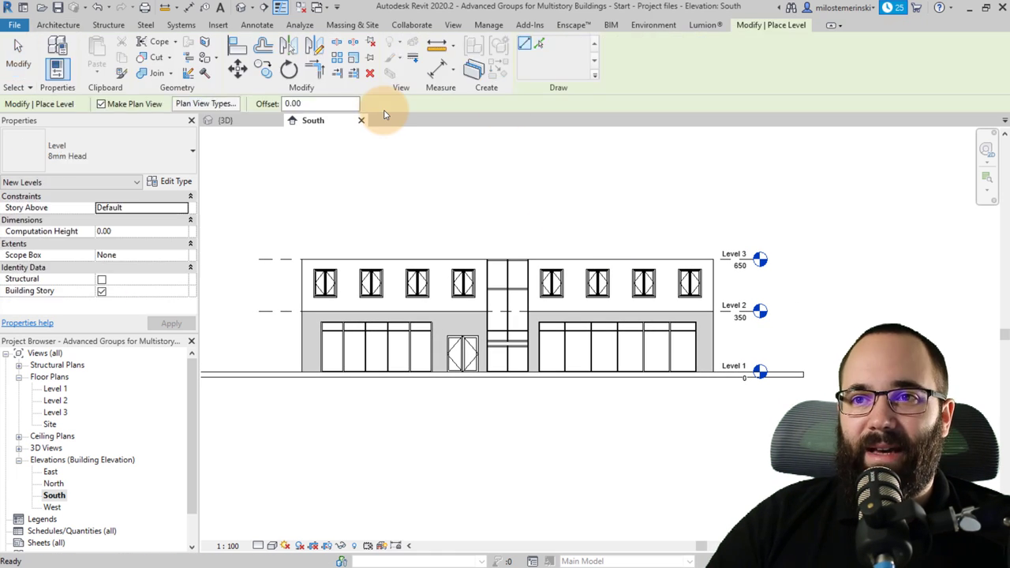
pyautogui.click(539, 44)
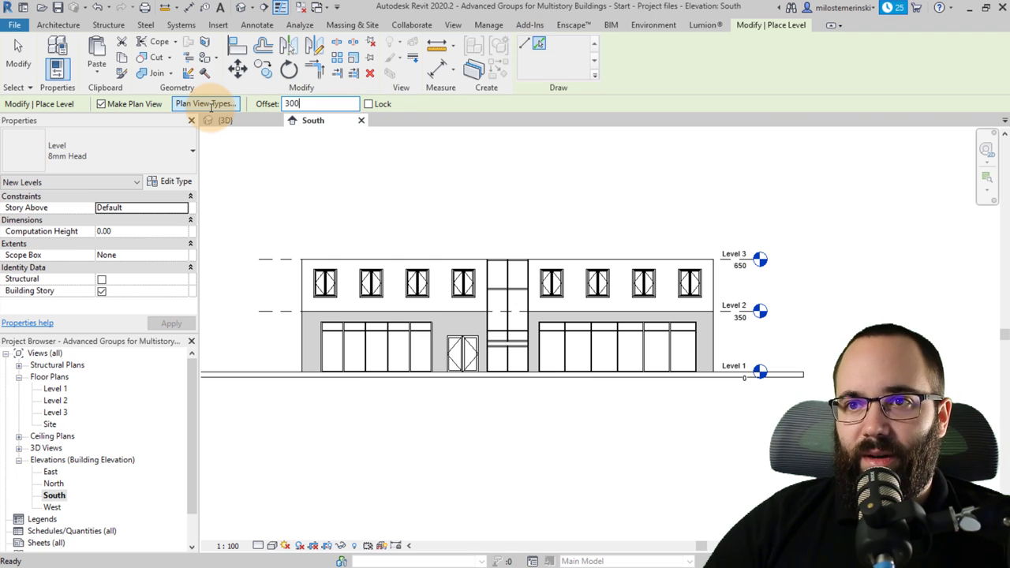
pyautogui.click(289, 258)
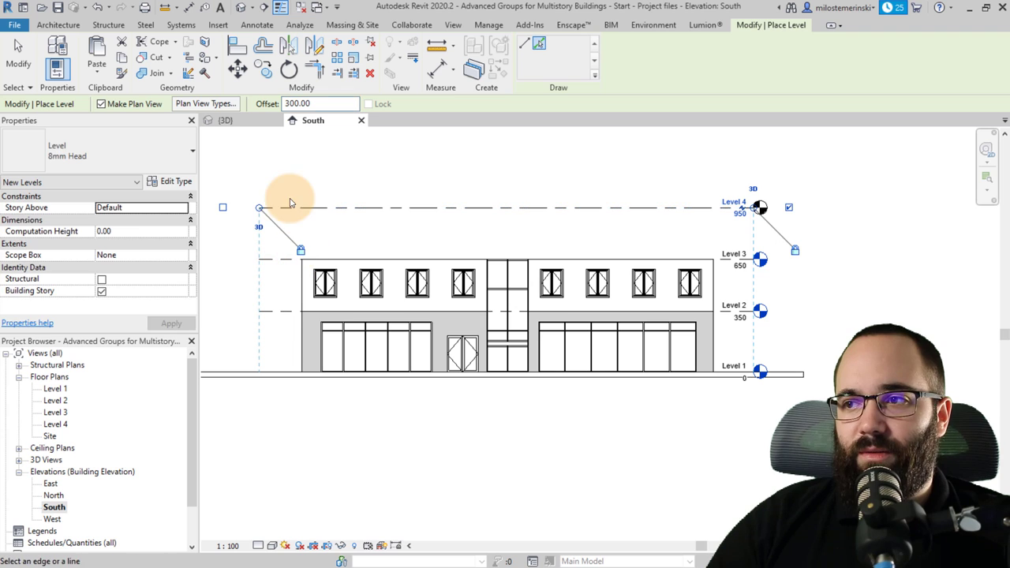
pyautogui.click(292, 204)
pyautogui.moveTo(309, 187); pyautogui.dragTo(313, 247, button='middle')
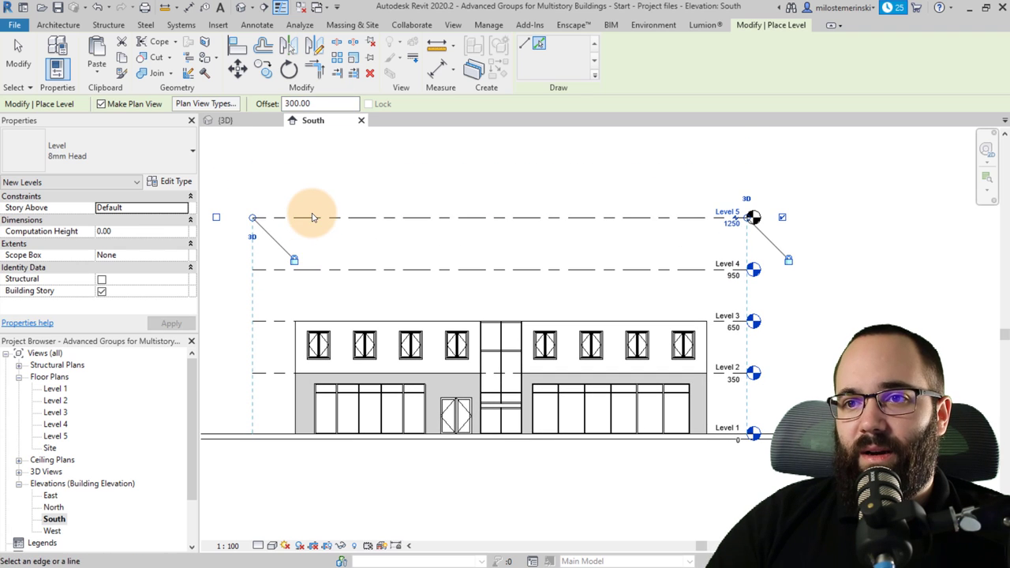
pyautogui.click(312, 218)
pyautogui.press('Escape')
pyautogui.press('Escape')
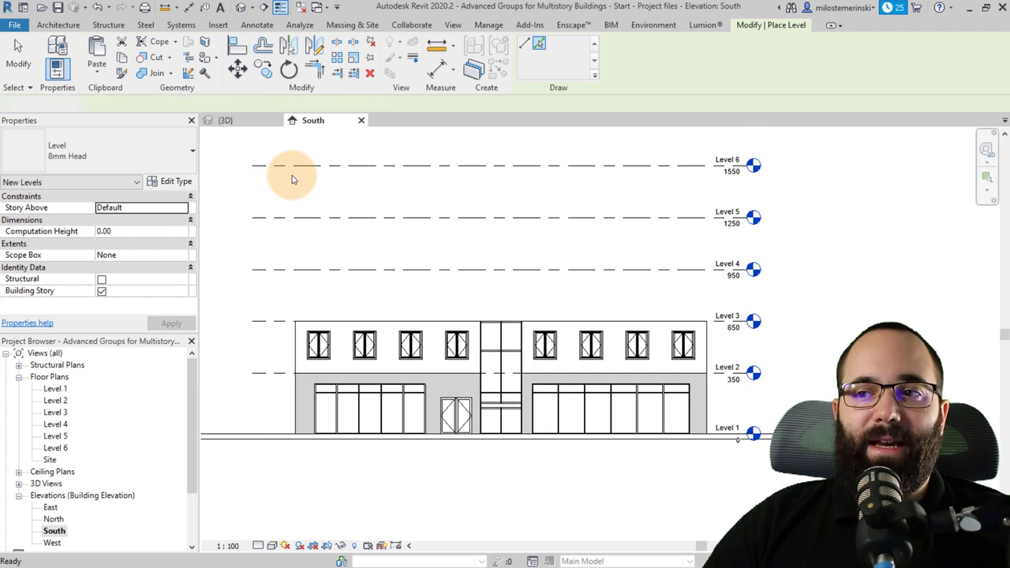
# - Open the Level 2 floor plan, select the Floor Type 1 group and frame its origin near the stairwell
pyautogui.click(345, 271)
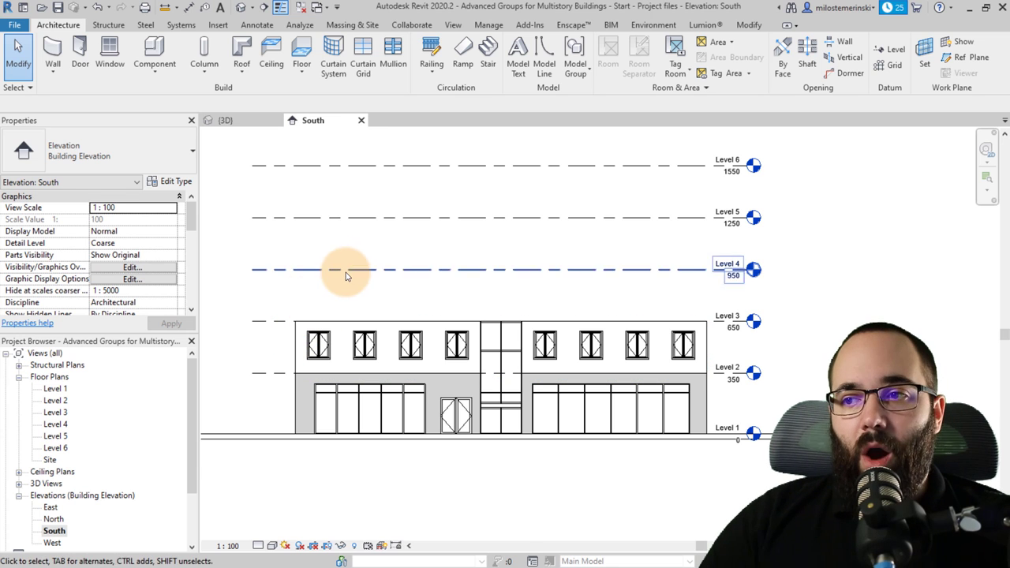
pyautogui.moveTo(351, 283); pyautogui.dragTo(352, 293, button='middle')
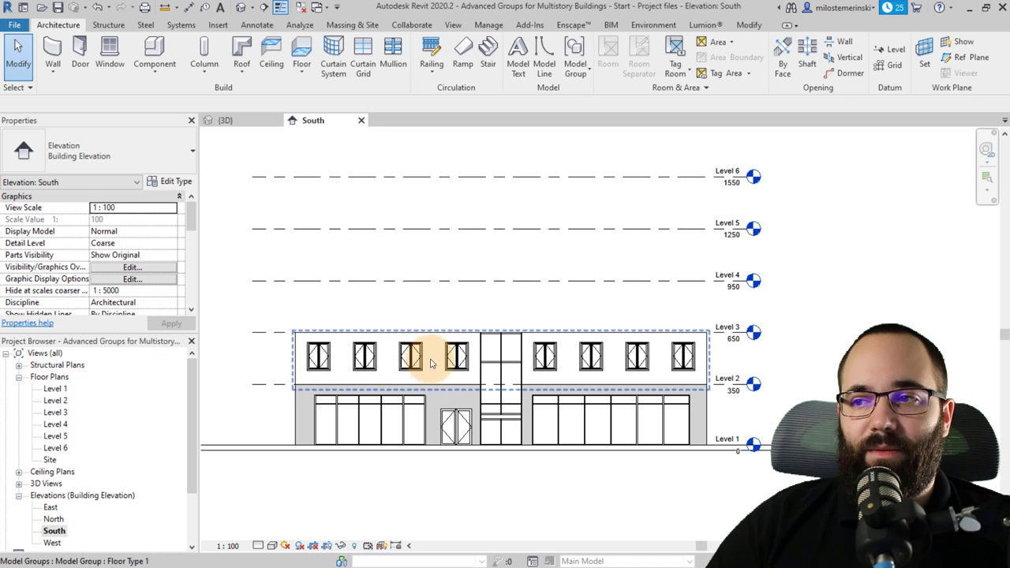
pyautogui.doubleClick(756, 384)
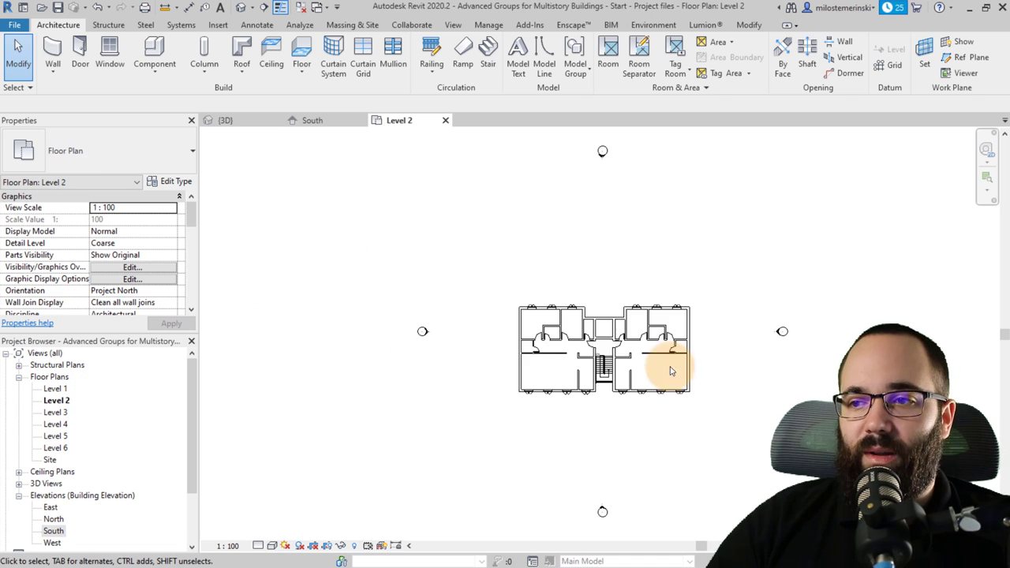
pyautogui.click(592, 343)
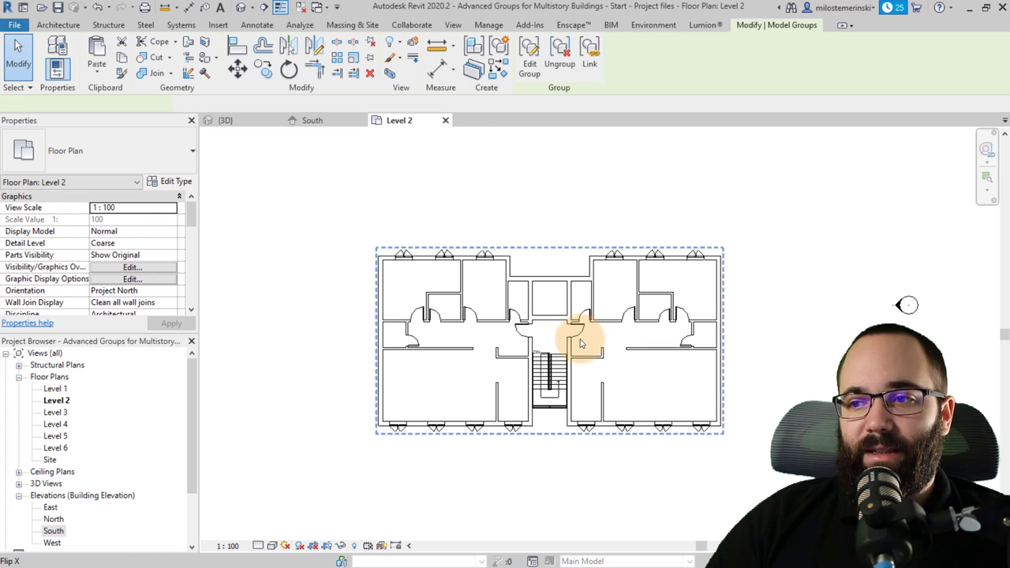
pyautogui.moveTo(608, 379); pyautogui.dragTo(550, 371, button='middle')
pyautogui.scroll(4, 474, 357)
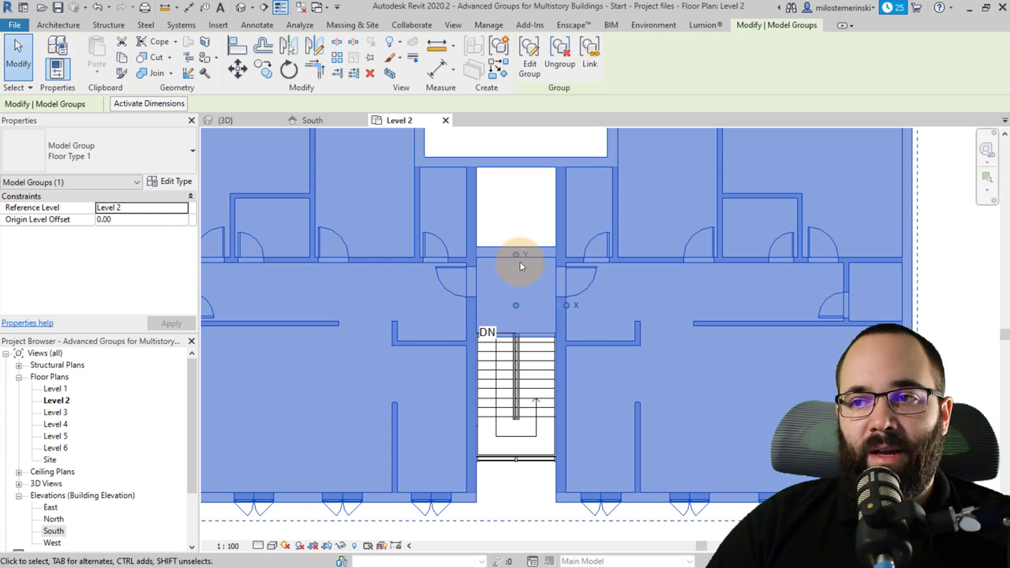
# - Move the Floor Type 1 group's origin to the south-west outer wall corner of the building in the Level 2 floor plan
pyautogui.scroll(-2, 568, 288)
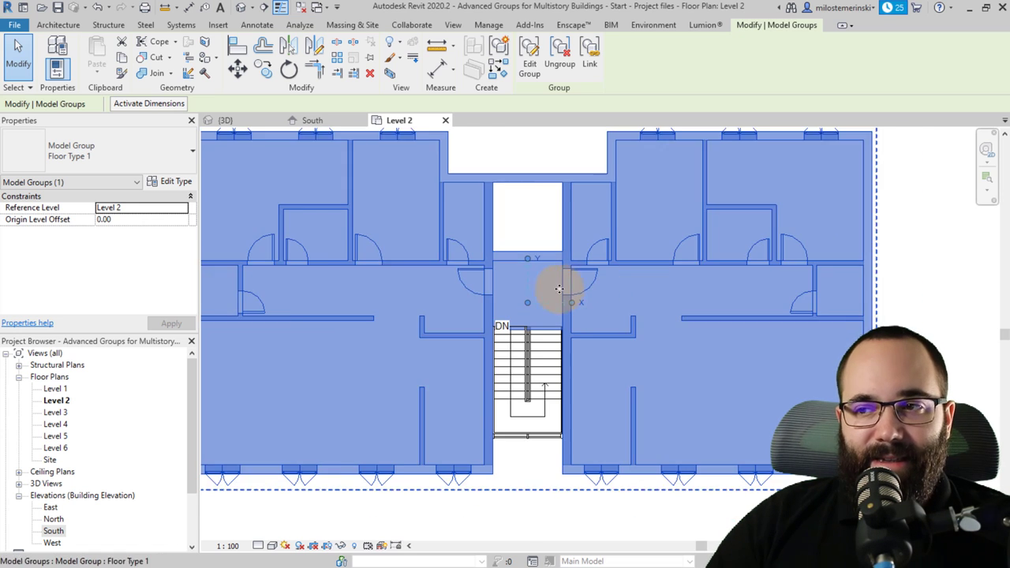
pyautogui.click(246, 124)
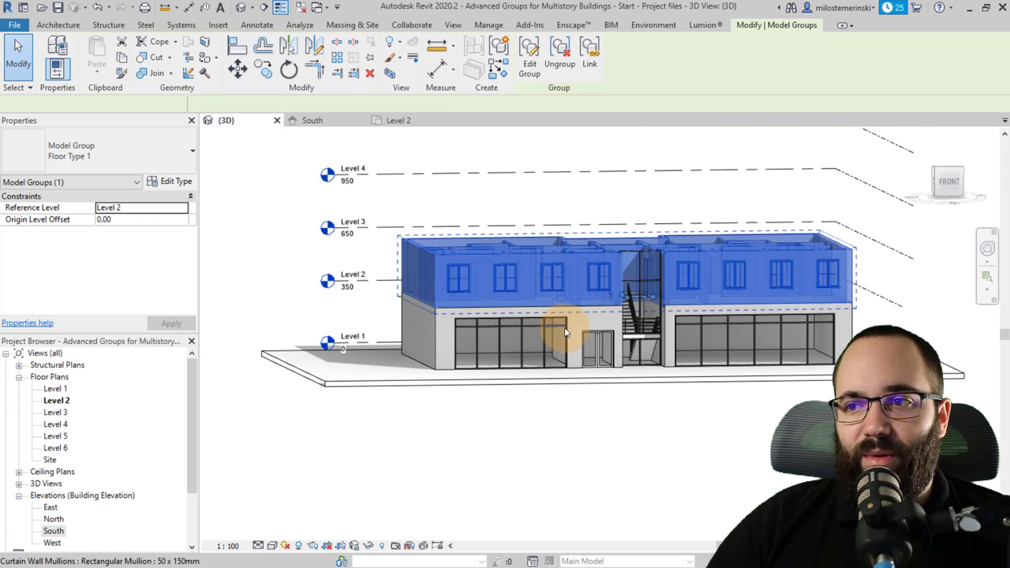
pyautogui.keyDown('shift'); pyautogui.moveTo(552, 338); pyautogui.dragTo(648, 279, button='middle'); pyautogui.keyUp('shift')
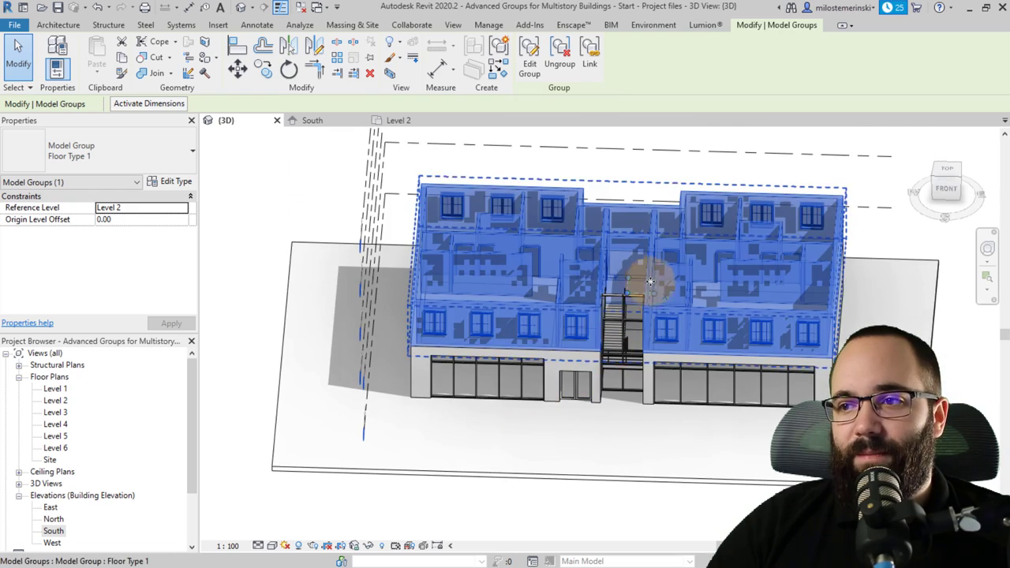
pyautogui.scroll(3, 628, 295)
pyautogui.scroll(-3, 623, 296)
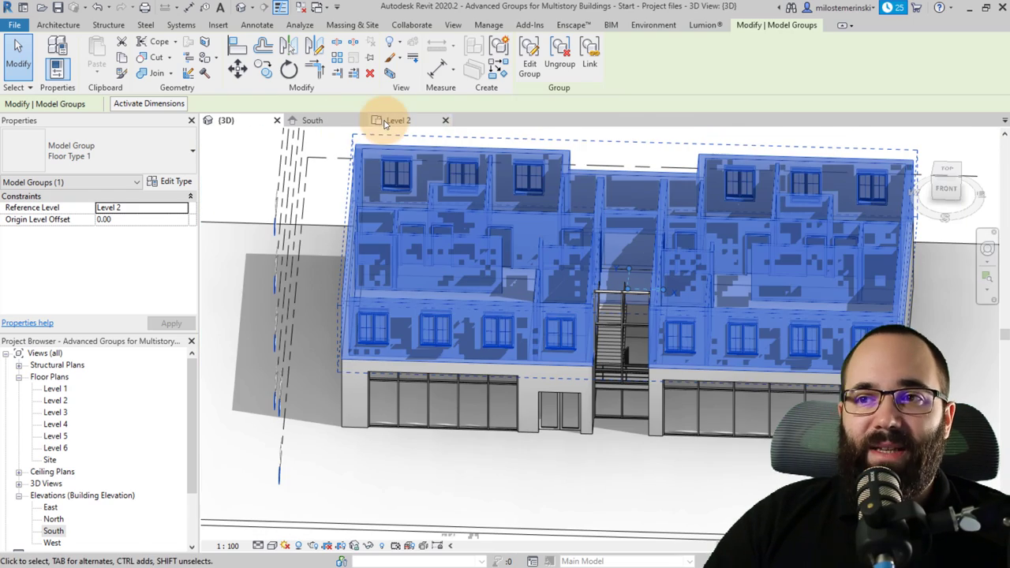
pyautogui.click(407, 127)
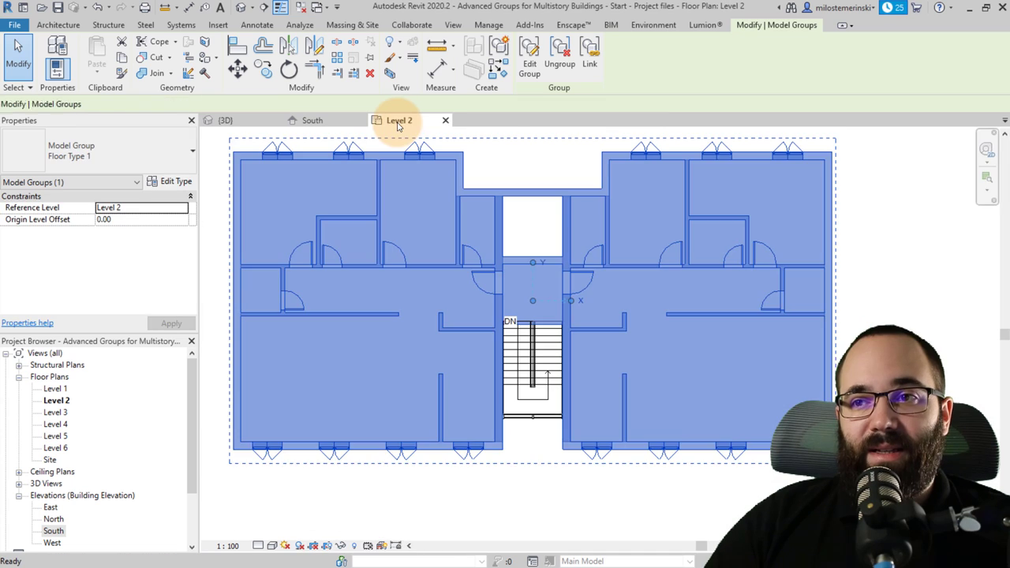
pyautogui.moveTo(397, 124); pyautogui.dragTo(316, 124)
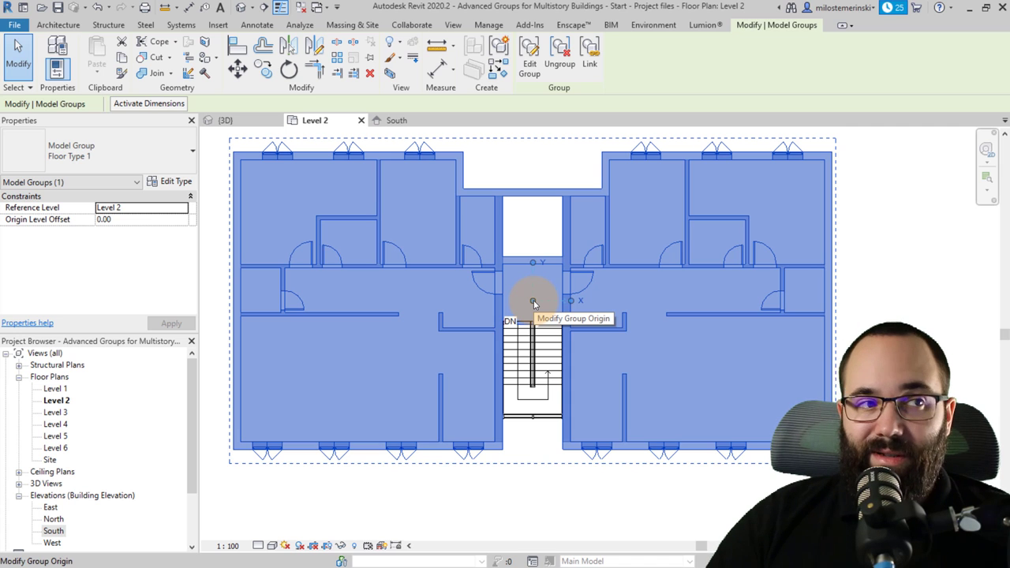
pyautogui.moveTo(532, 307); pyautogui.dragTo(239, 452)
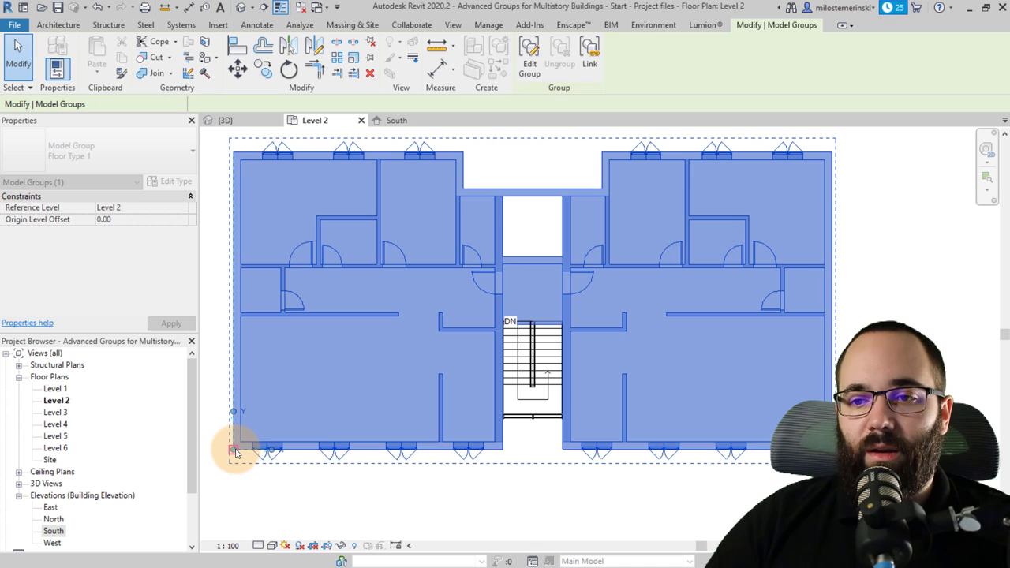
pyautogui.click(339, 485)
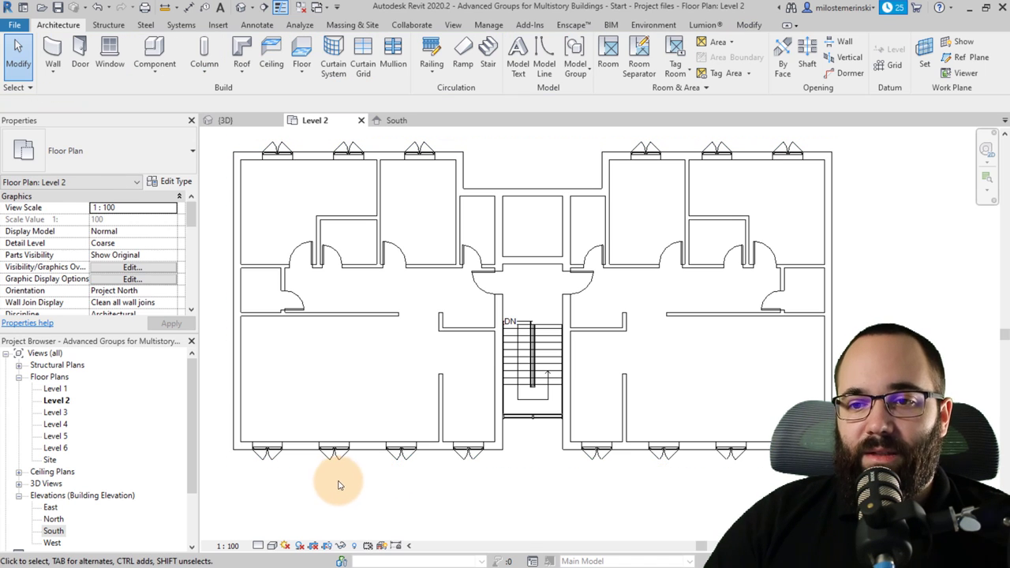
# - Examine the Floor Type 1 group, its origin corner and the levels above it in the 3D view
pyautogui.click(229, 121)
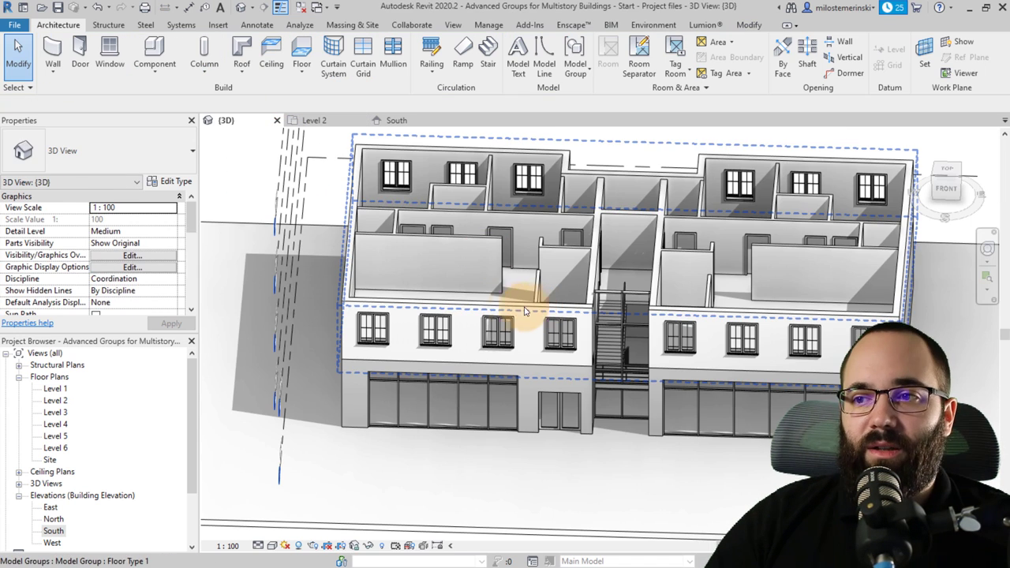
pyautogui.click(489, 327)
pyautogui.keyDown('shift'); pyautogui.moveTo(489, 328); pyautogui.dragTo(384, 289, button='middle'); pyautogui.keyUp('shift')
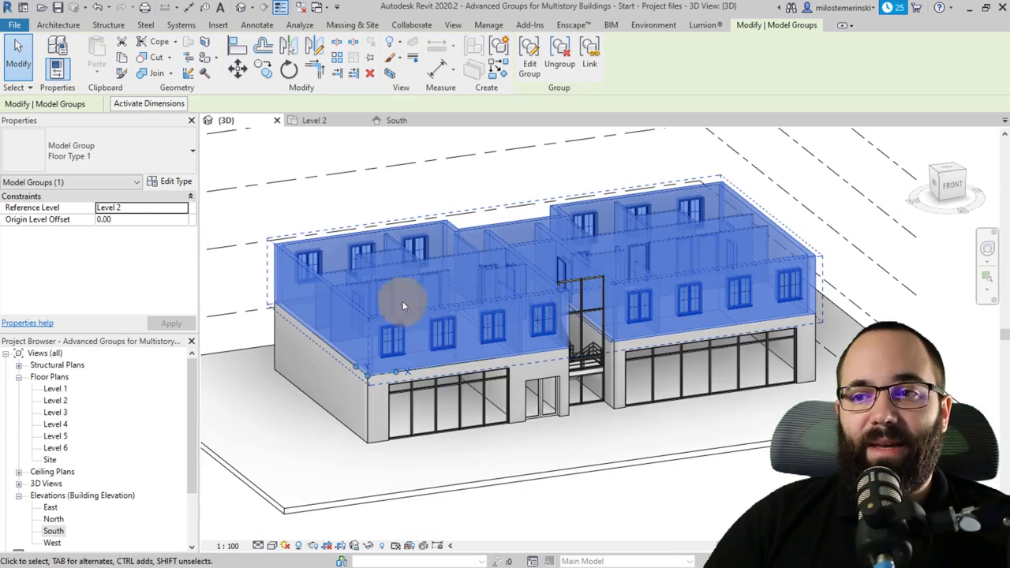
pyautogui.press('Escape')
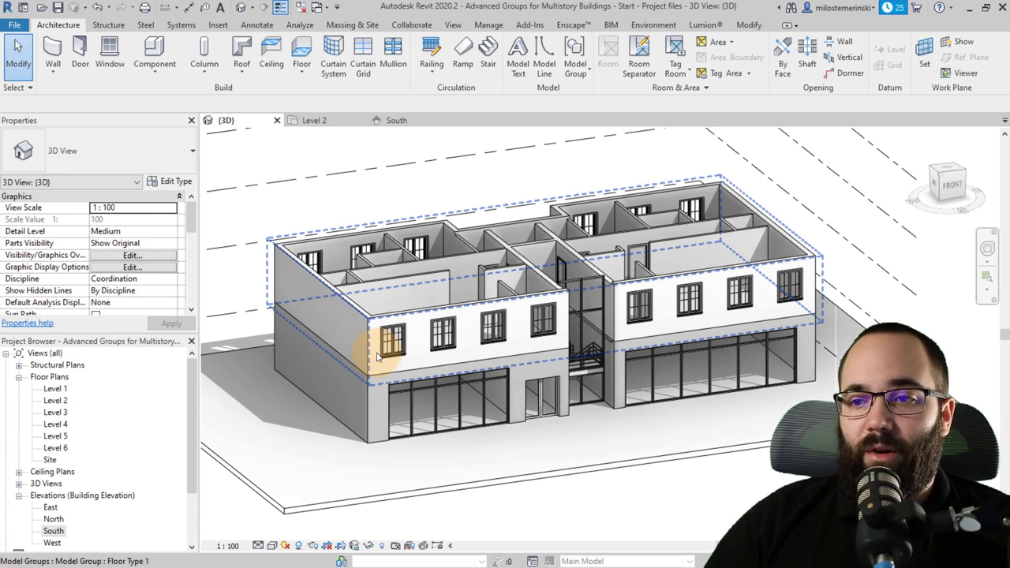
pyautogui.scroll(-3, 336, 343)
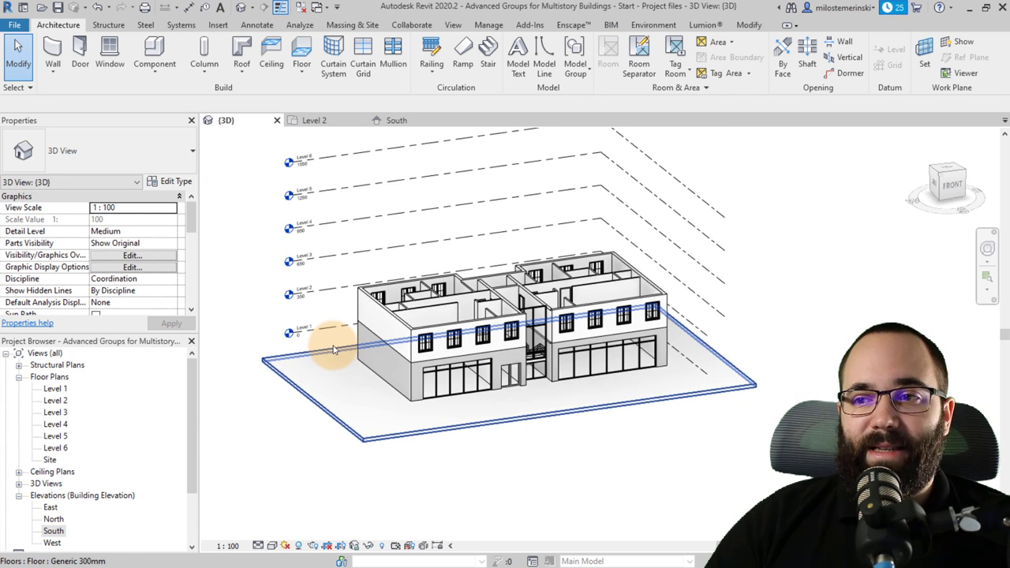
pyautogui.keyDown('shift'); pyautogui.moveTo(273, 364); pyautogui.dragTo(232, 379, button='middle'); pyautogui.keyUp('shift')
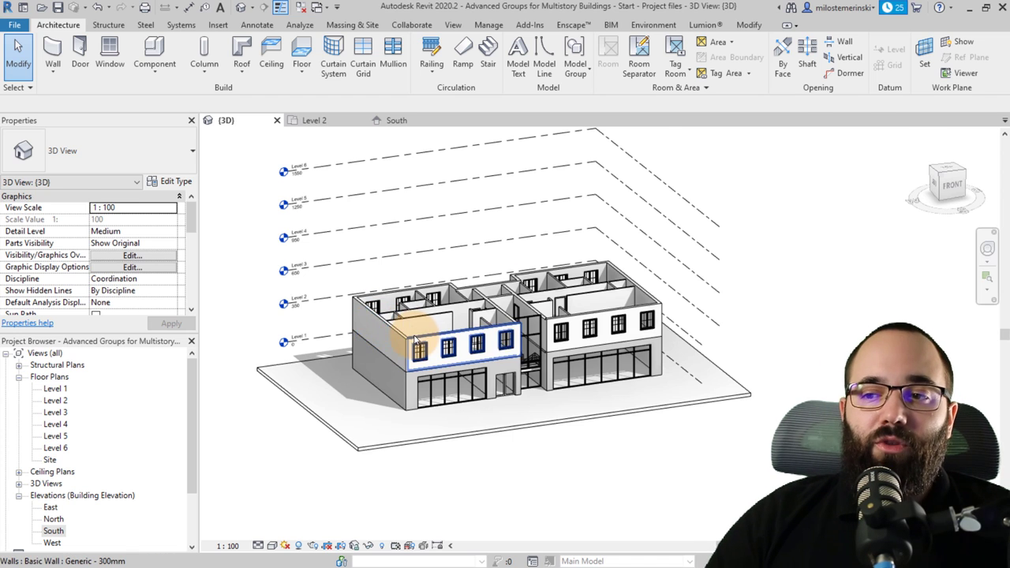
pyautogui.scroll(3, 379, 325)
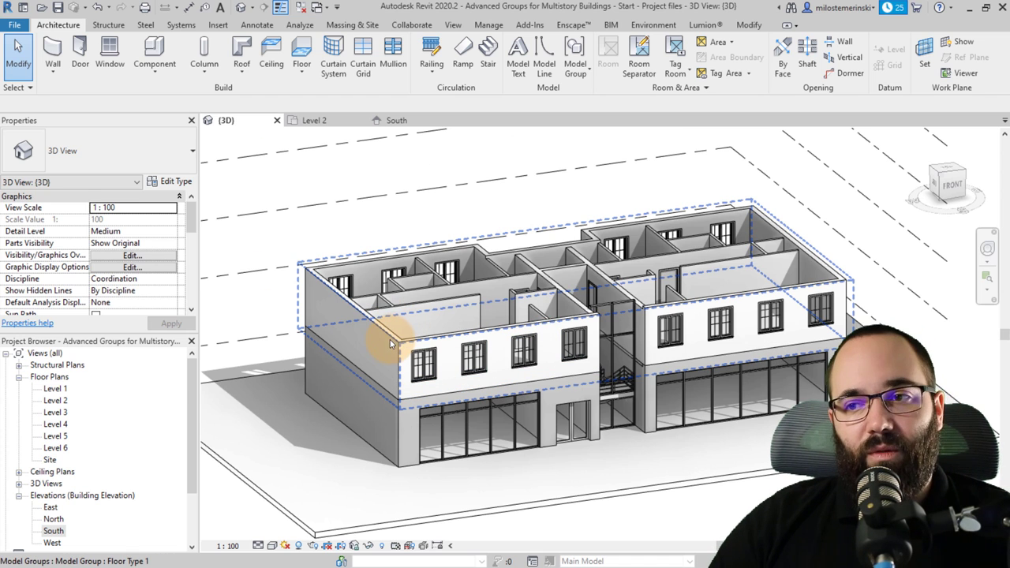
pyautogui.click(410, 341)
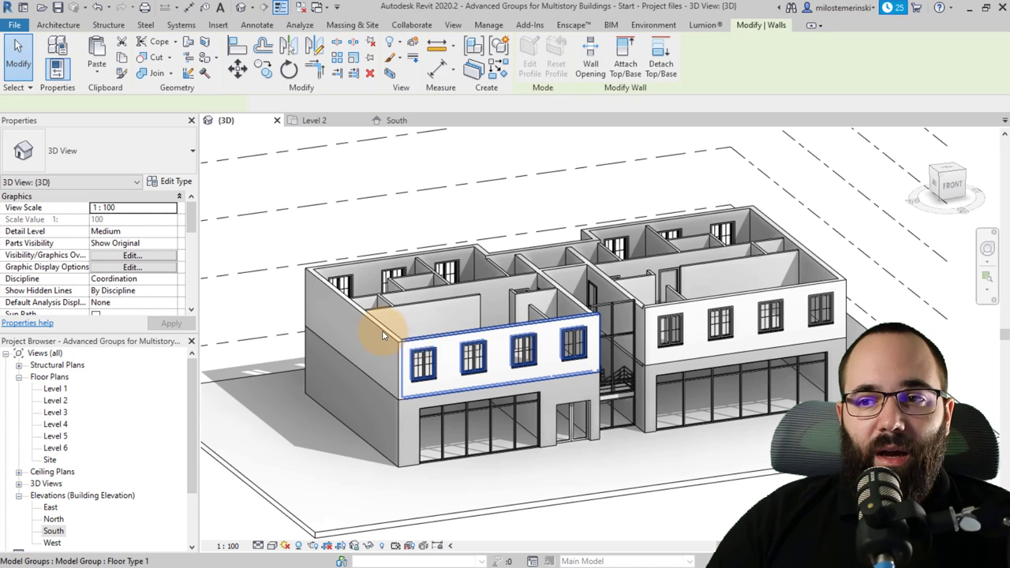
pyautogui.click(206, 325)
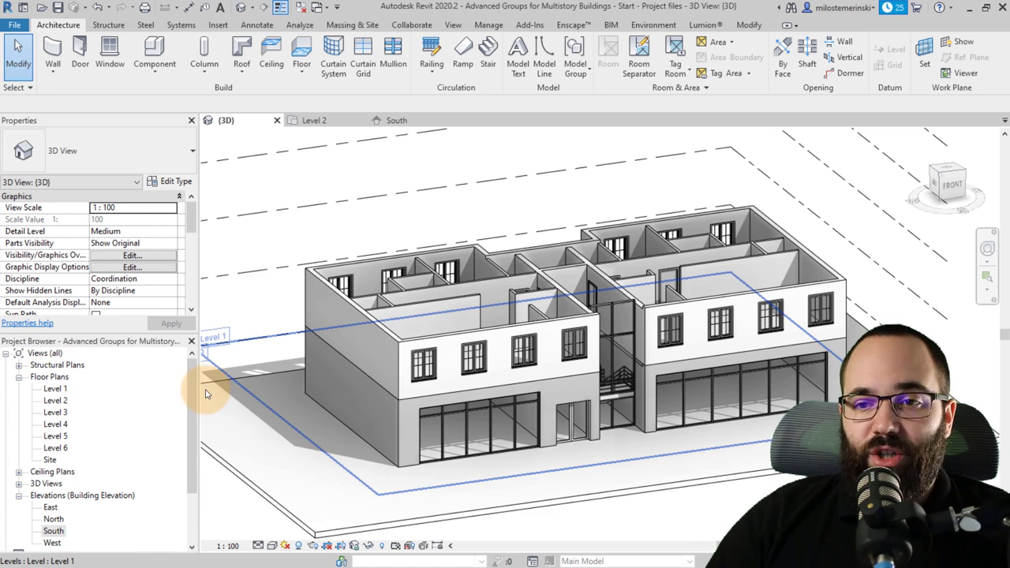
# - Duplicate the Floor Type 1 model group among the project's groups
pyautogui.moveTo(197, 388); pyautogui.dragTo(203, 450)
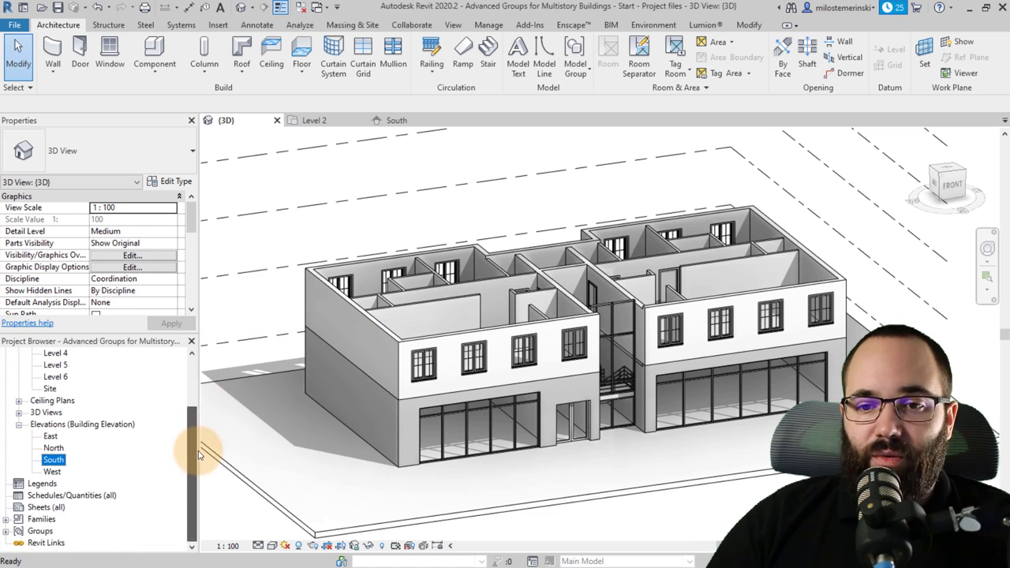
pyautogui.click(35, 532)
pyautogui.click(8, 532)
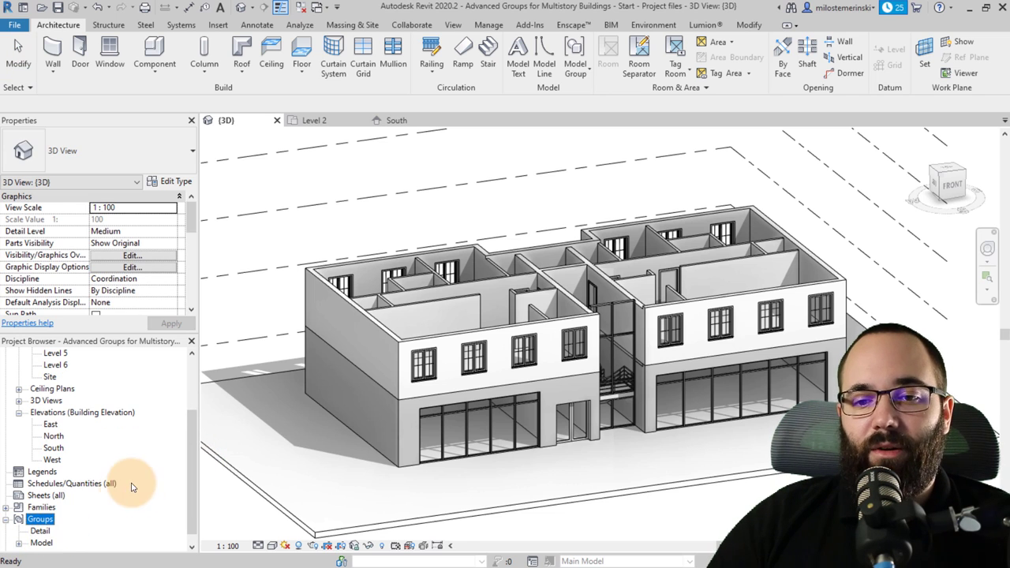
pyautogui.scroll(-1, 68, 523)
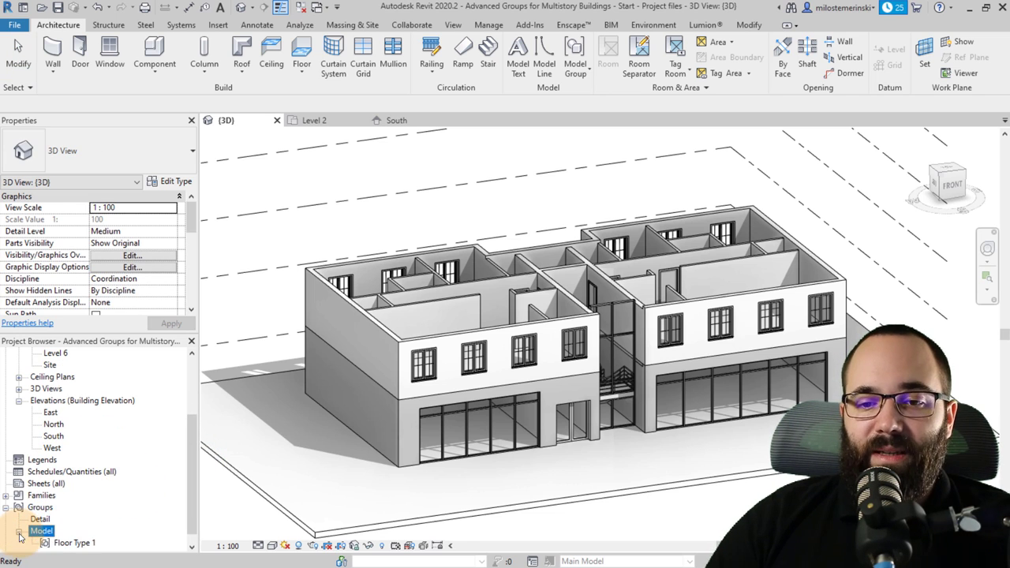
pyautogui.scroll(-1, 88, 513)
pyautogui.click(68, 533)
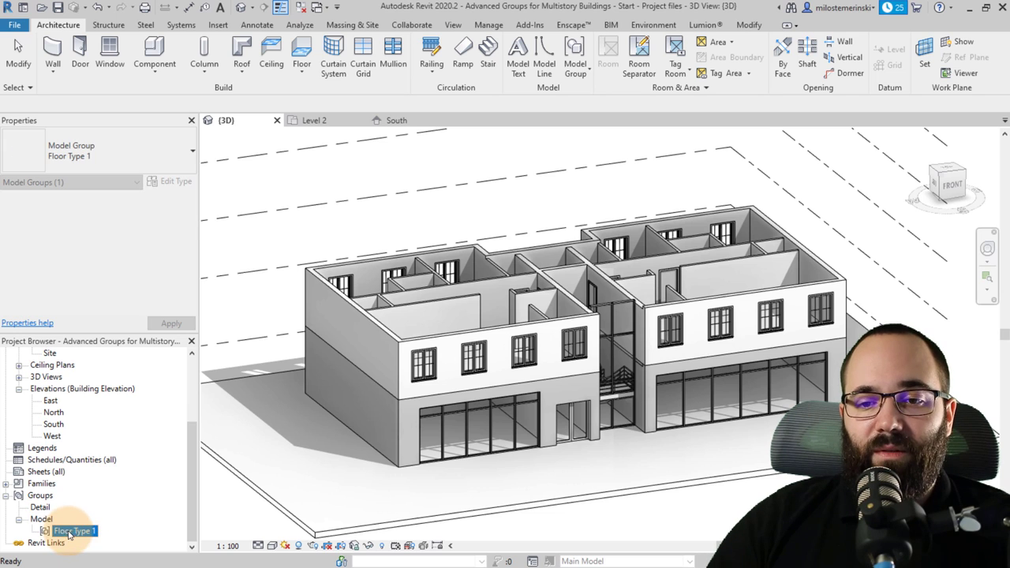
pyautogui.rightClick(70, 535)
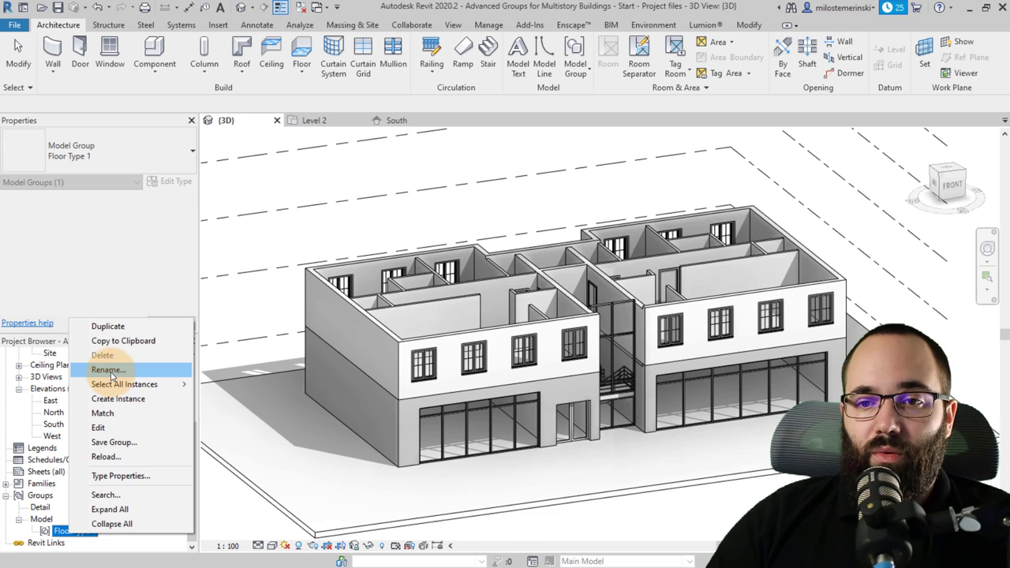
pyautogui.click(101, 326)
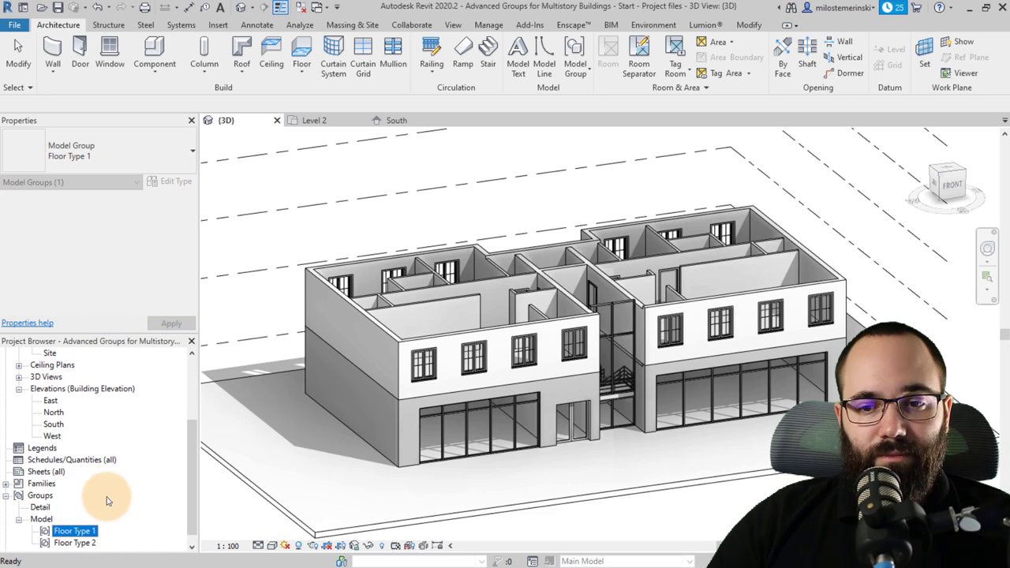
pyautogui.scroll(-1, 95, 509)
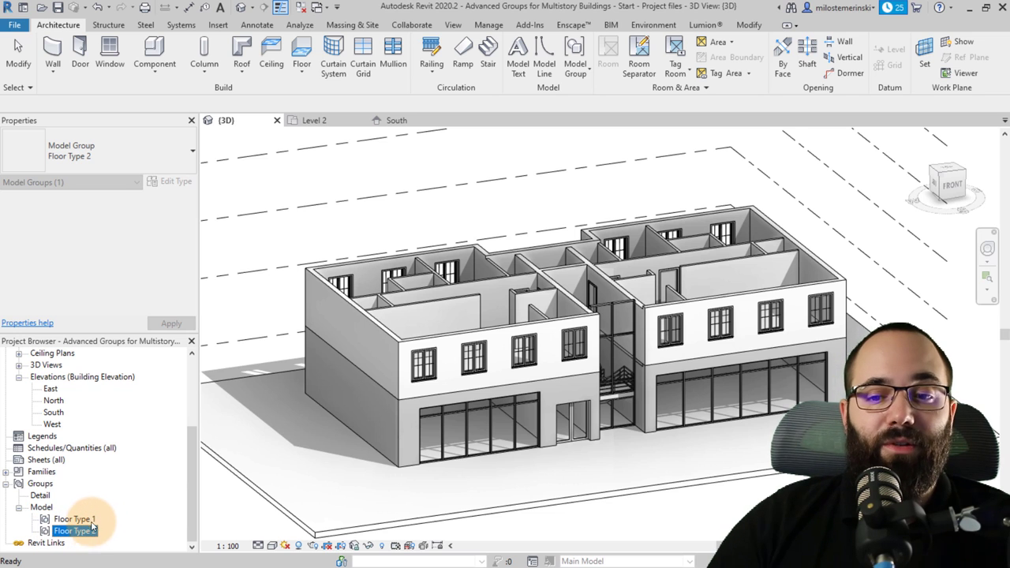
pyautogui.click(291, 465)
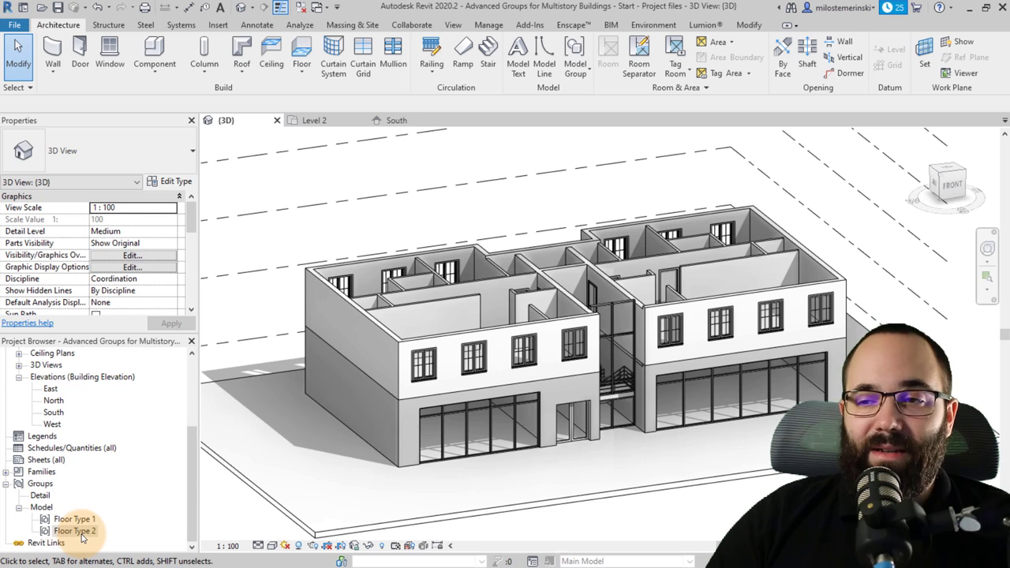
# - Open the Level 3 floor plan from its level marker in the 3D view
pyautogui.scroll(-5, 401, 232)
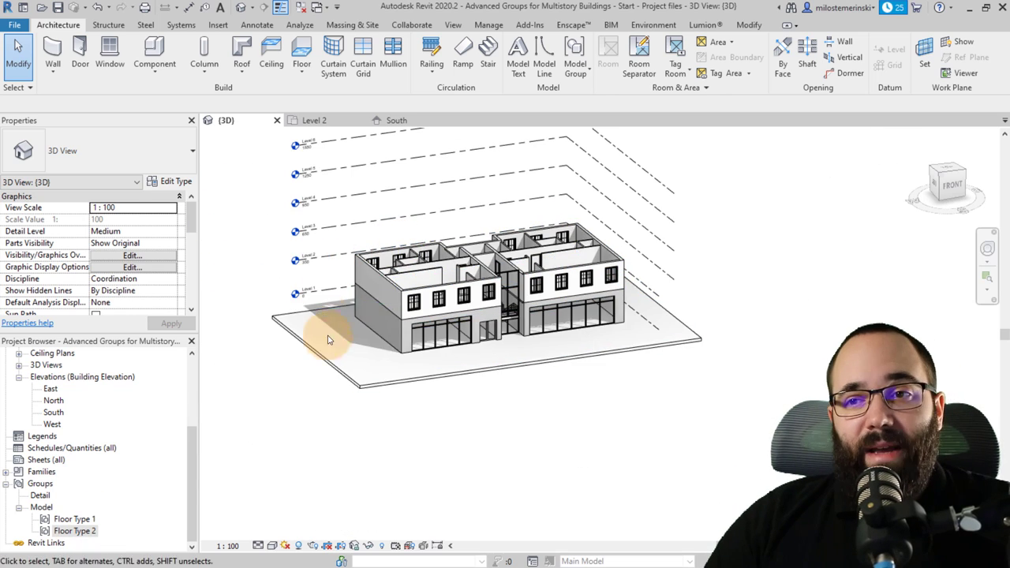
pyautogui.keyDown('shift'); pyautogui.moveTo(321, 323); pyautogui.dragTo(300, 265, button='middle'); pyautogui.keyUp('shift')
pyautogui.scroll(3, 300, 261)
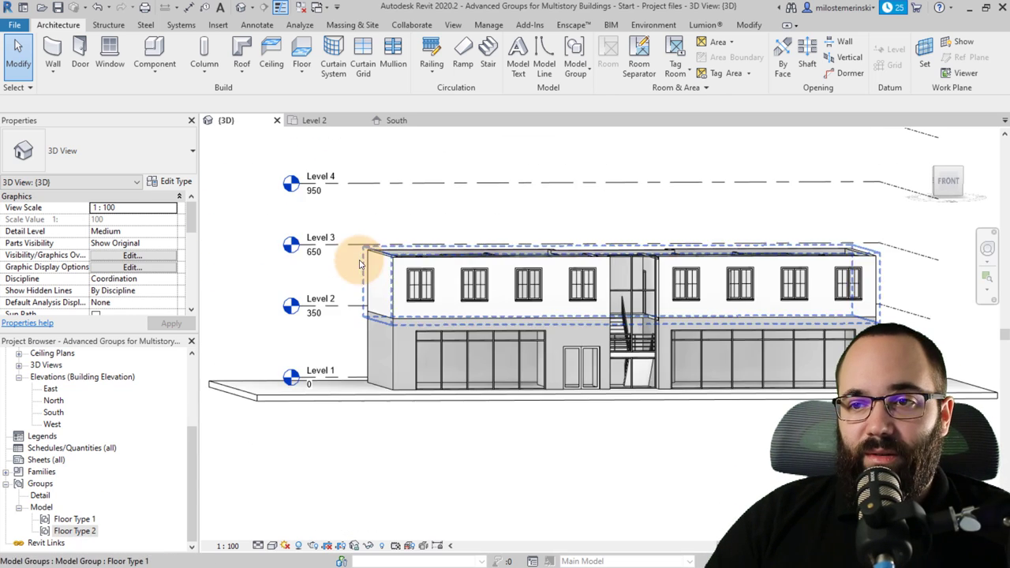
pyautogui.doubleClick(290, 248)
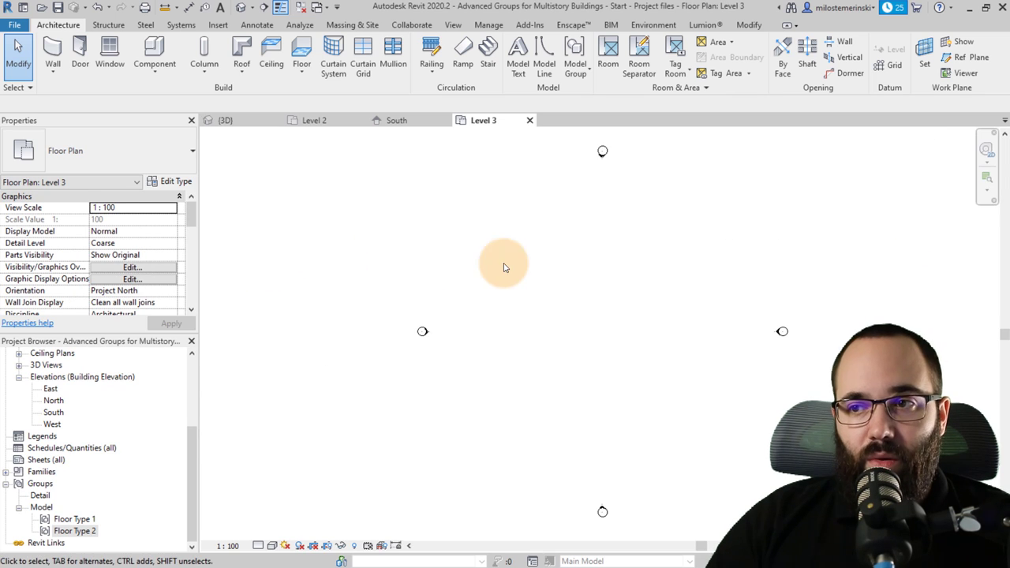
pyautogui.moveTo(399, 270); pyautogui.dragTo(386, 287, button='middle')
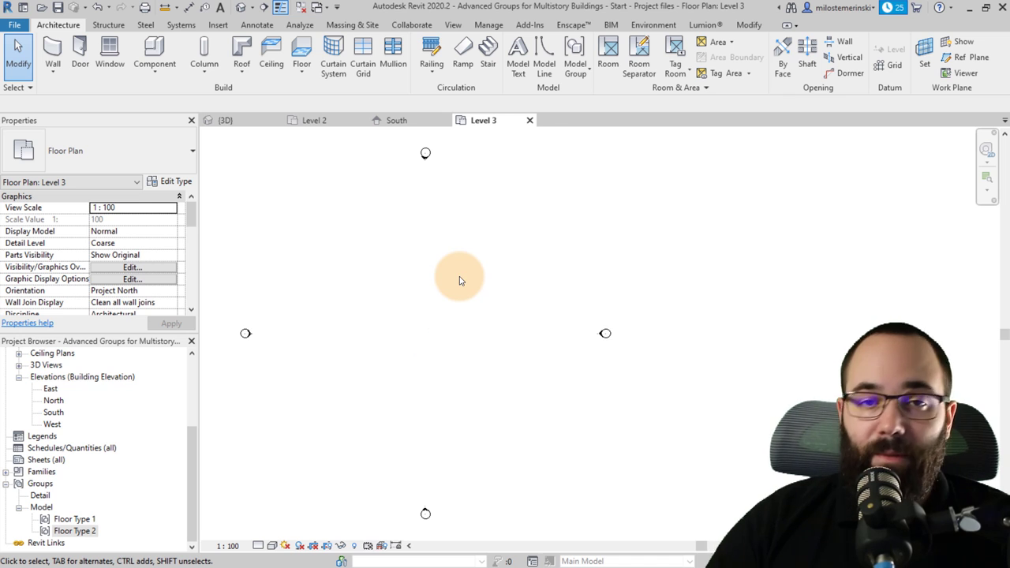
# - Set the Level 3 floor plan's underlay base level to Level 2 and apply it
pyautogui.moveTo(191, 222); pyautogui.dragTo(188, 258)
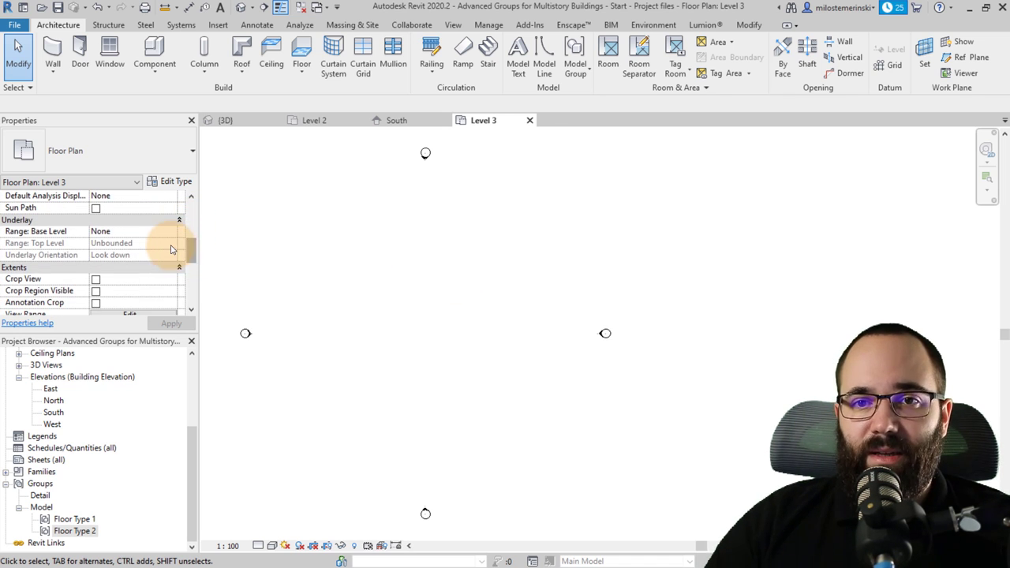
pyautogui.click(172, 232)
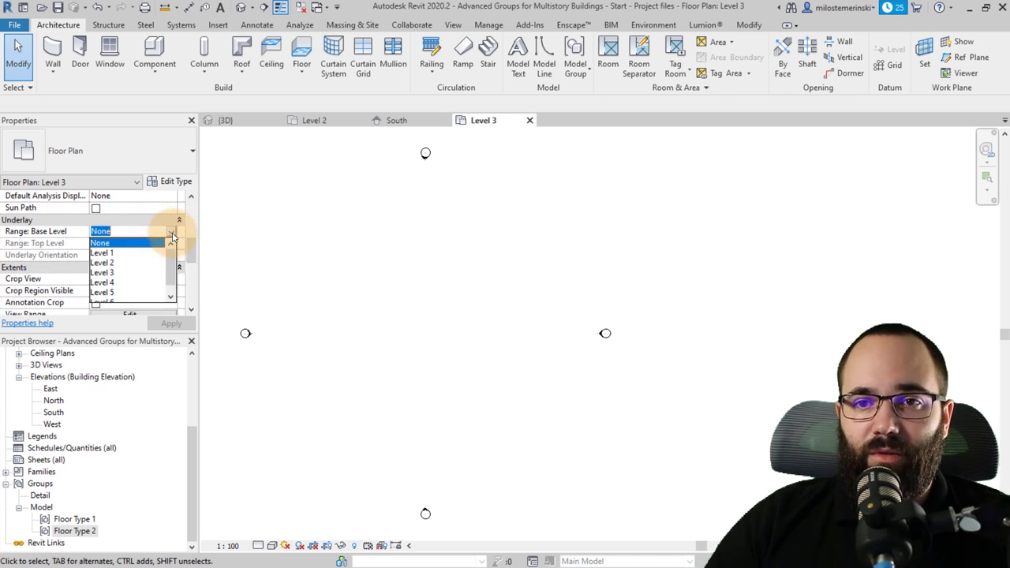
pyautogui.click(104, 263)
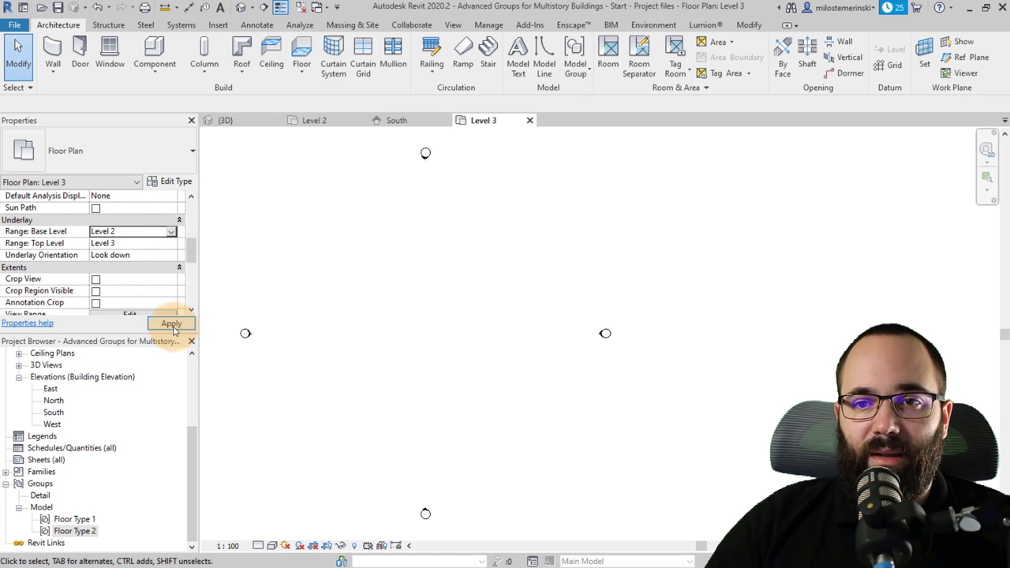
pyautogui.click(171, 323)
pyautogui.scroll(2, 458, 368)
pyautogui.scroll(2, 295, 370)
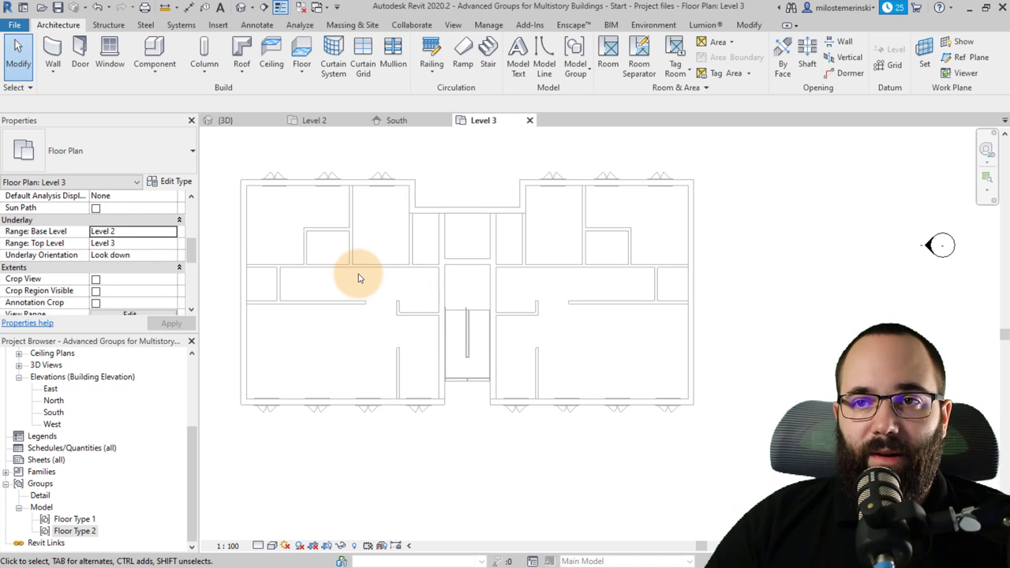
# - Place an instance of the Floor Type 2 group on Level 3 with its origin on the underlay's south-west outer wall corner
pyautogui.moveTo(60, 537); pyautogui.dragTo(300, 415)
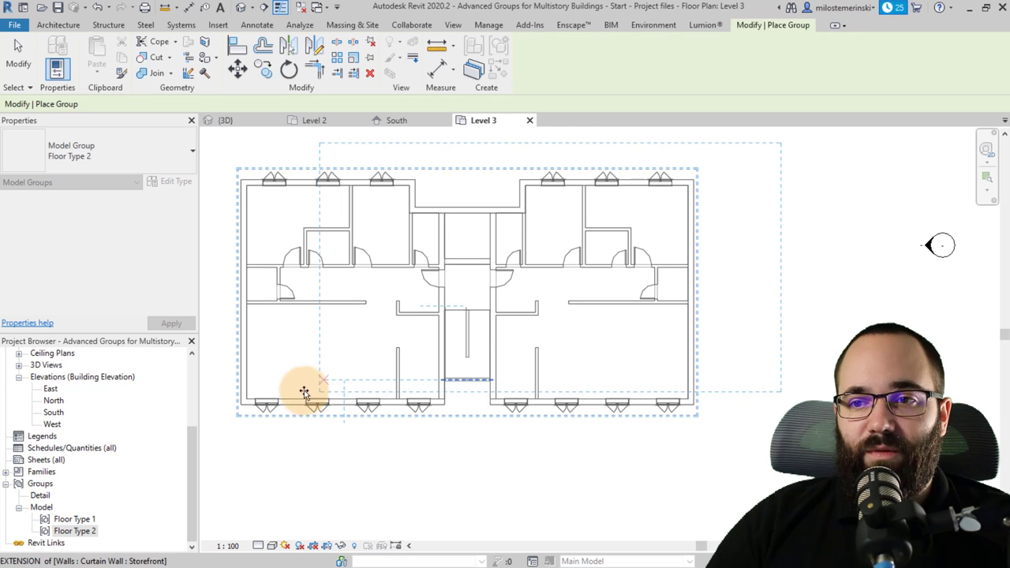
pyautogui.click(241, 406)
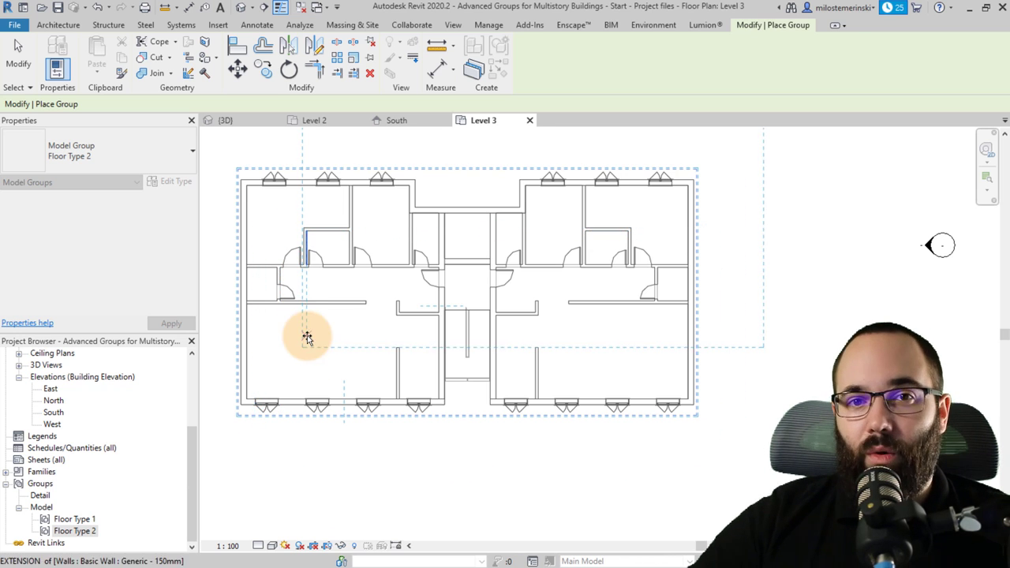
pyautogui.scroll(3, 235, 408)
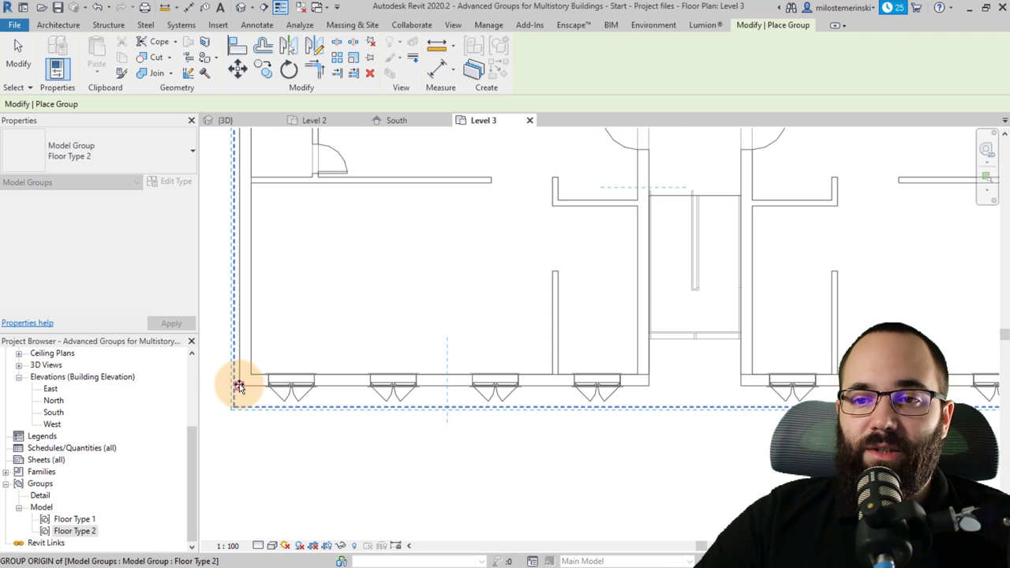
# - Anchor the Floor Type 2 instance at the south-west outer wall corner on Level 3 and end group placement
pyautogui.click(238, 386)
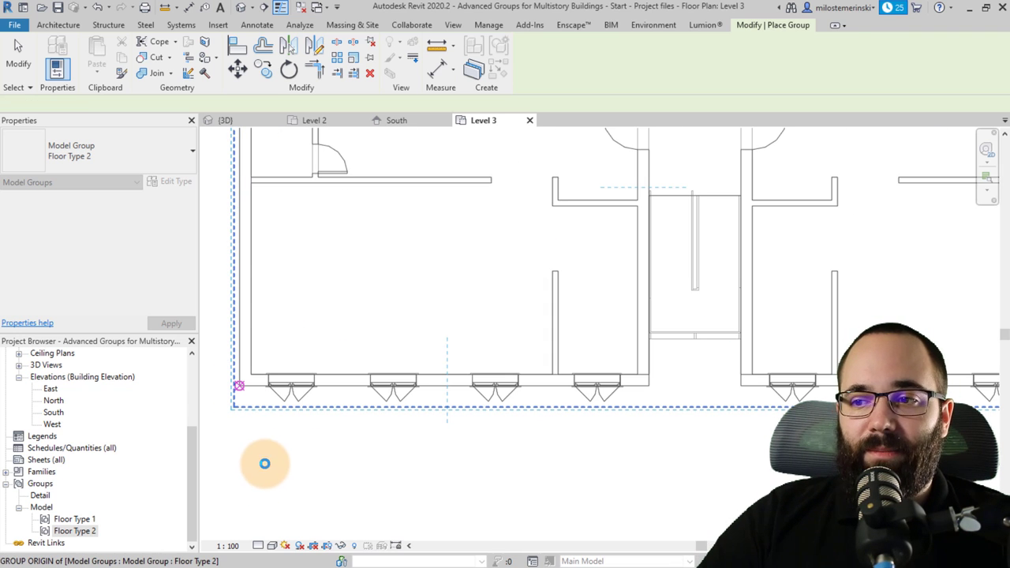
pyautogui.scroll(-3, 271, 462)
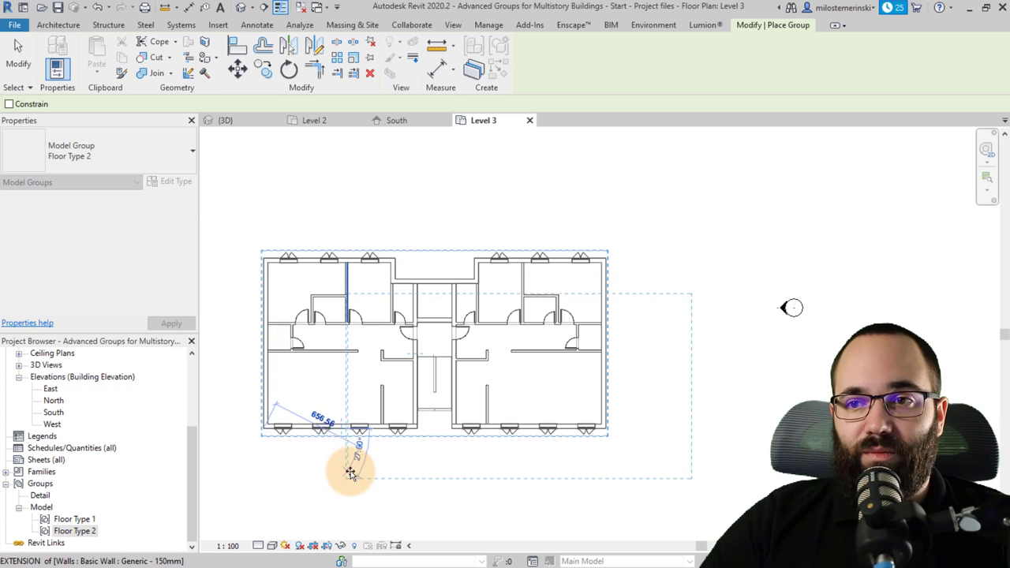
pyautogui.press('Escape')
pyautogui.scroll(3, 350, 471)
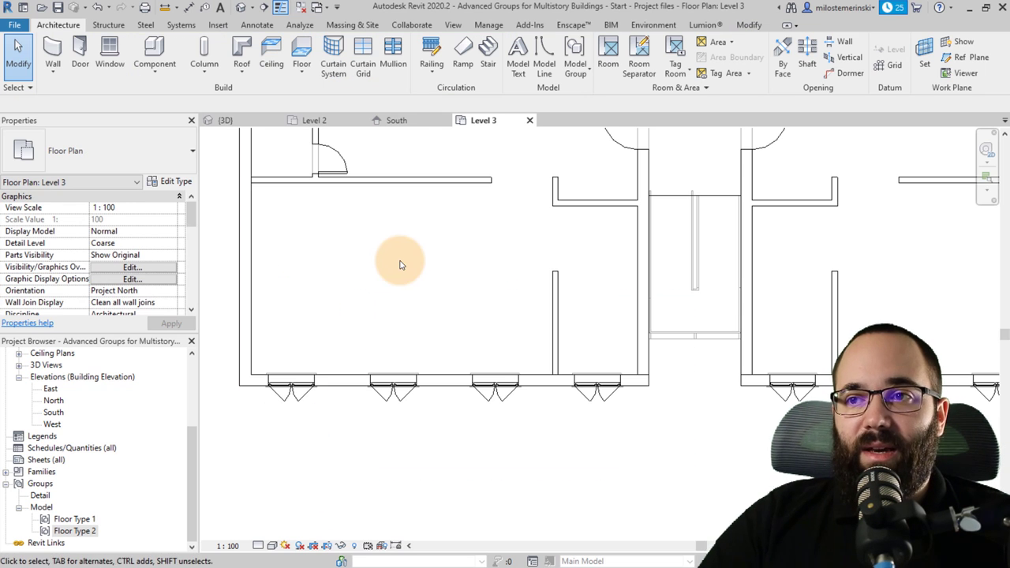
pyautogui.scroll(-3, 367, 331)
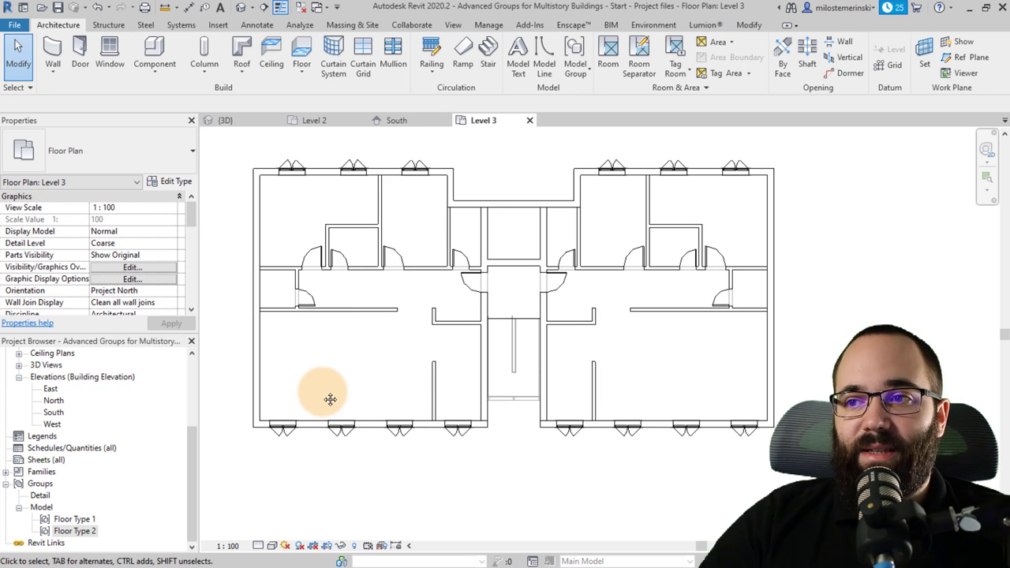
# - Examine the newly placed Floor Type 2 group on the building in the 3D view
pyautogui.click(233, 120)
pyautogui.keyDown('shift'); pyautogui.moveTo(418, 424); pyautogui.dragTo(337, 300, button='middle'); pyautogui.keyUp('shift')
pyautogui.click(341, 292)
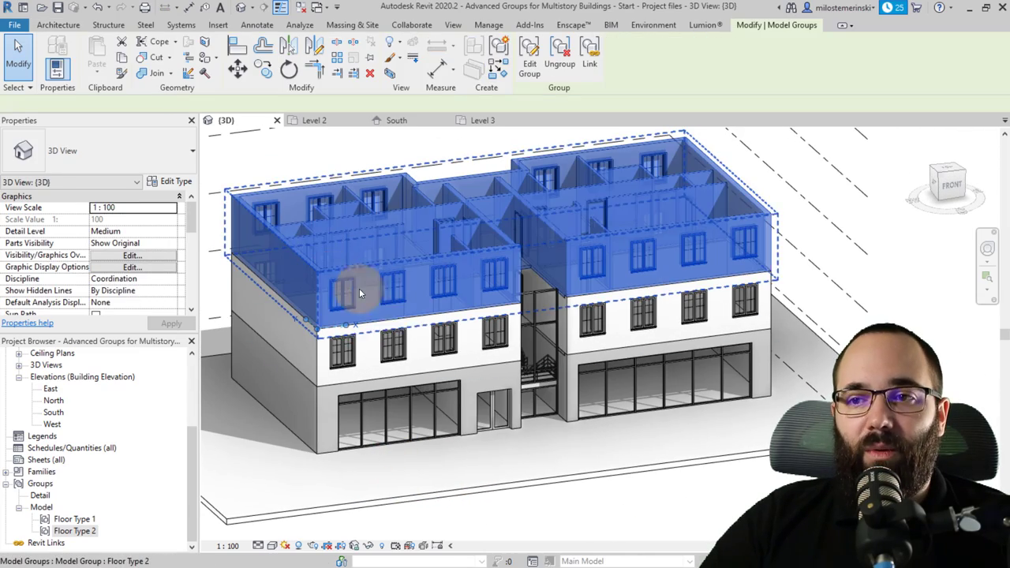
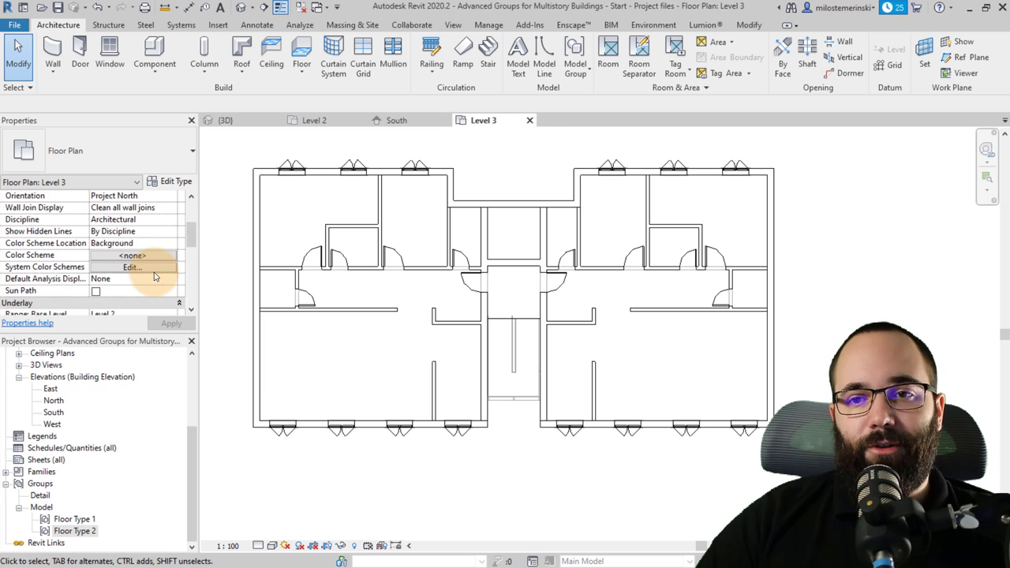
# - Set the Level 3 floor plan's underlay base level to None
pyautogui.click(172, 244)
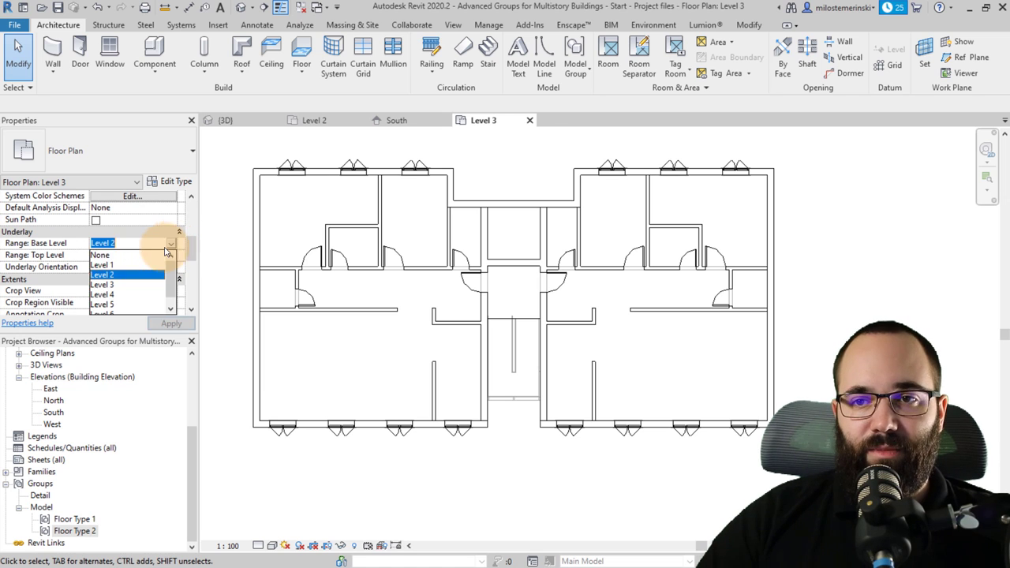
pyautogui.click(137, 258)
pyautogui.click(189, 327)
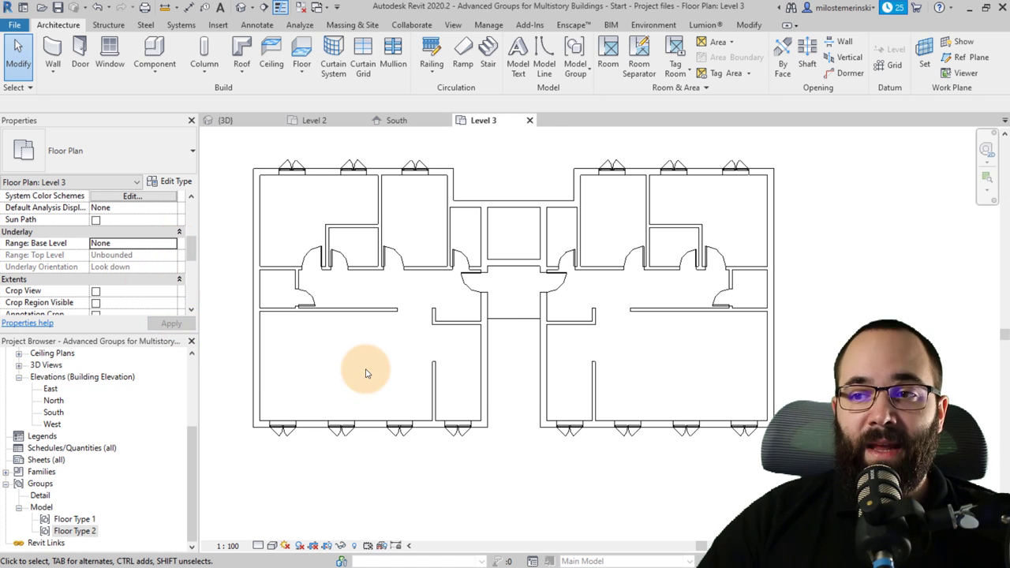
# - Open the Floor Type 2 group on Level 3 for editing
pyautogui.click(316, 427)
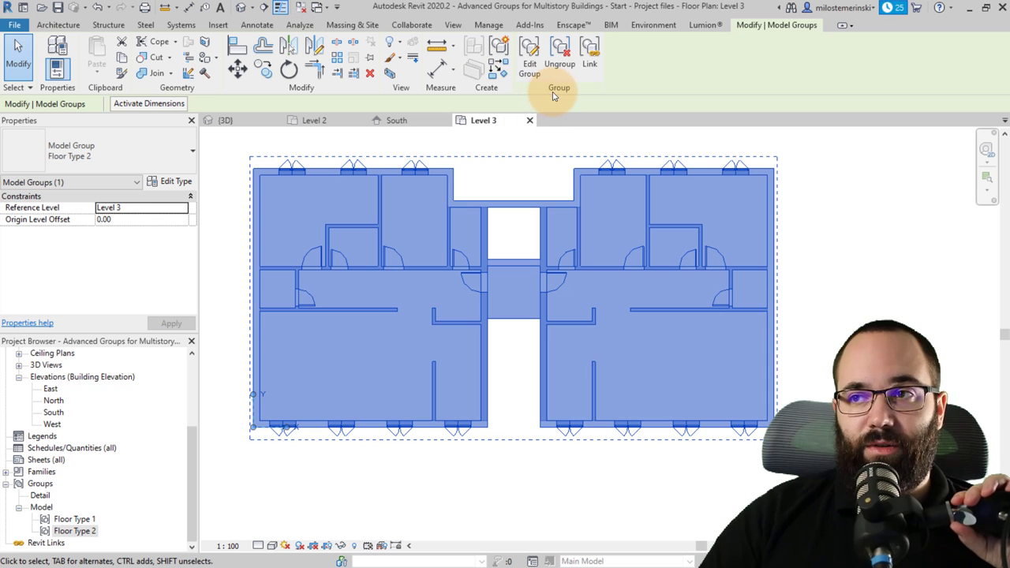
pyautogui.click(528, 67)
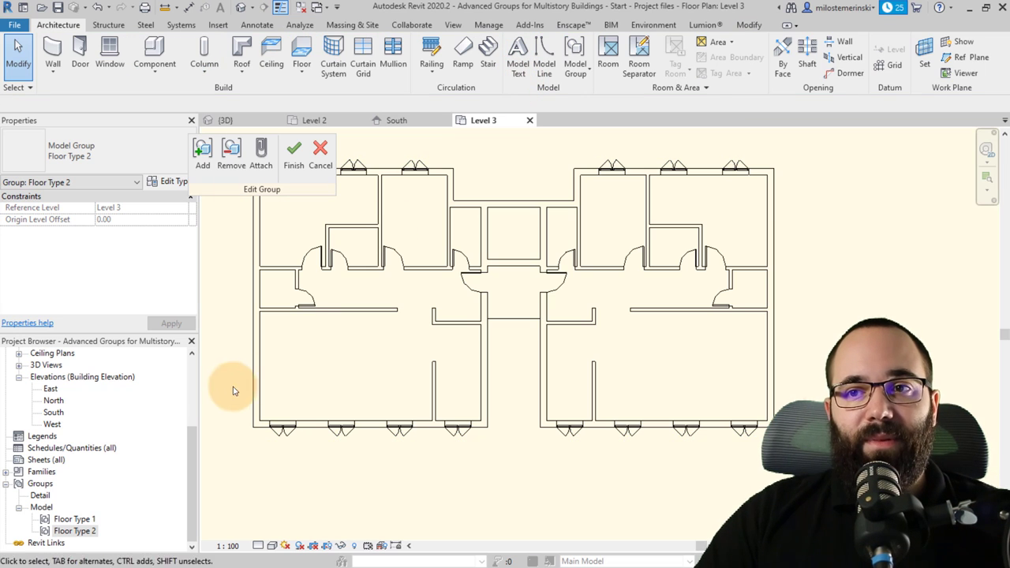
pyautogui.scroll(-2, 340, 363)
pyautogui.scroll(3, 336, 379)
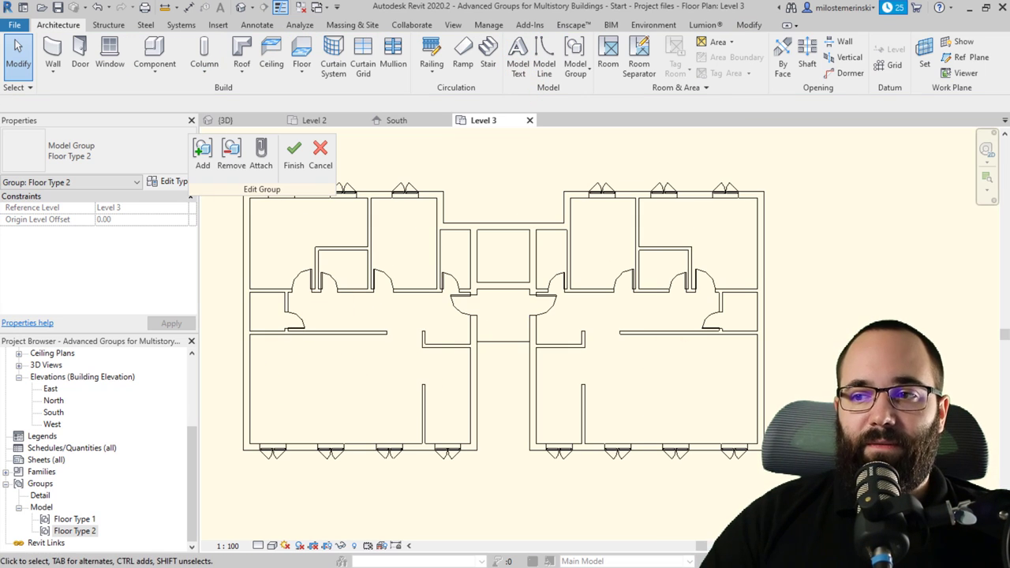
pyautogui.moveTo(391, 438); pyautogui.dragTo(400, 438, button='middle')
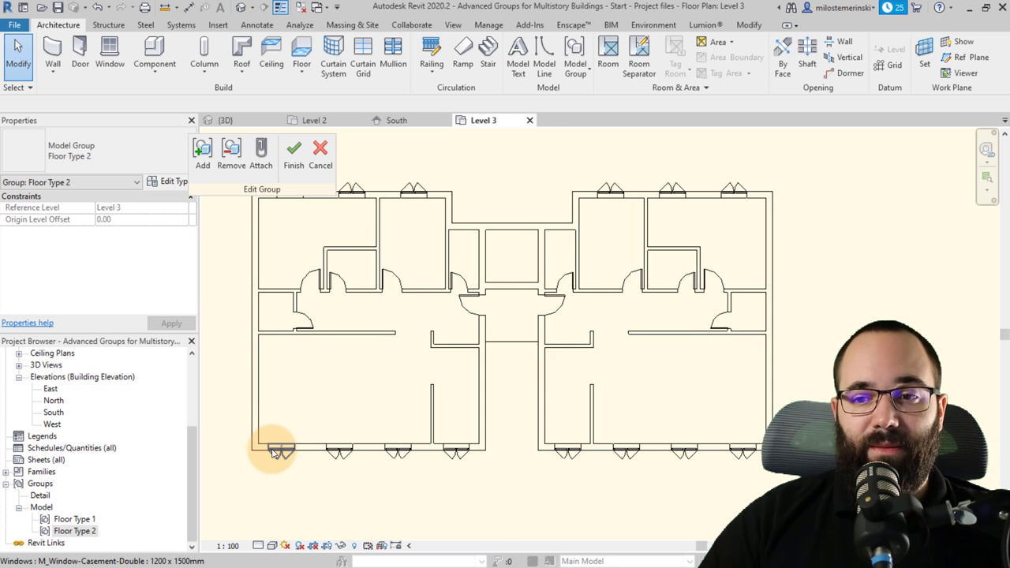
# - Check the edited group's front facade in the 3D view and return to the Level 3 floor plan
pyautogui.click(222, 120)
pyautogui.moveTo(390, 390); pyautogui.dragTo(471, 381, button='middle')
pyautogui.scroll(2, 385, 395)
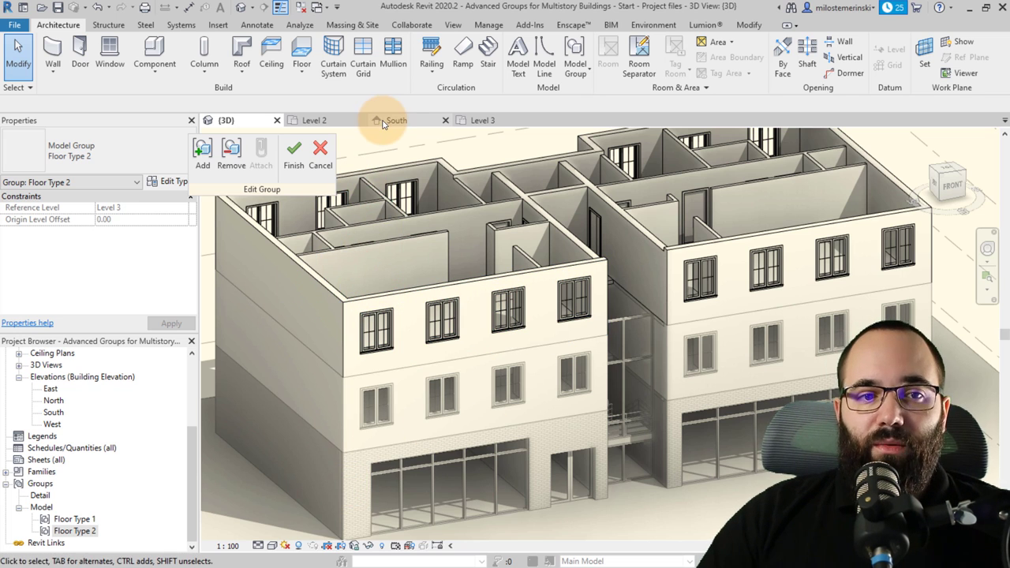
pyautogui.click(478, 123)
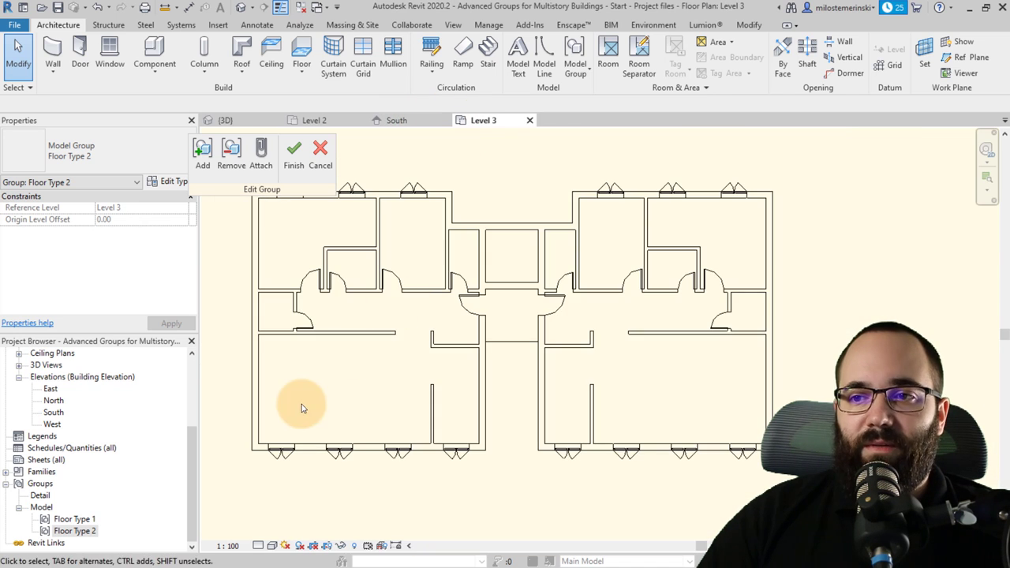
# - Delete the westernmost casement window from the south facade of the Floor Type 2 group
pyautogui.scroll(3, 296, 406)
pyautogui.click(309, 462)
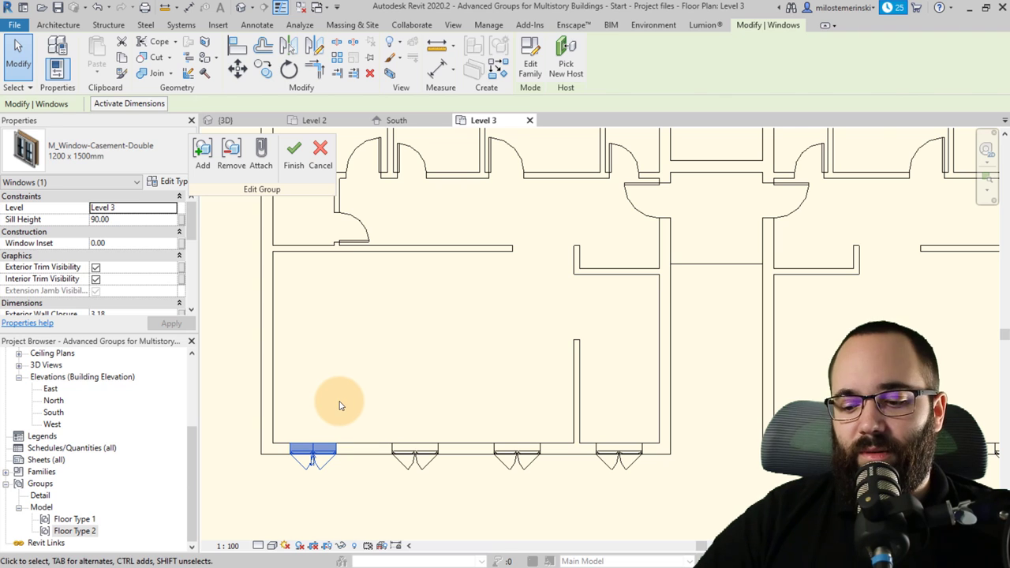
pyautogui.press('Escape')
pyautogui.click(275, 414)
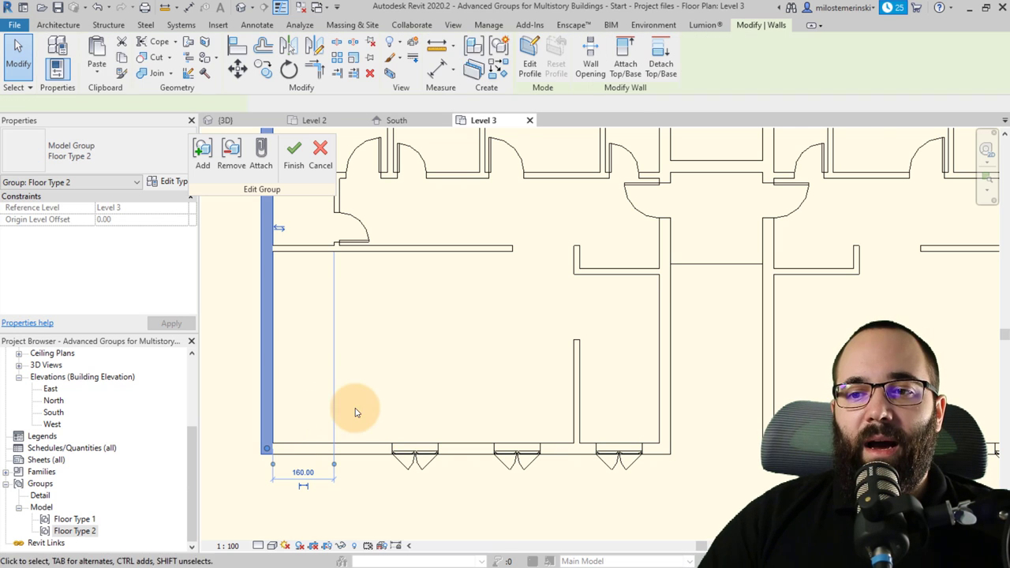
pyautogui.click(412, 339)
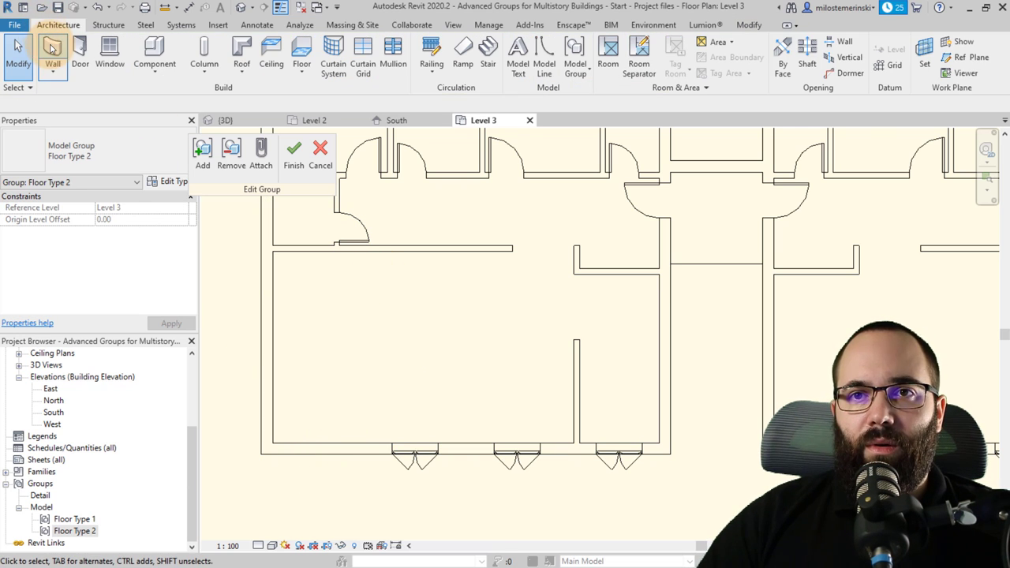
# - Draw two Generic - 300mm walls around the south-west corner, running 260.00 east from the west wall, then south to the south wall
pyautogui.click(52, 49)
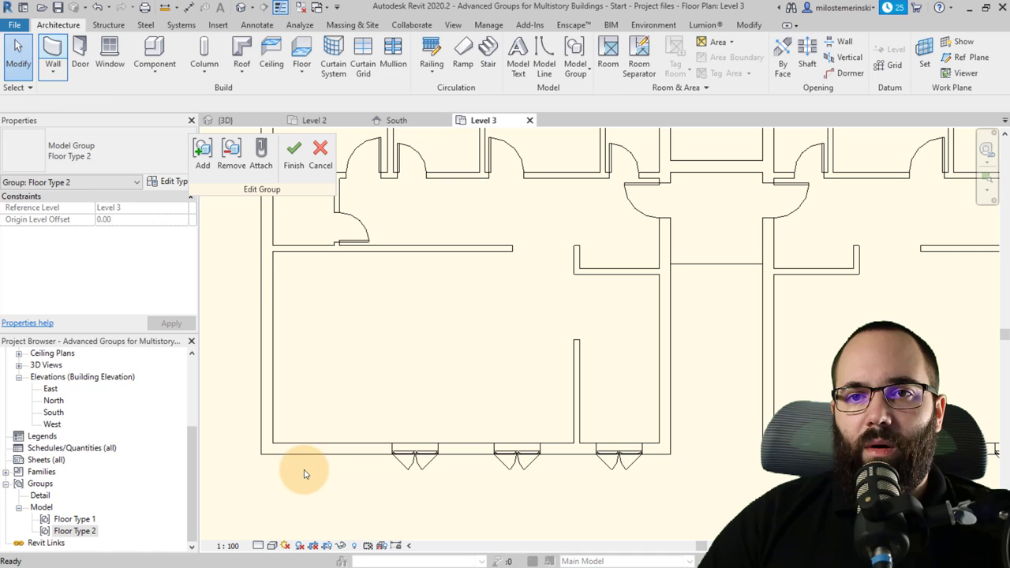
pyautogui.click(264, 393)
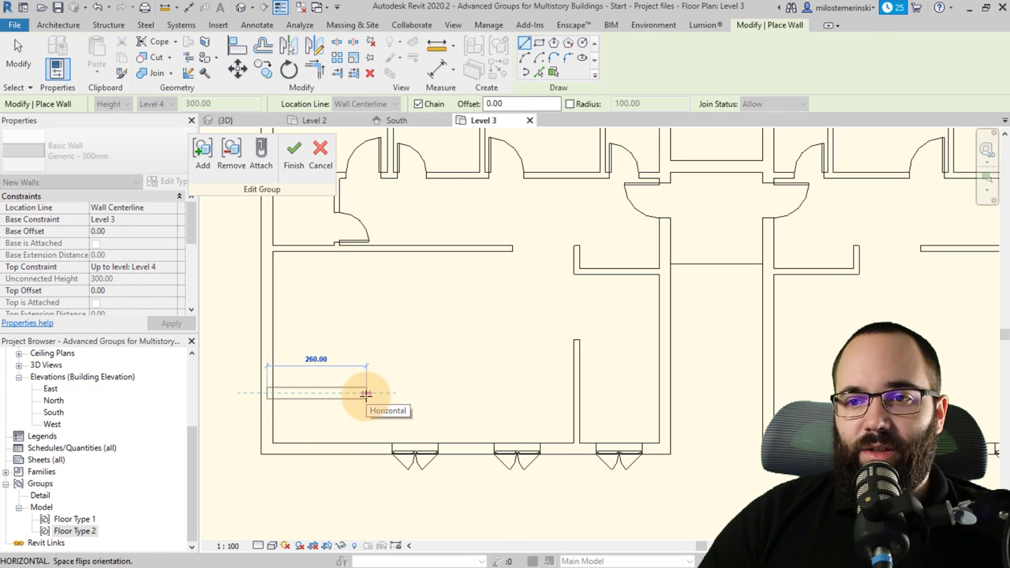
pyautogui.click(367, 449)
pyautogui.click(363, 447)
pyautogui.press('Escape')
pyautogui.press('Escape')
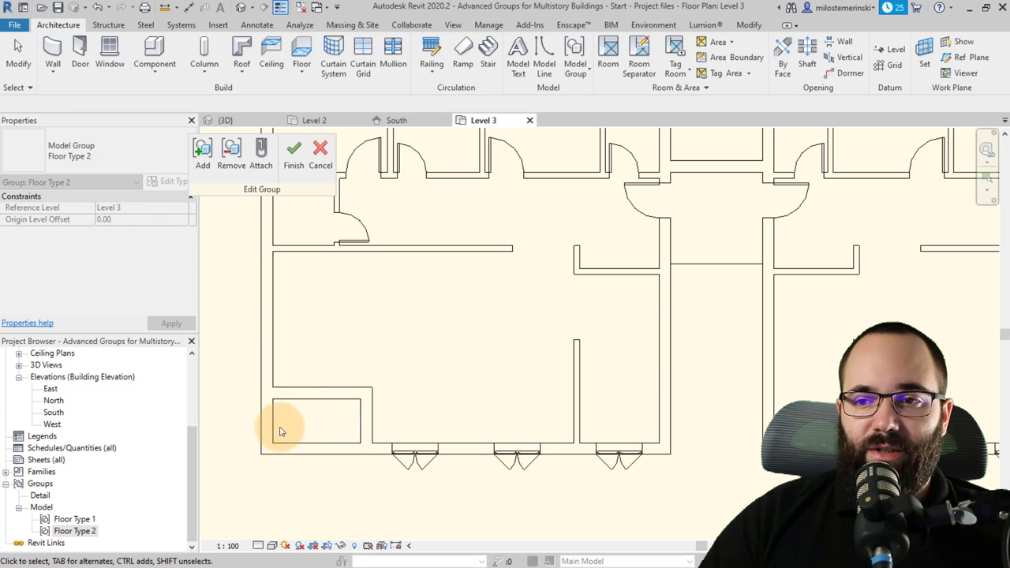
# - Move the new horizontal wall south to 70.00 from the south wall, and trim the outer west and south walls to form an open corner recess
pyautogui.click(296, 400)
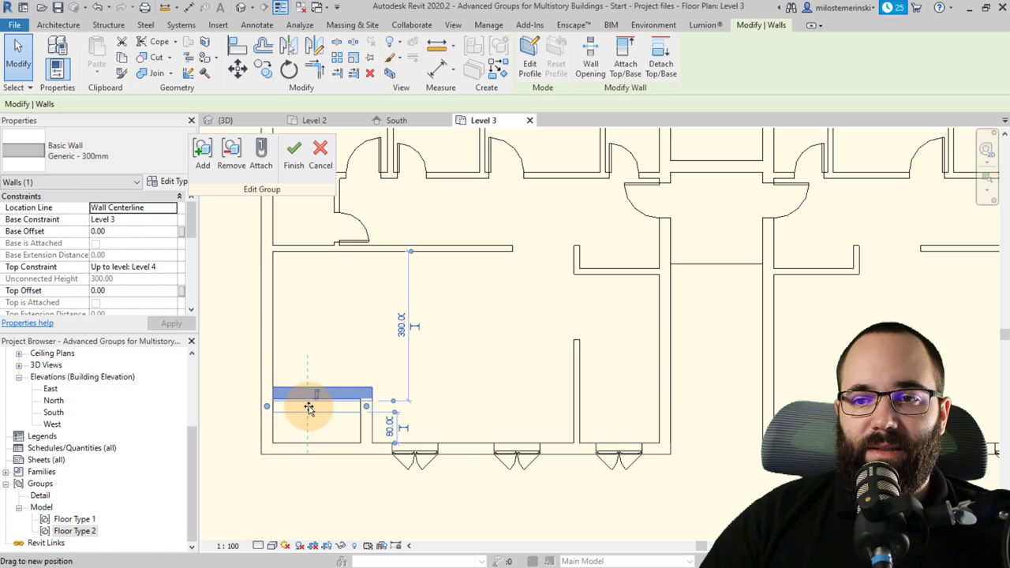
pyautogui.moveTo(310, 403); pyautogui.dragTo(296, 419)
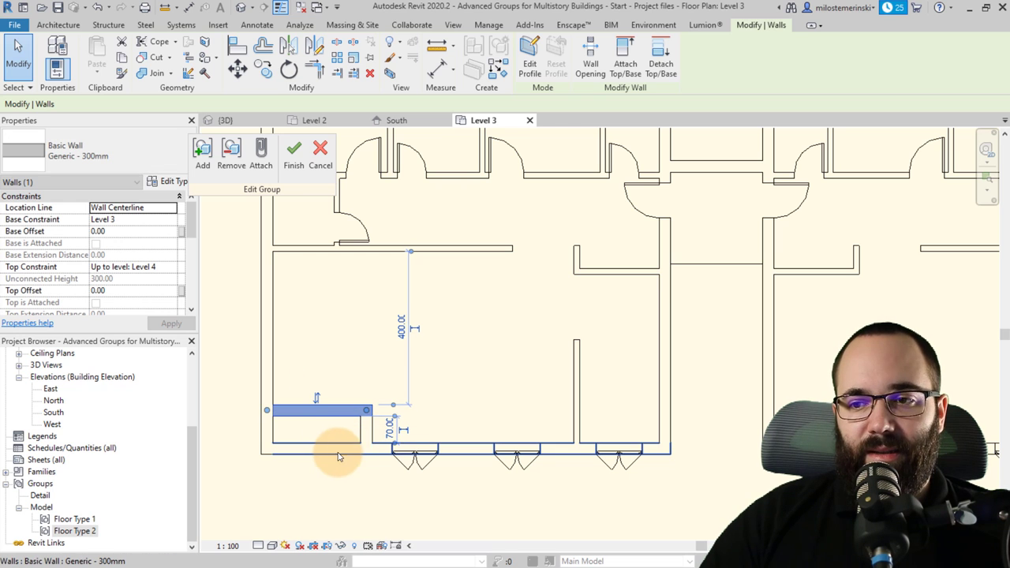
pyautogui.click(322, 325)
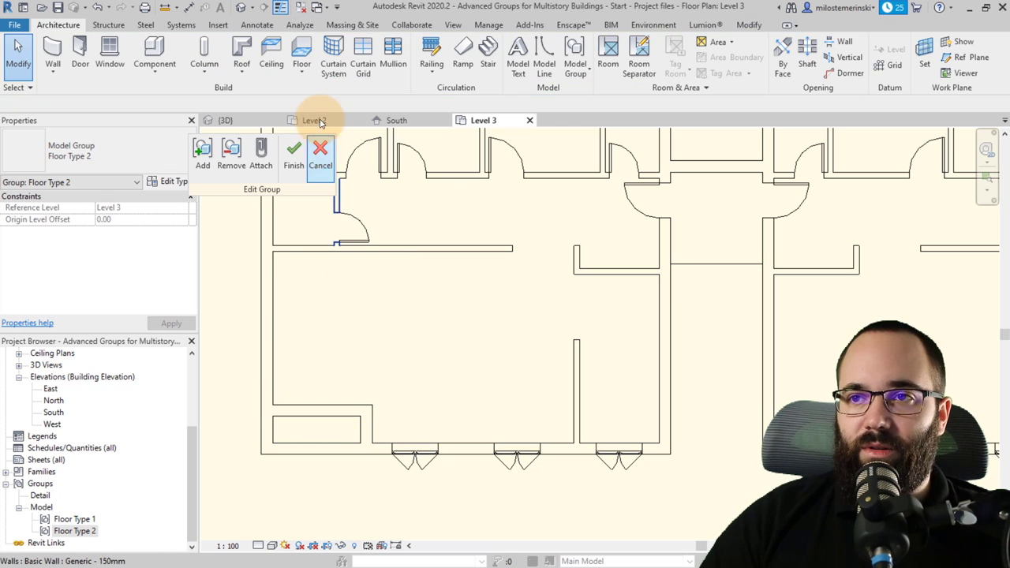
pyautogui.click(748, 26)
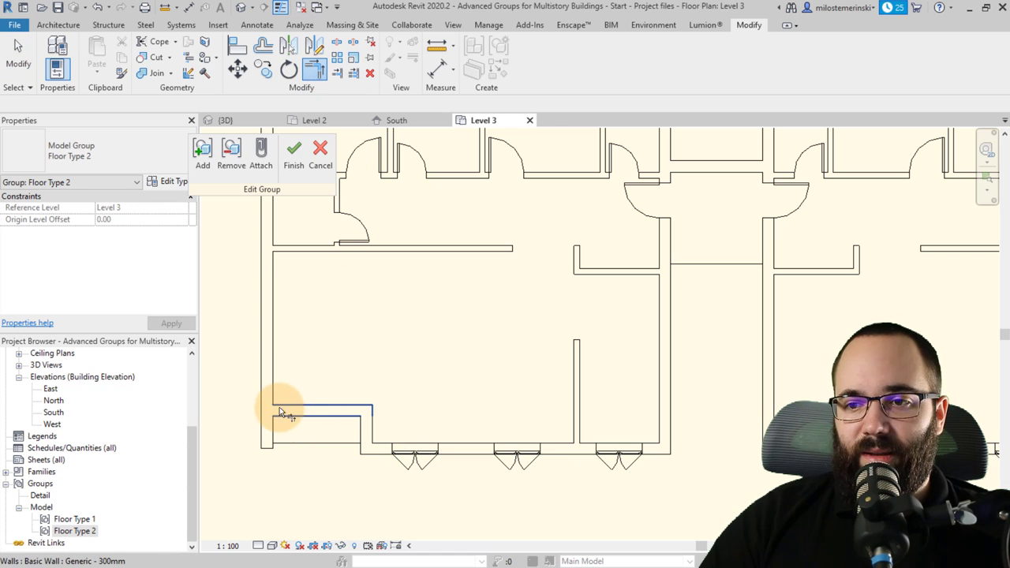
pyautogui.press('Escape')
# - Edit the group floor's boundary and sketch a balcony outline around the south-west recess, extending 90.00 west of the existing edge and 350.00 wide
pyautogui.click(282, 443)
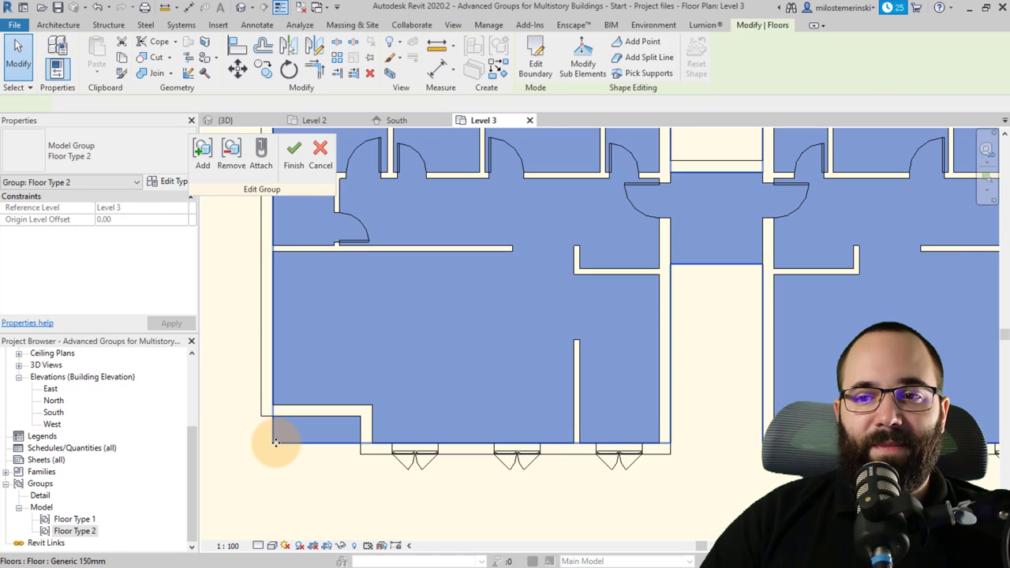
pyautogui.doubleClick(281, 444)
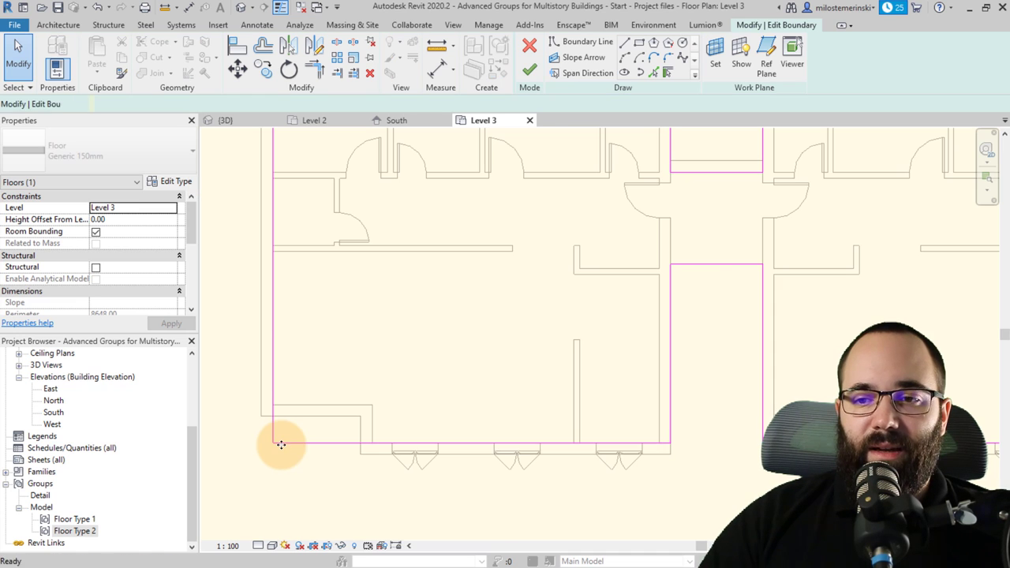
pyautogui.click(274, 436)
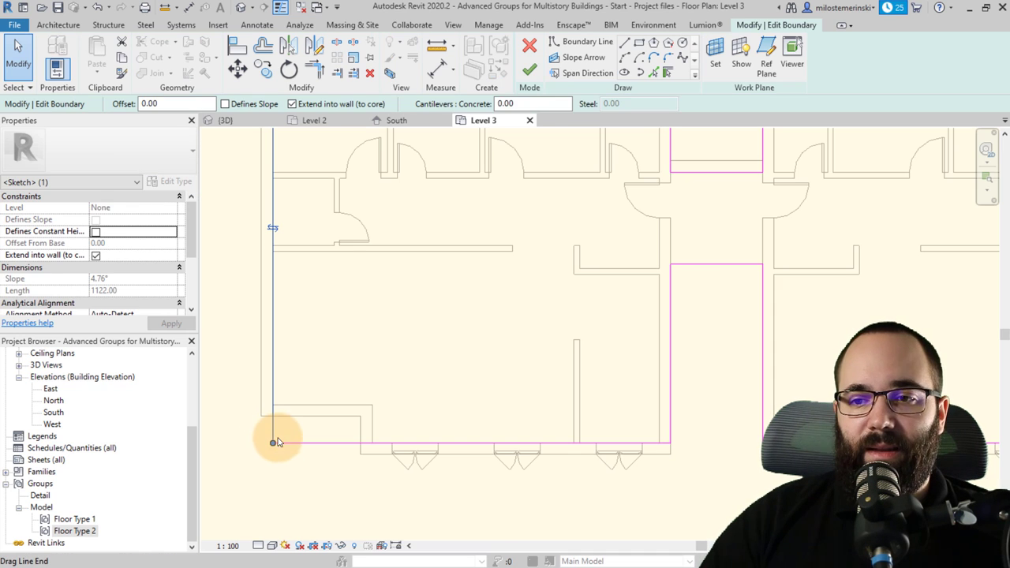
pyautogui.click(625, 42)
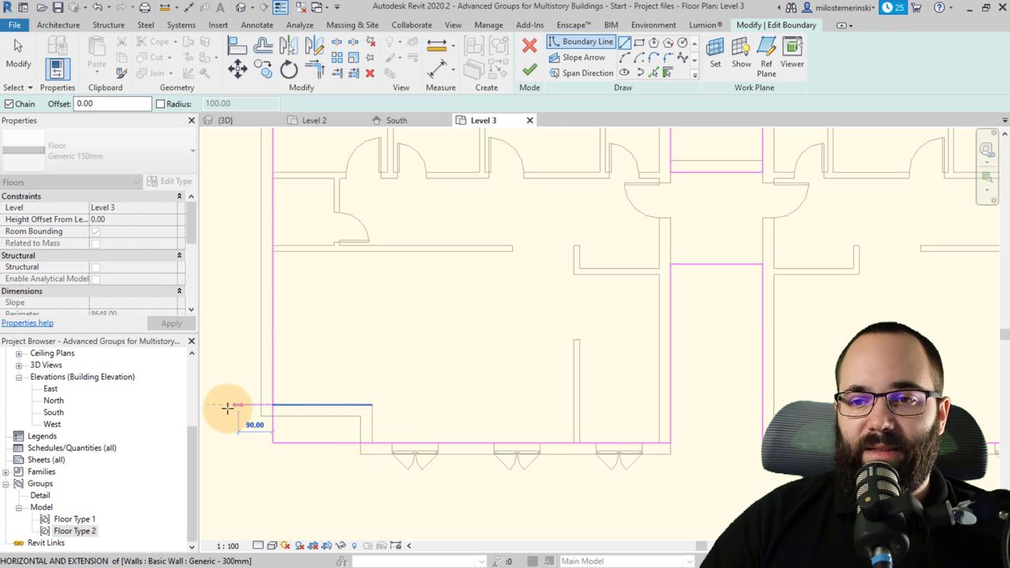
pyautogui.click(238, 406)
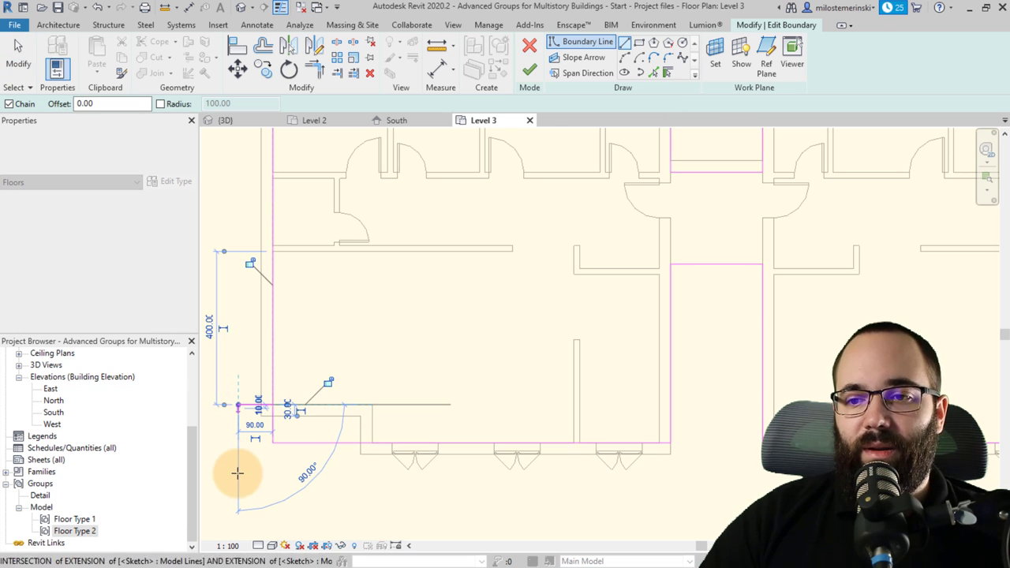
pyautogui.click(238, 487)
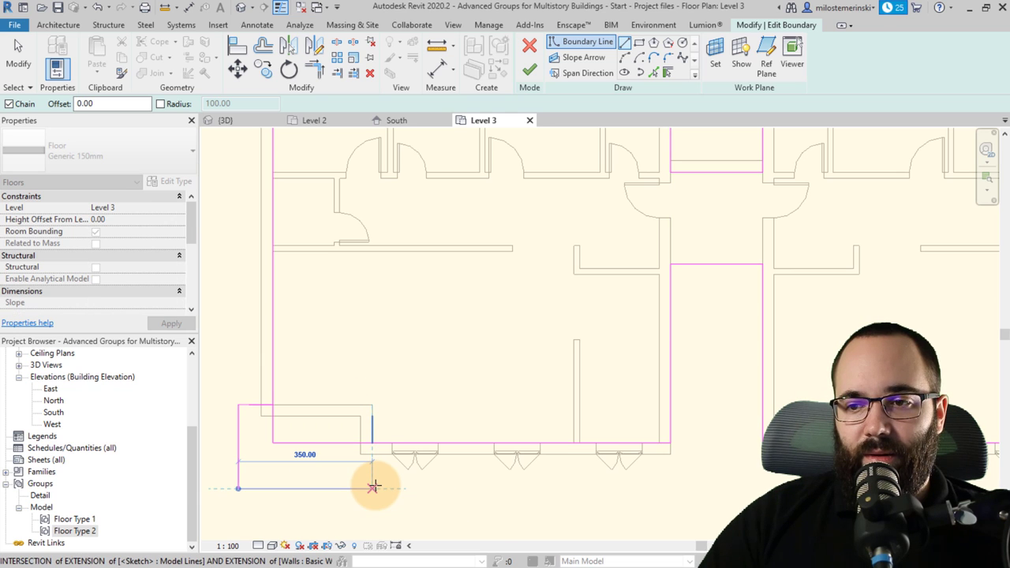
pyautogui.click(373, 487)
pyautogui.click(373, 442)
pyautogui.press('Escape')
pyautogui.press('Escape')
# - Shorten the original south and west floor boundary lines to meet the balcony outline's ends, forming one closed loop
pyautogui.scroll(-2, 315, 388)
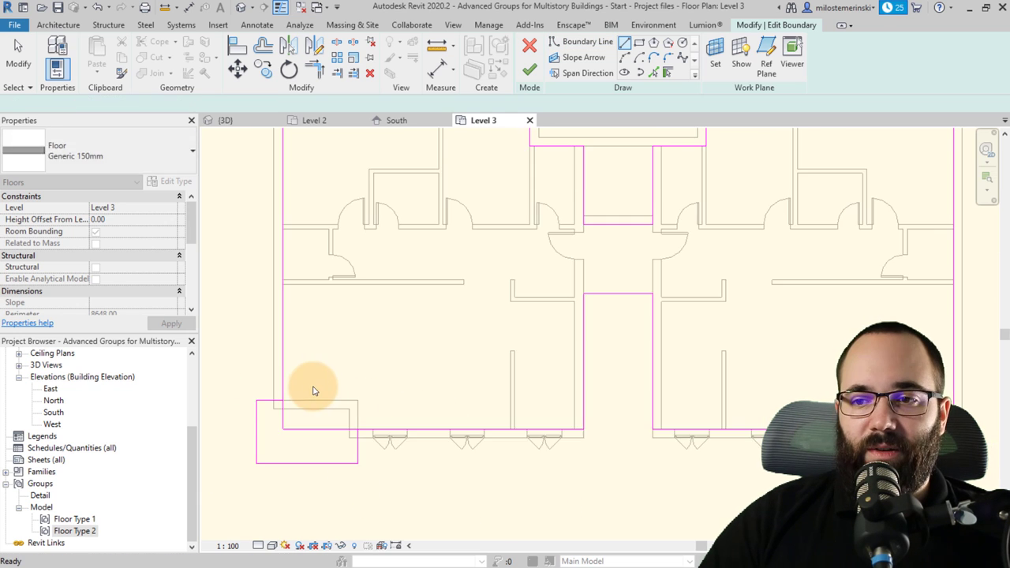
pyautogui.moveTo(316, 387); pyautogui.dragTo(317, 349, button='middle')
pyautogui.scroll(2, 289, 387)
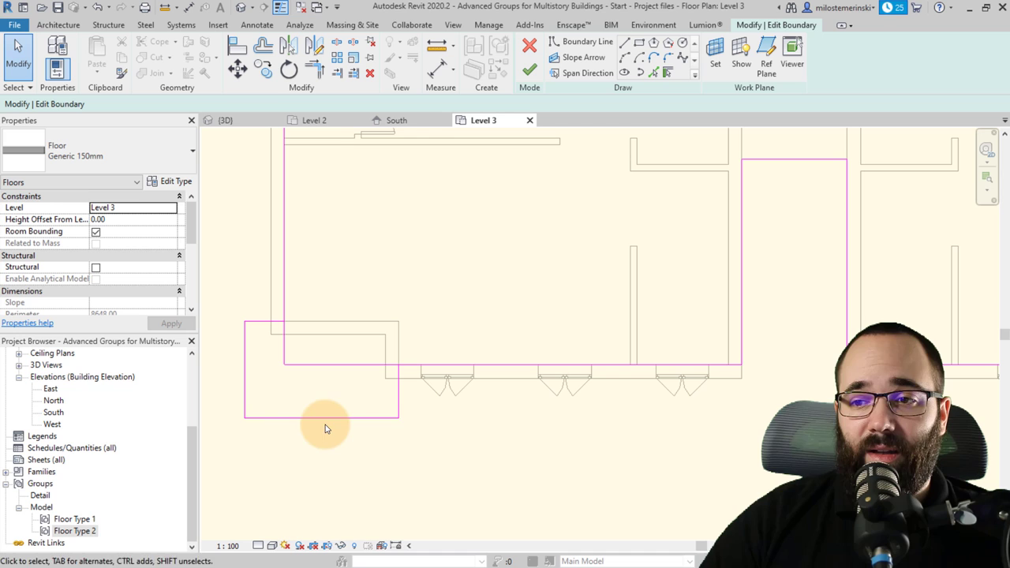
pyautogui.click(333, 365)
pyautogui.moveTo(287, 364); pyautogui.dragTo(399, 365)
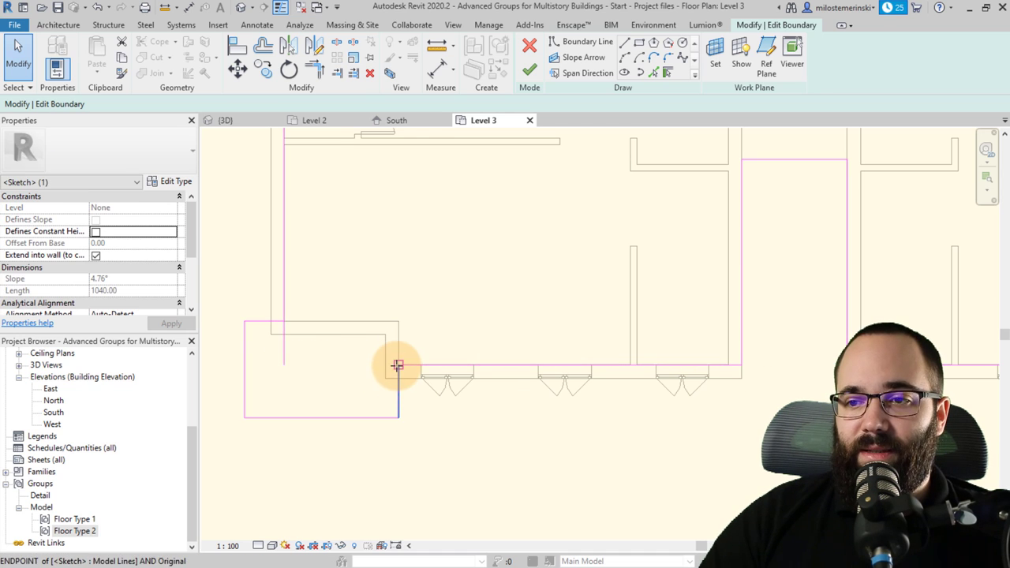
pyautogui.moveTo(284, 362); pyautogui.dragTo(284, 321)
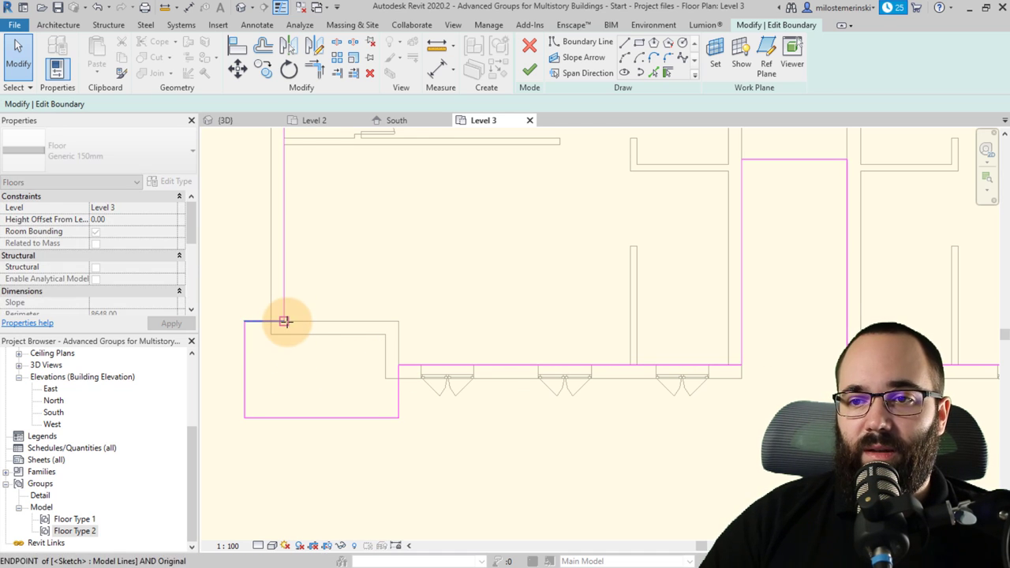
pyautogui.scroll(-2, 286, 322)
pyautogui.scroll(-3, 289, 325)
pyautogui.press('Escape')
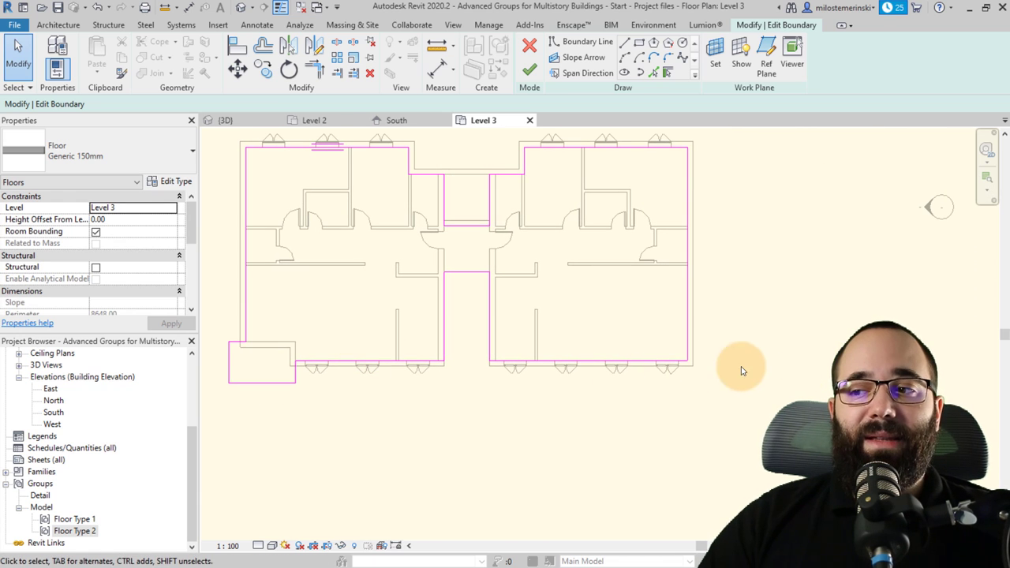
# - Mirror the four balcony outline lines to the south-east corner about a vertical axis through the middle of the central core
pyautogui.moveTo(548, 378); pyautogui.dragTo(564, 379, button='middle')
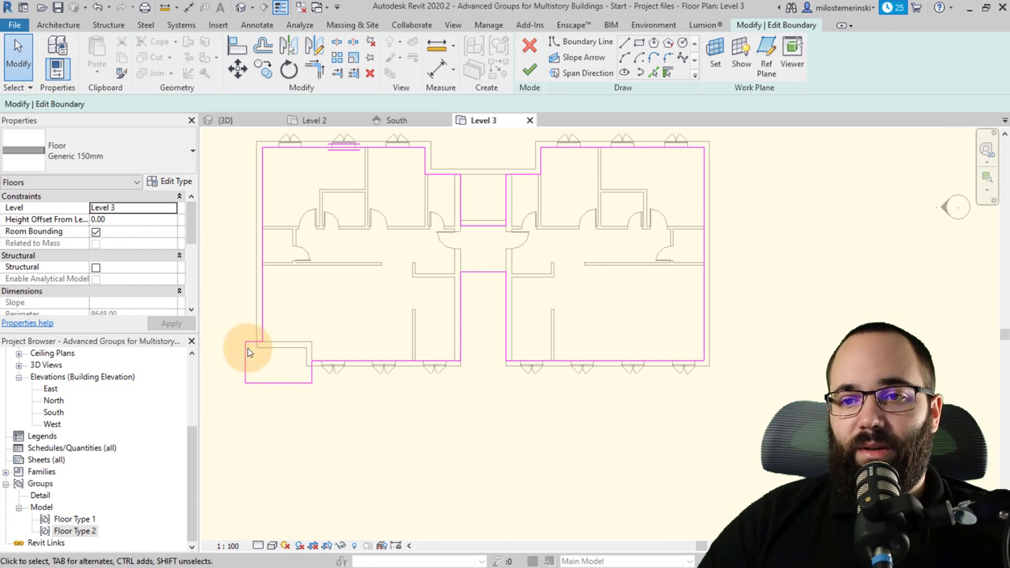
pyautogui.moveTo(219, 324); pyautogui.dragTo(337, 413)
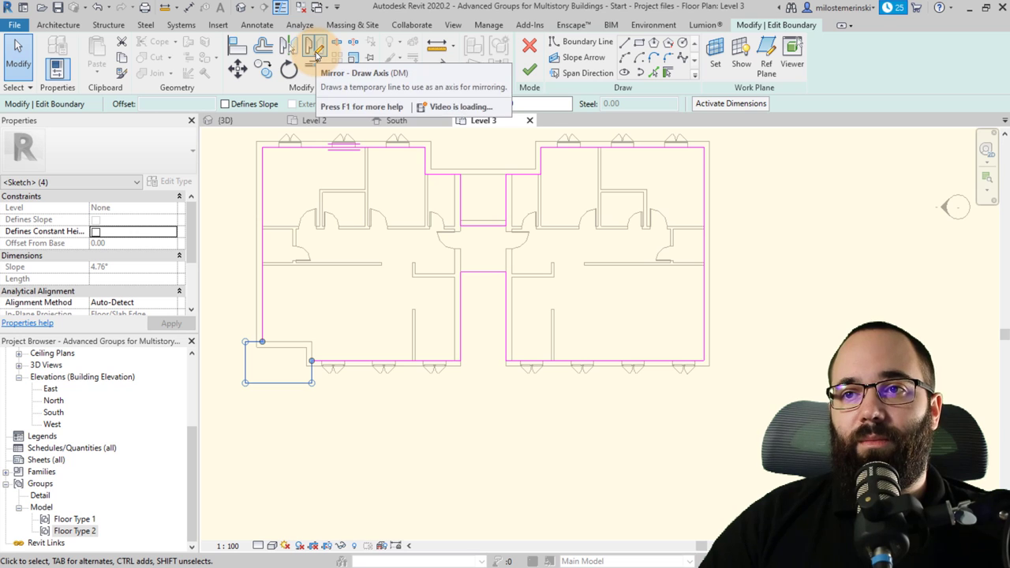
pyautogui.click(317, 54)
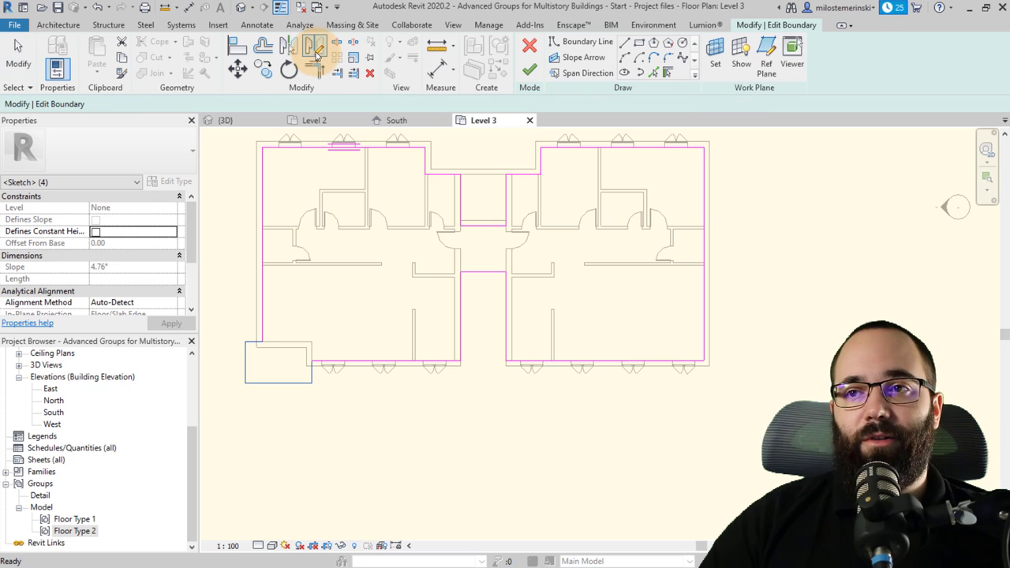
pyautogui.click(486, 255)
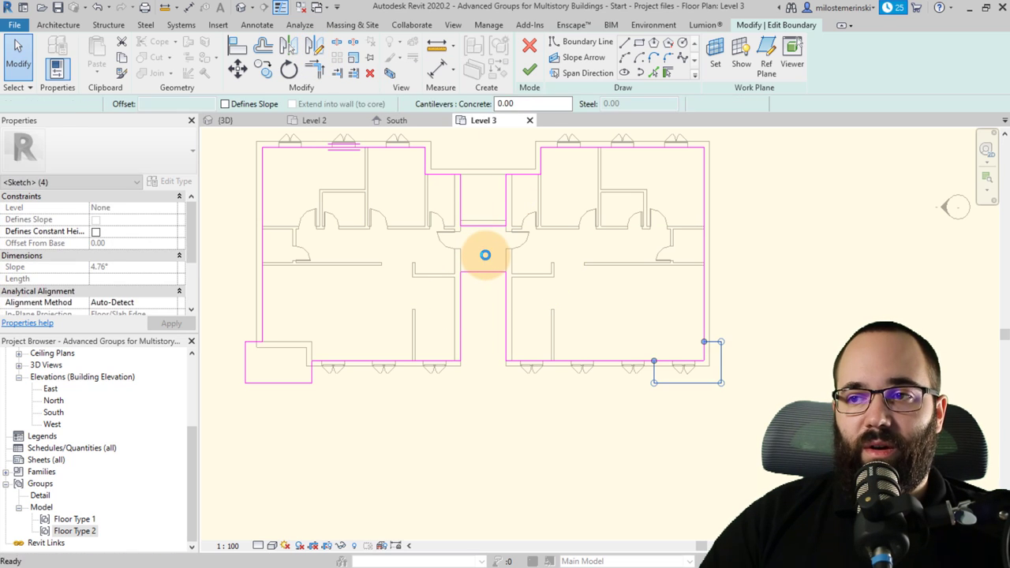
# - Shorten the south and east floor boundary lines to meet the mirrored outline, then finish the boundary without joining the overlapping walls
pyautogui.click(675, 363)
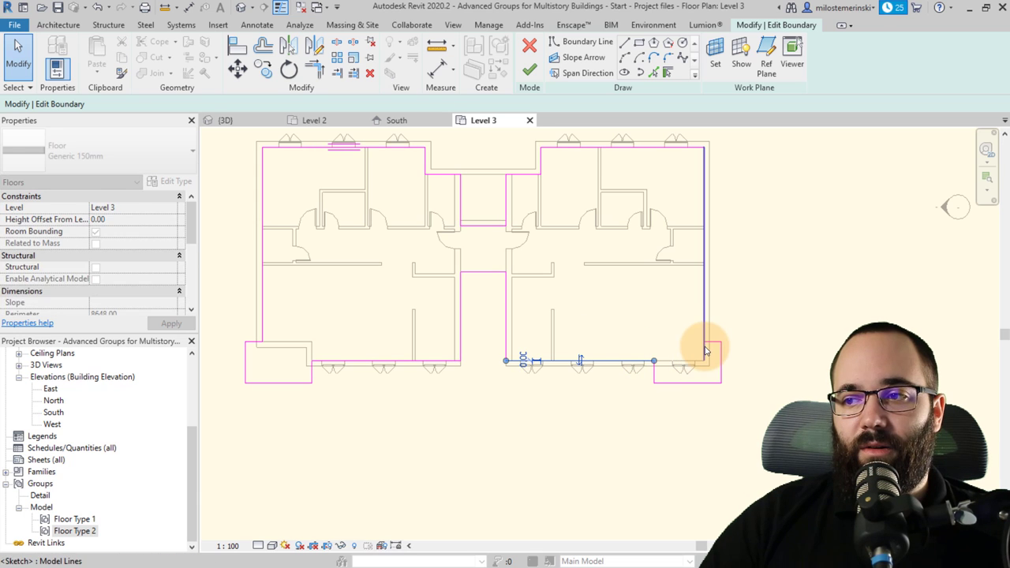
pyautogui.click(705, 347)
pyautogui.click(529, 69)
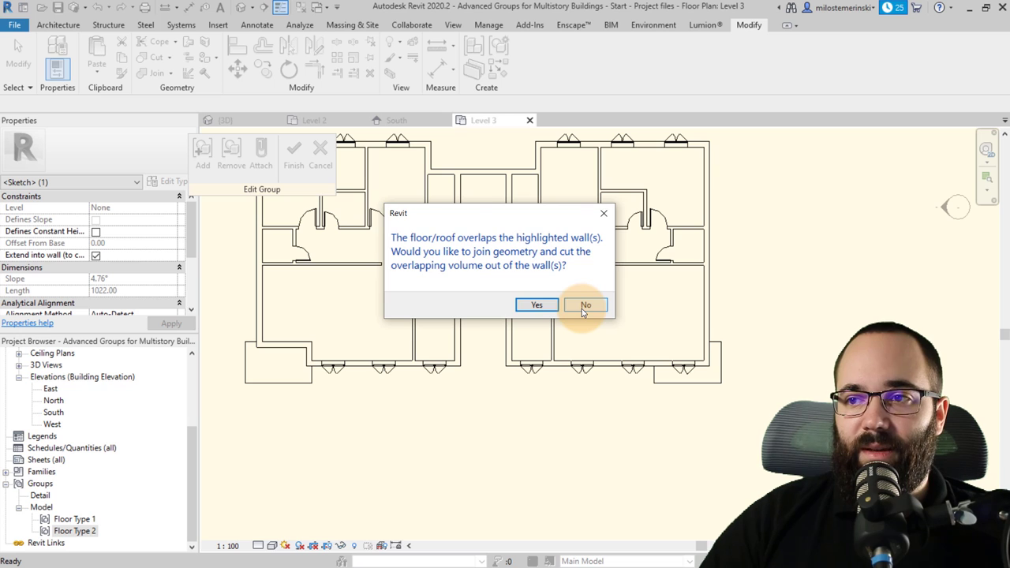
pyautogui.click(585, 306)
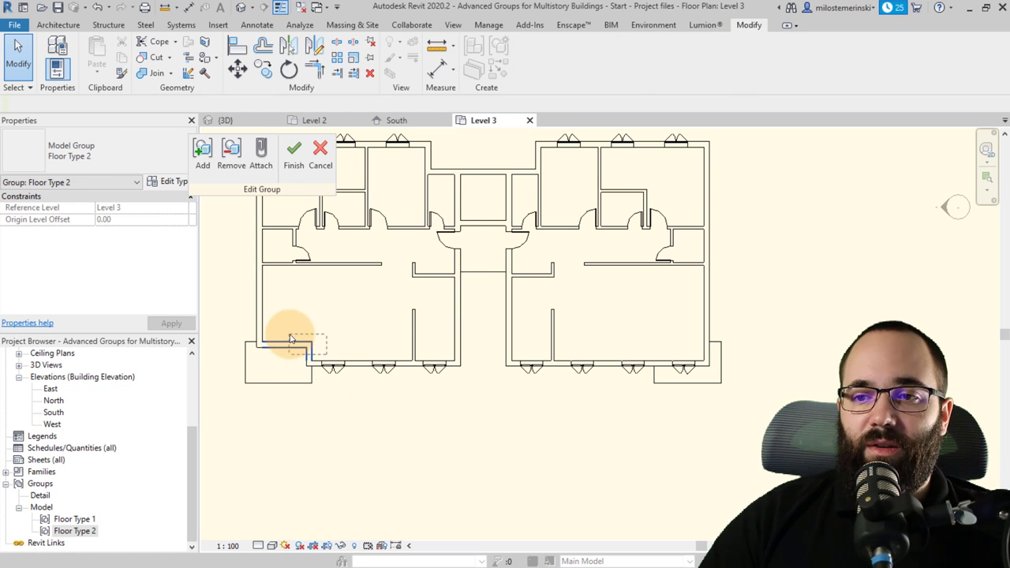
# - Mirror the two south-west recess walls to the south-east corner about a vertical axis through the central core
pyautogui.click(290, 339)
pyautogui.click(314, 49)
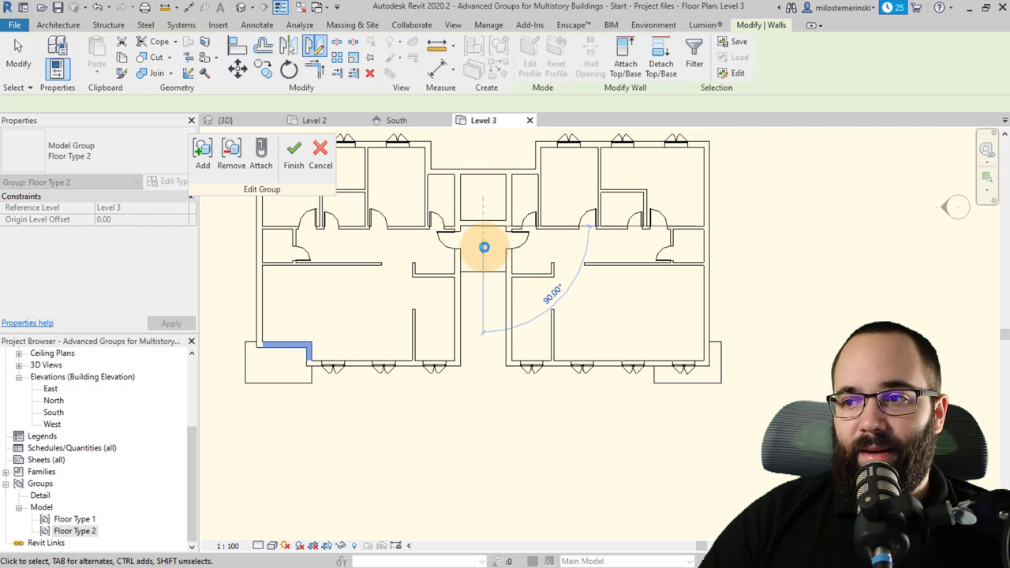
pyautogui.click(484, 247)
pyautogui.press('Escape')
# - Remove the south-east corner window and pull the outer south and east walls back to the mirrored recess walls, opening the corner
pyautogui.scroll(4, 679, 371)
pyautogui.click(680, 377)
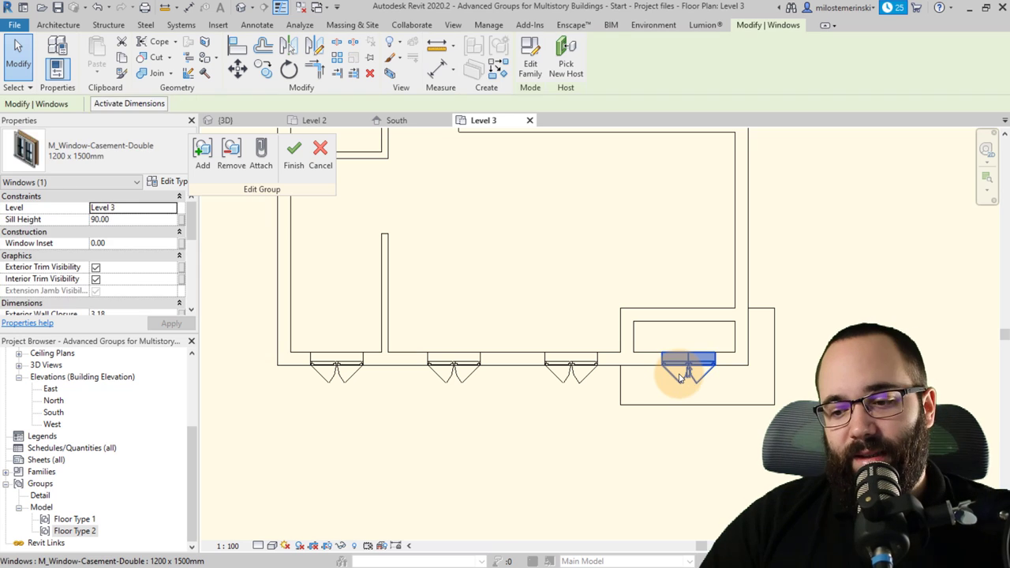
pyautogui.press('Escape')
pyautogui.click(660, 364)
pyautogui.moveTo(744, 355); pyautogui.dragTo(623, 359)
pyautogui.press('Escape')
pyautogui.click(742, 345)
pyautogui.moveTo(741, 356); pyautogui.dragTo(739, 314)
pyautogui.press('Escape')
# - Set up a Storefront curtain wall based on Level 3 with an unconnected top and a height of 250.00
pyautogui.scroll(-5, 663, 339)
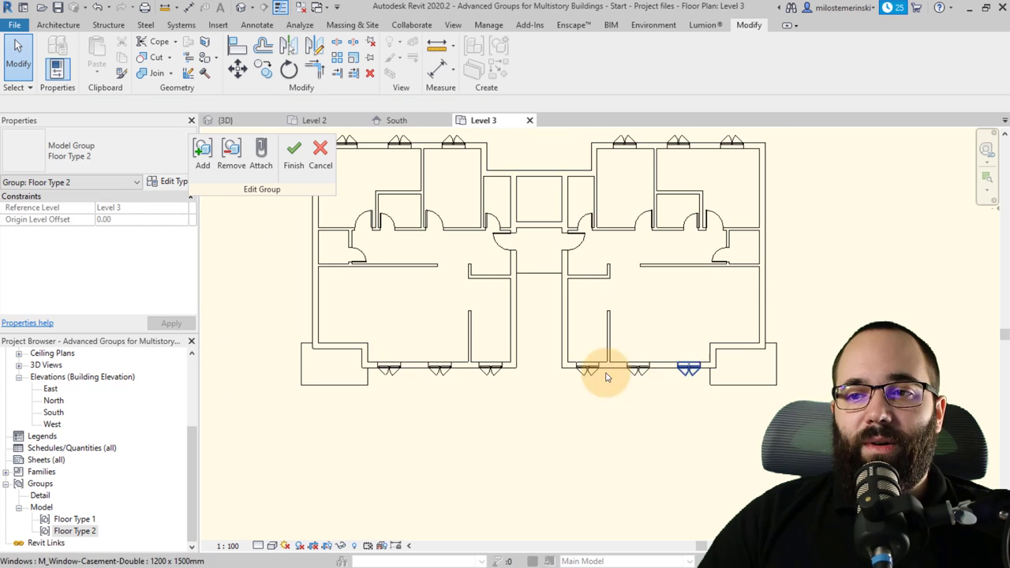
pyautogui.scroll(3, 489, 411)
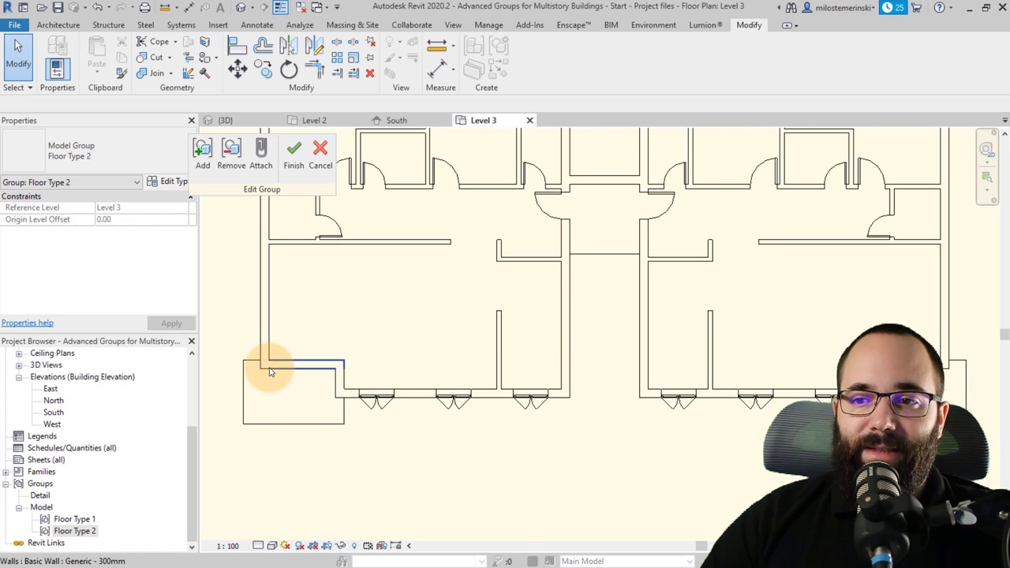
pyautogui.scroll(1, 273, 367)
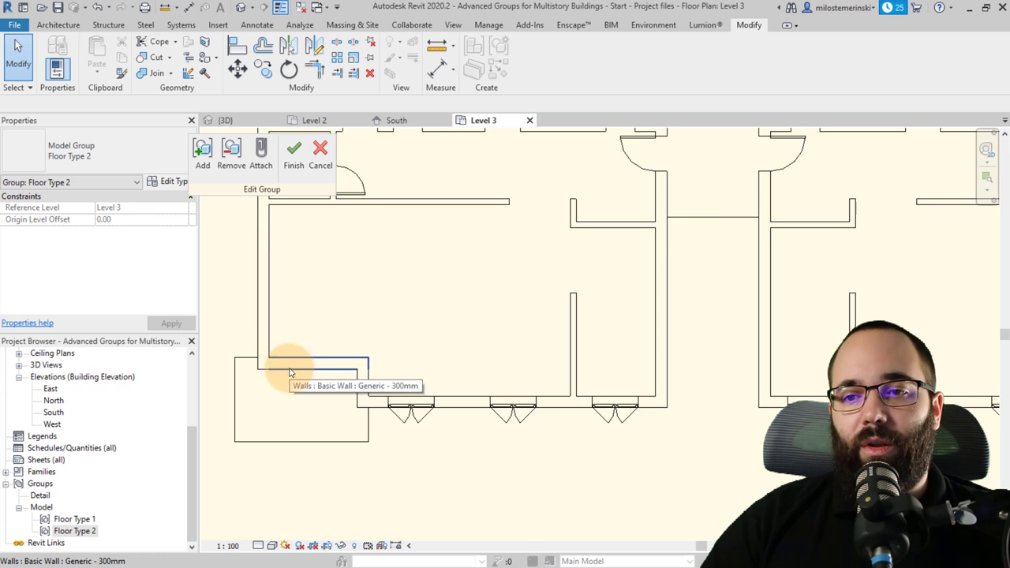
pyautogui.scroll(-2, 304, 387)
pyautogui.moveTo(345, 361)
pyautogui.mouseDown(button='middle')
pyautogui.moveTo(327, 372)
pyautogui.moveTo(348, 371)
pyautogui.moveTo(329, 360)
pyautogui.mouseUp(button='middle')
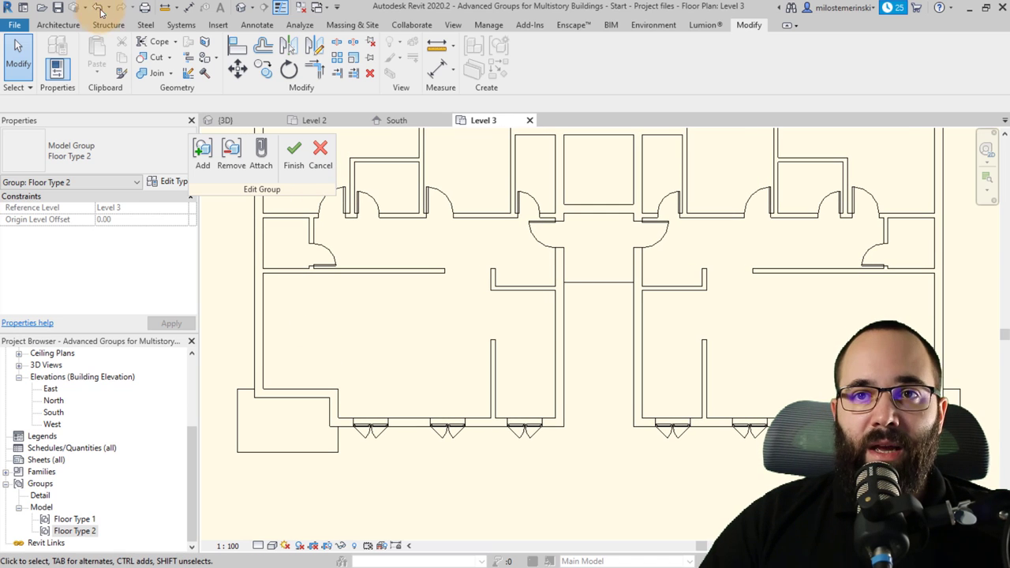
pyautogui.click(60, 25)
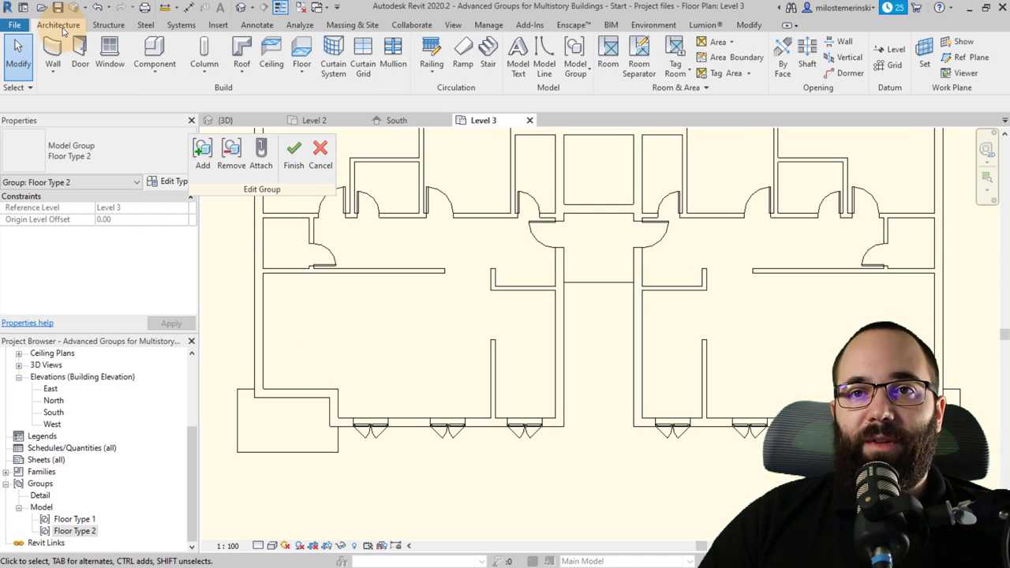
pyautogui.press('w')
pyautogui.press('a')
pyautogui.click(80, 162)
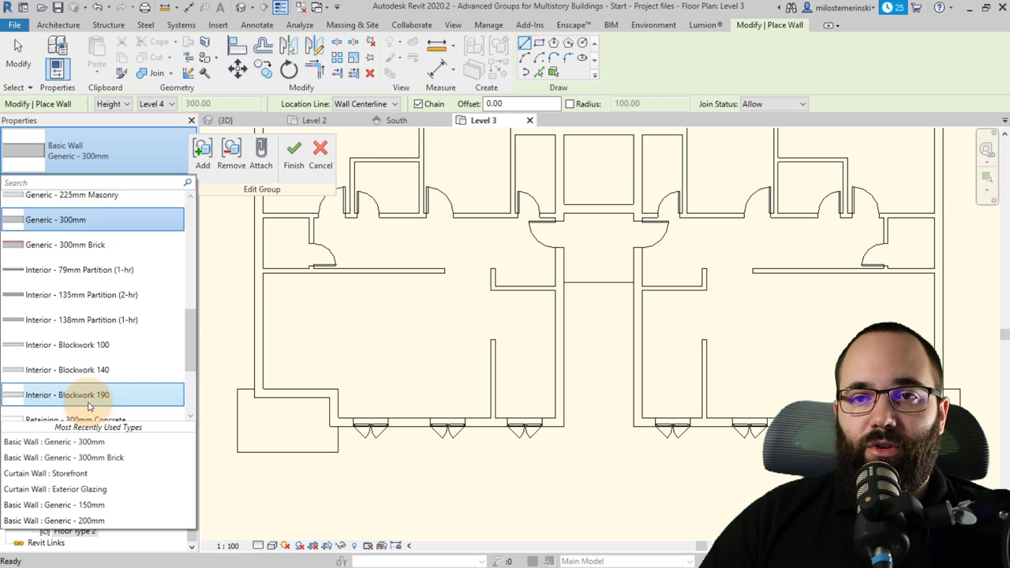
pyautogui.scroll(-2, 89, 407)
pyautogui.click(47, 363)
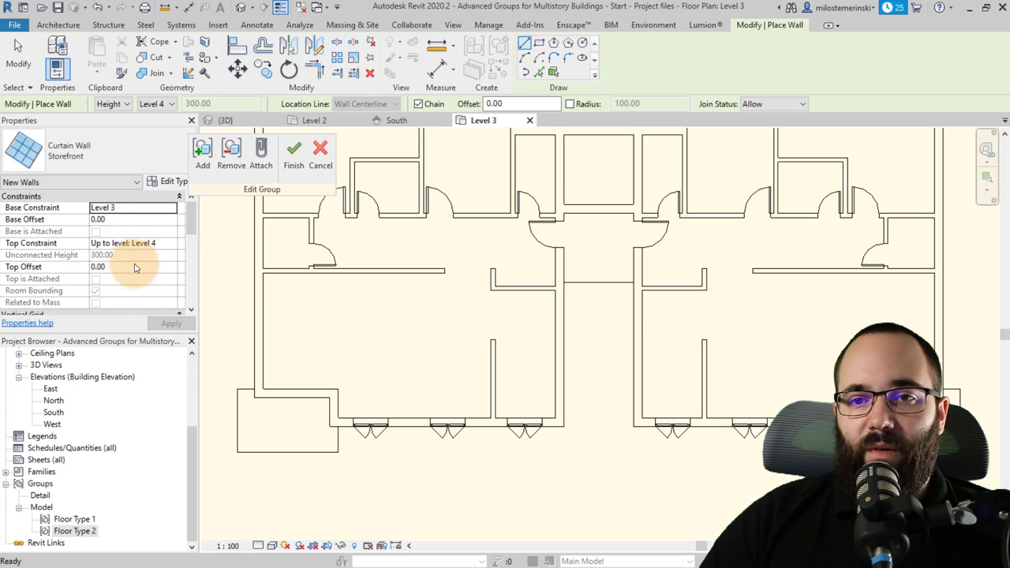
pyautogui.click(170, 249)
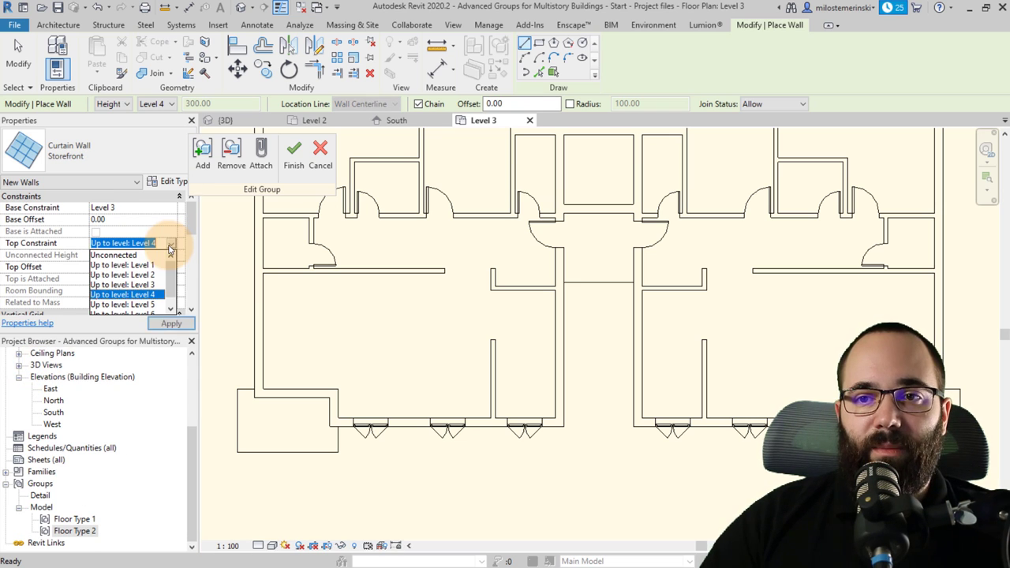
pyautogui.click(152, 257)
pyautogui.click(139, 255)
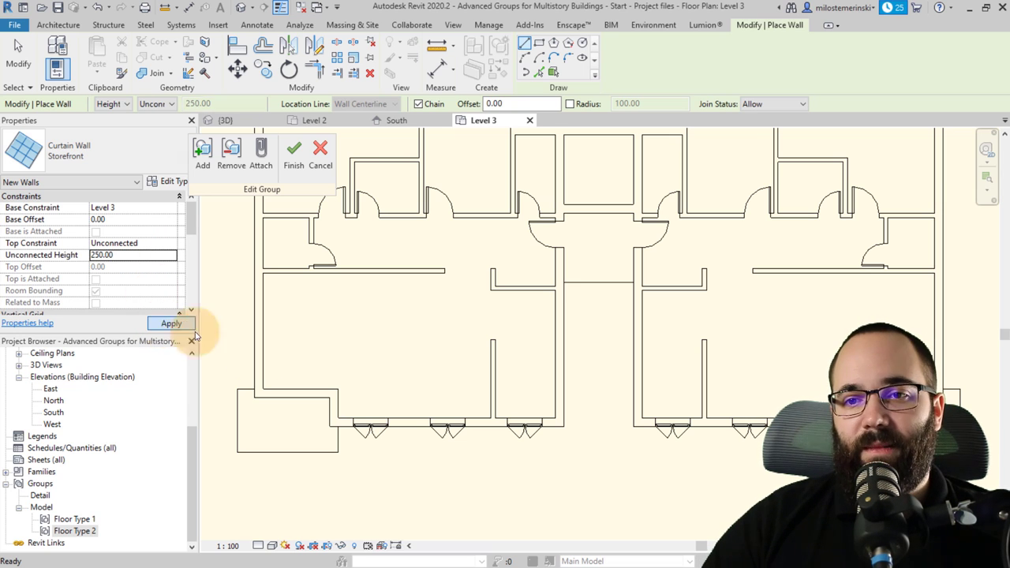
# - Draw a 230.00 long Storefront curtain wall embedded in the horizontal wall of the south-west recess, from inner west wall face to recess corner
pyautogui.scroll(3, 271, 396)
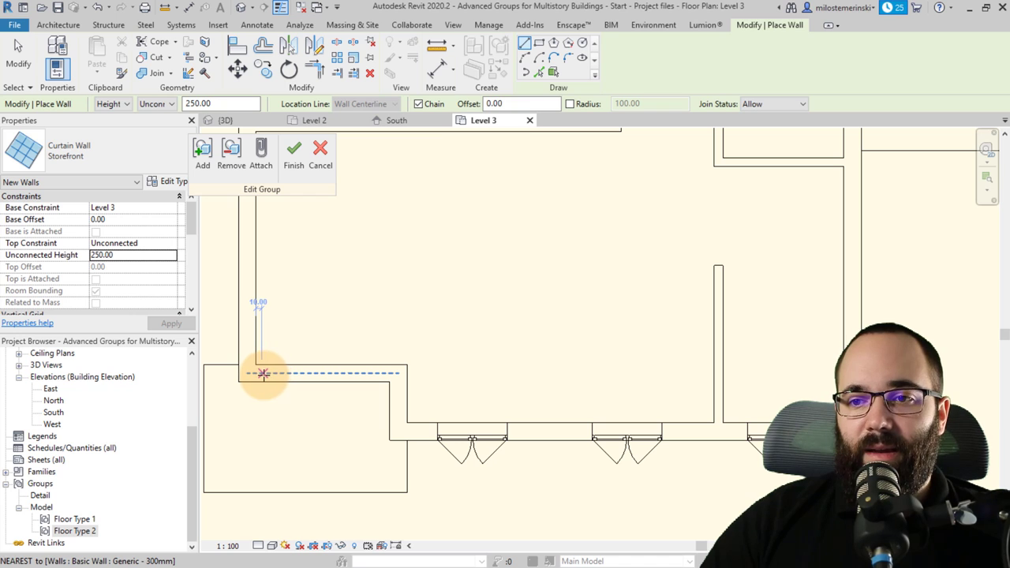
pyautogui.click(257, 374)
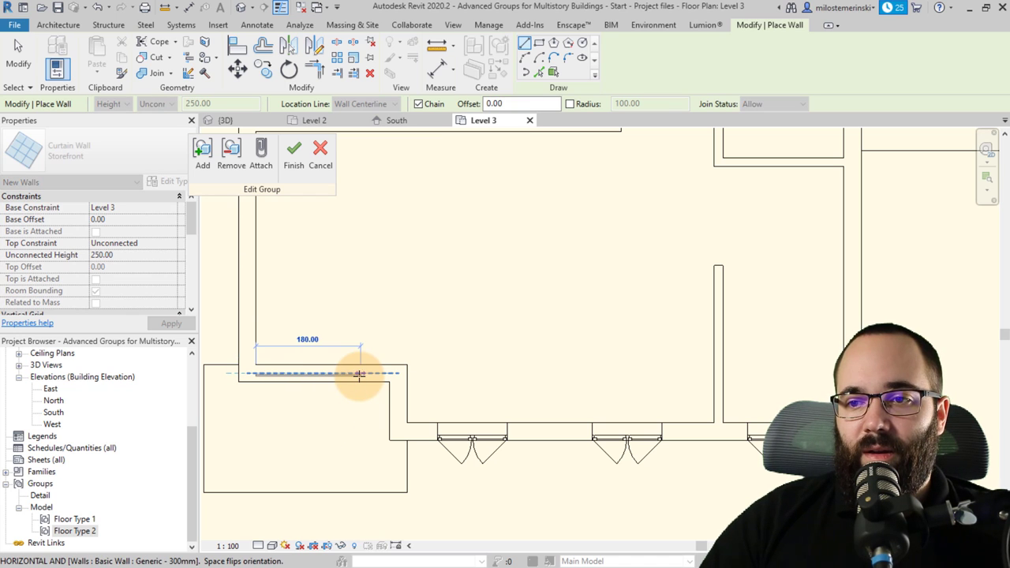
pyautogui.click(388, 374)
pyautogui.press('Escape')
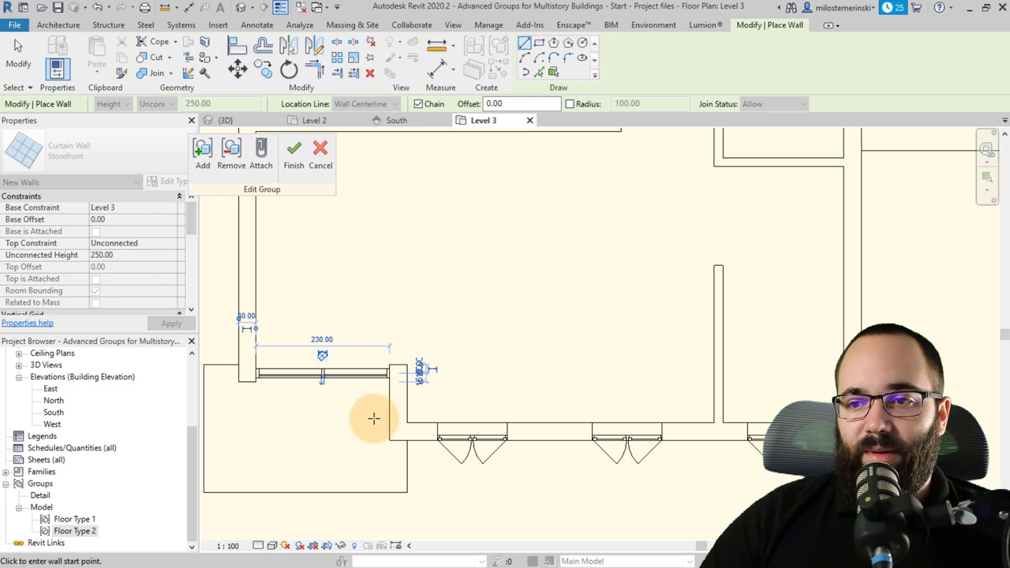
# - Draw a matching 230.00 long Storefront curtain wall in the horizontal wall of the south-east recess
pyautogui.scroll(-2, 252, 414)
pyautogui.scroll(-3, 444, 435)
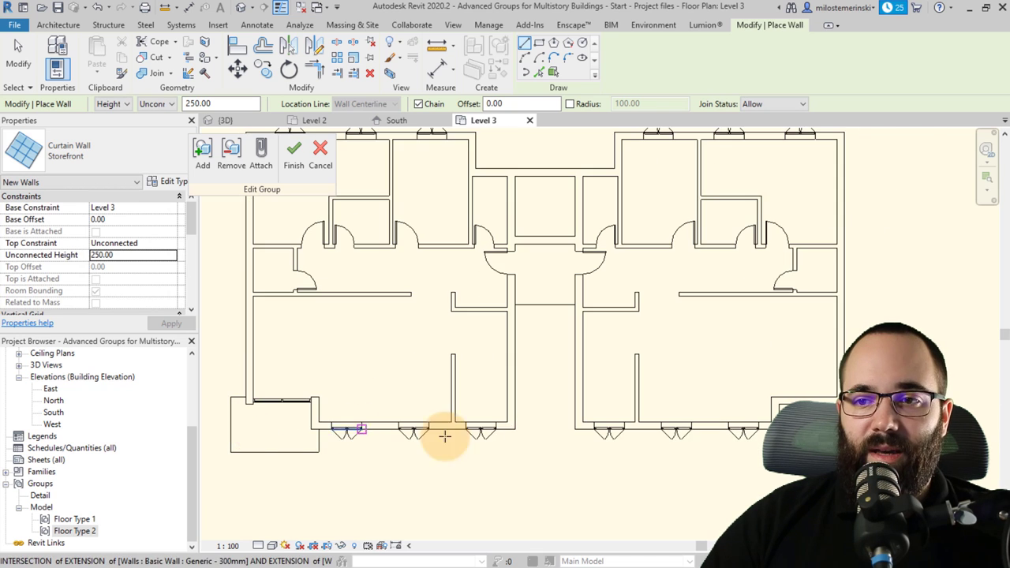
pyautogui.scroll(5, 395, 387)
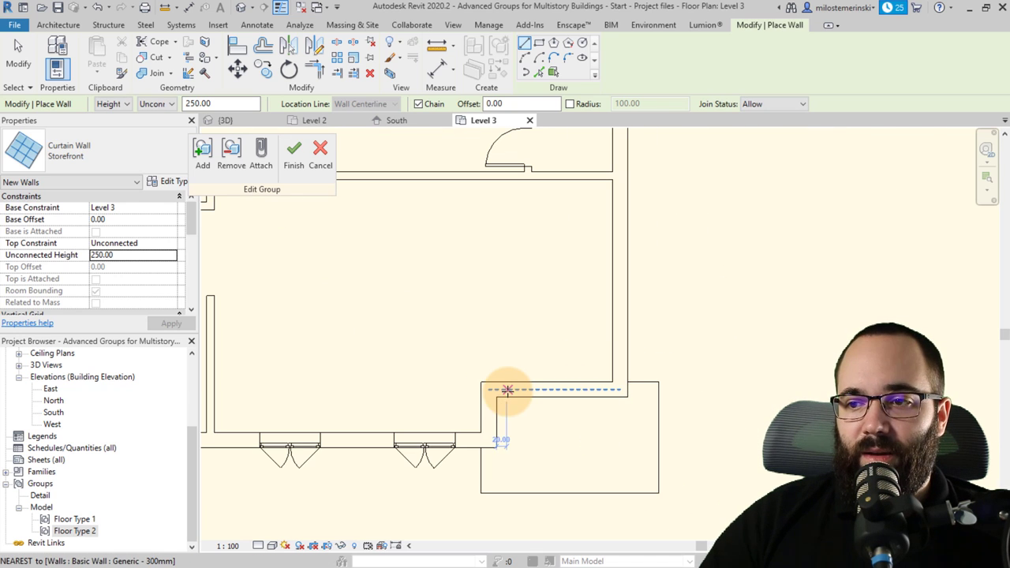
pyautogui.click(612, 389)
pyautogui.press('Escape')
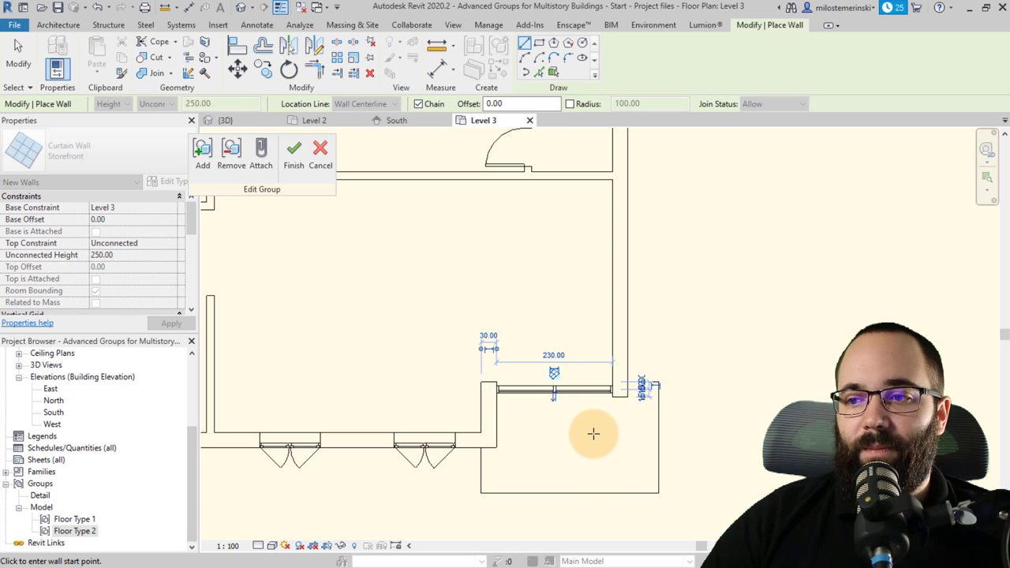
pyautogui.press('Escape')
# - Sketch a Glass Panel - Bottom Fill railing path just inside the south-west balcony's outer edges, from the west wall around to the south wall
pyautogui.scroll(-5, 415, 408)
pyautogui.scroll(5, 377, 371)
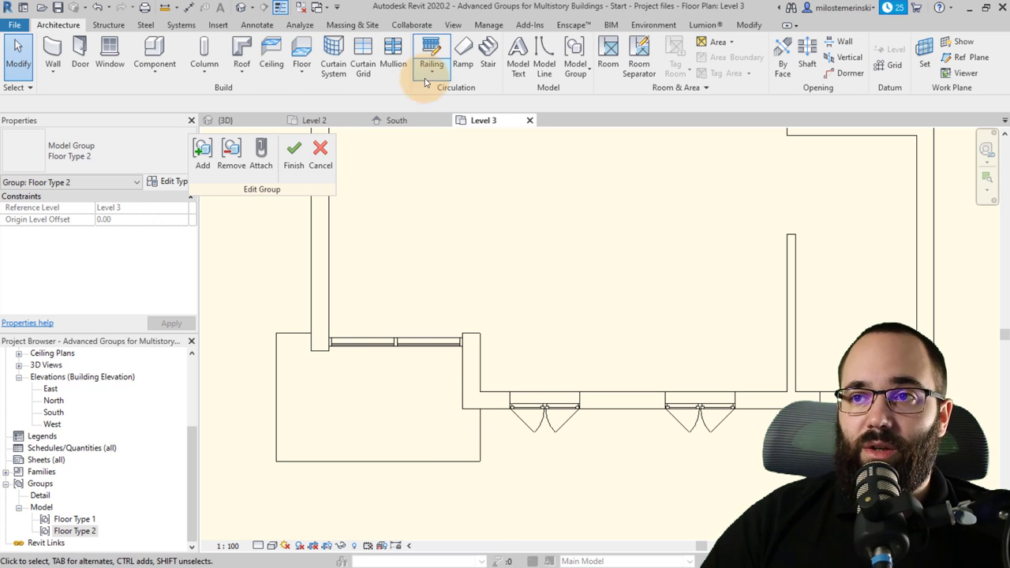
pyautogui.click(430, 53)
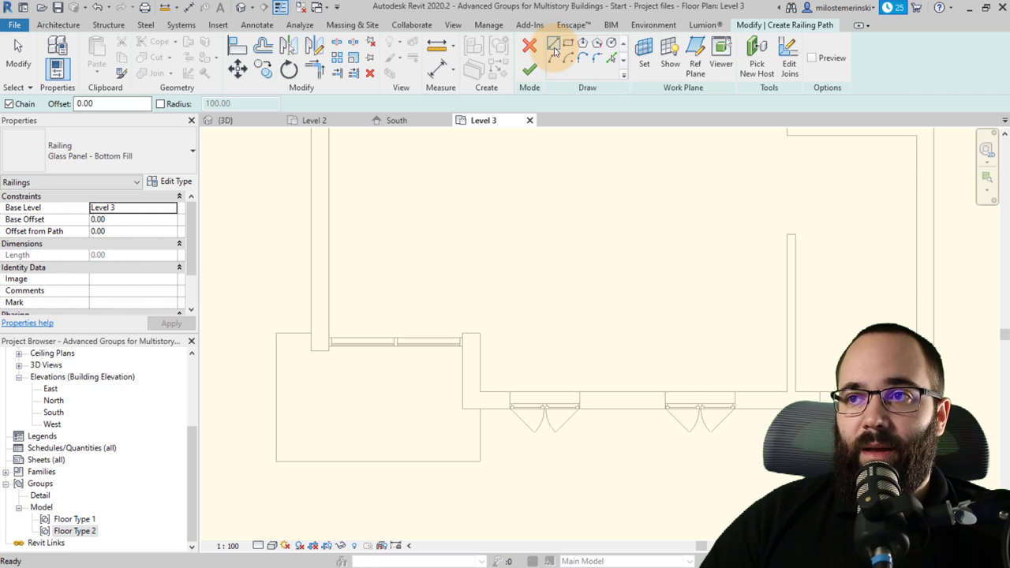
pyautogui.scroll(2, 302, 328)
pyautogui.click(314, 342)
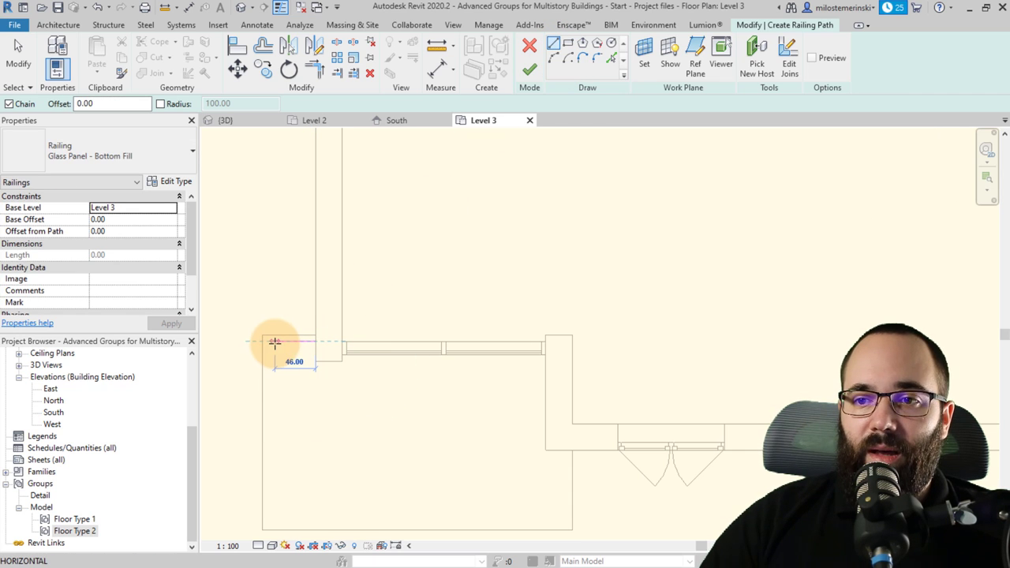
pyautogui.click(269, 342)
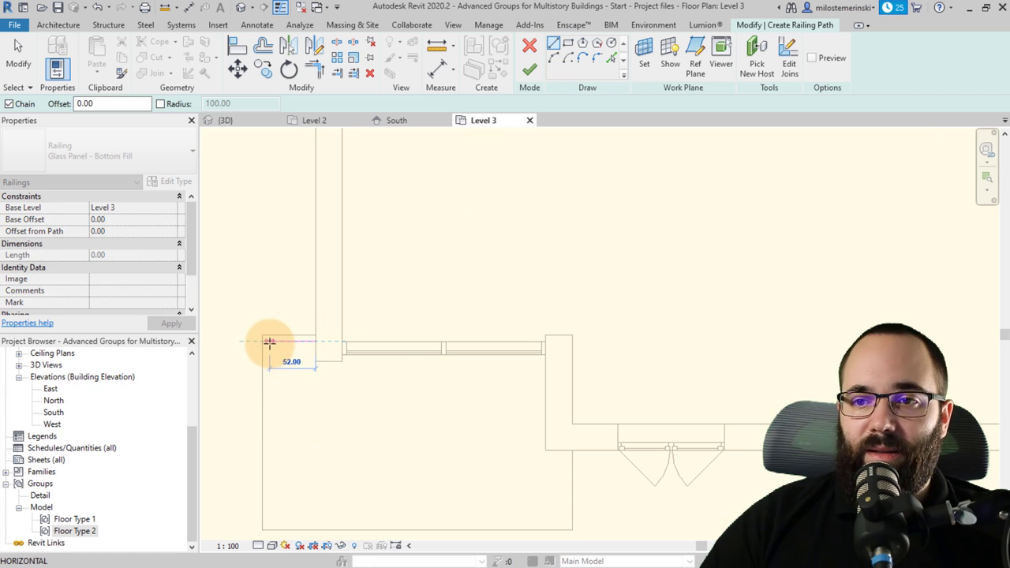
pyautogui.click(270, 525)
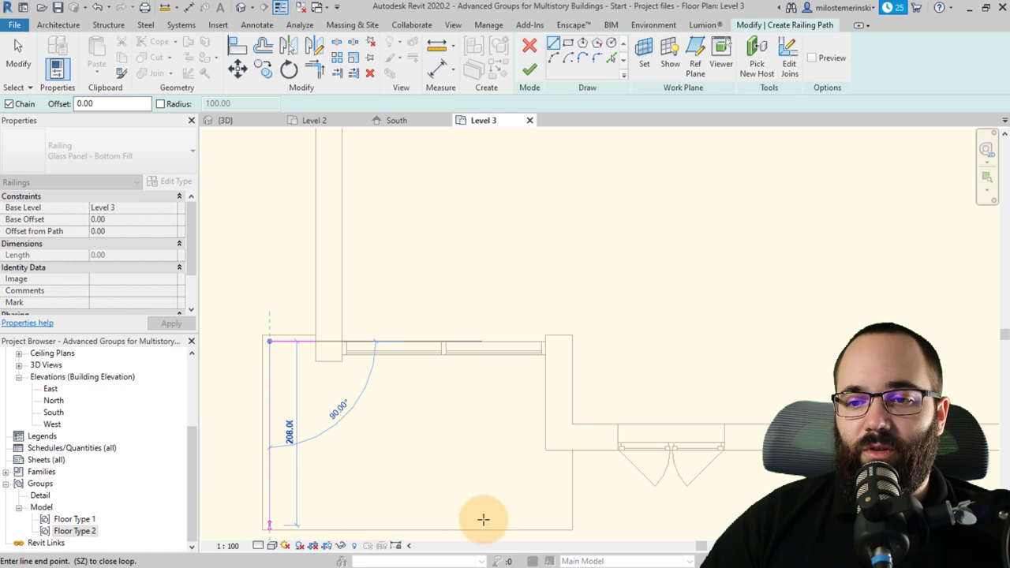
pyautogui.click(568, 525)
pyautogui.press('s')
pyautogui.press('z')
pyautogui.scroll(-4, 272, 347)
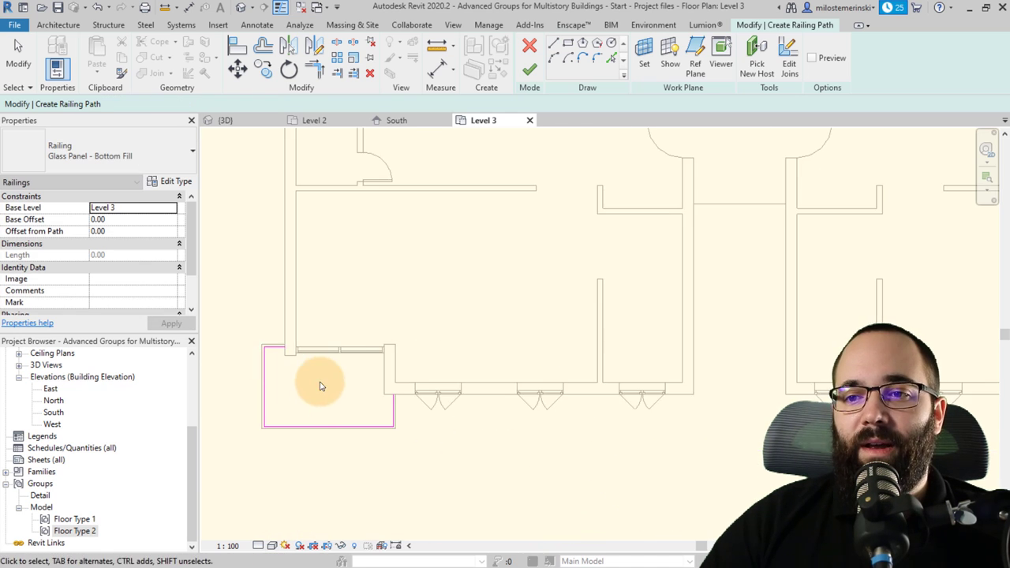
# - Try to mirror the railing path lines to the south-east balcony within the same railing sketch
pyautogui.scroll(-4, 319, 386)
pyautogui.moveTo(221, 333); pyautogui.dragTo(345, 448)
pyautogui.click(313, 45)
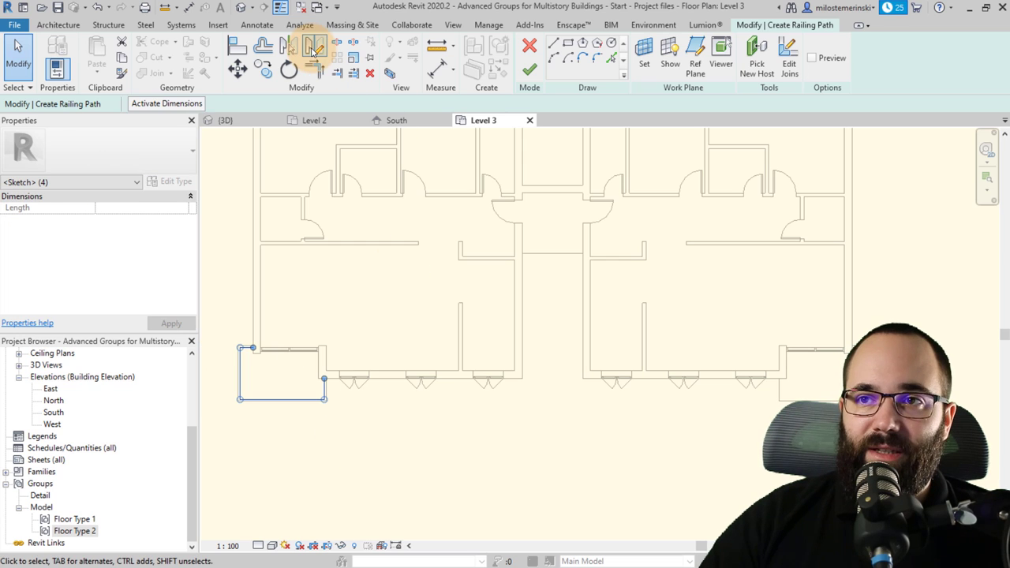
pyautogui.click(548, 194)
pyautogui.click(552, 233)
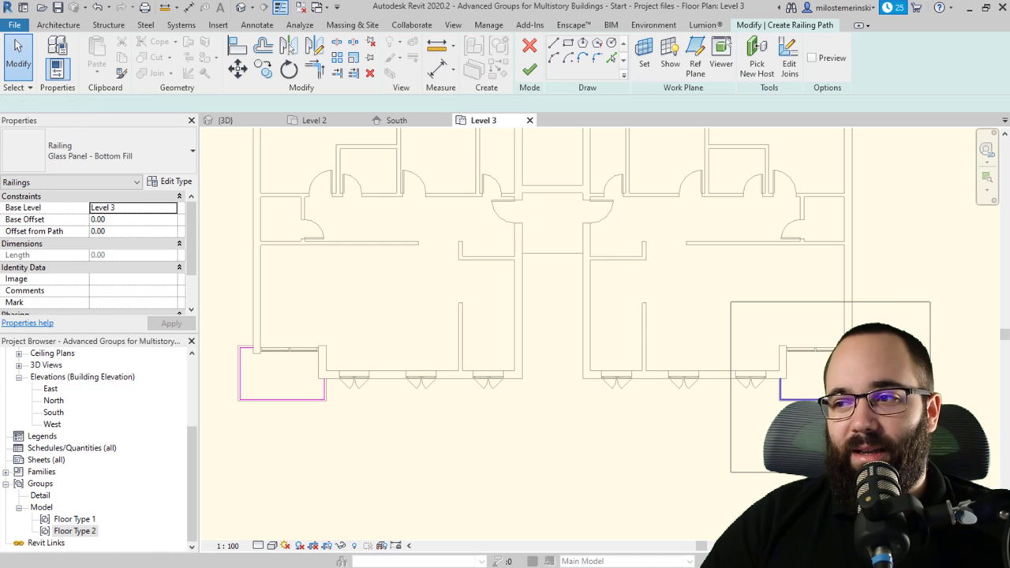
# - Finish the south-west balcony railing and mirror a copy to the south-east balcony about a vertical axis through the central core
pyautogui.click(525, 77)
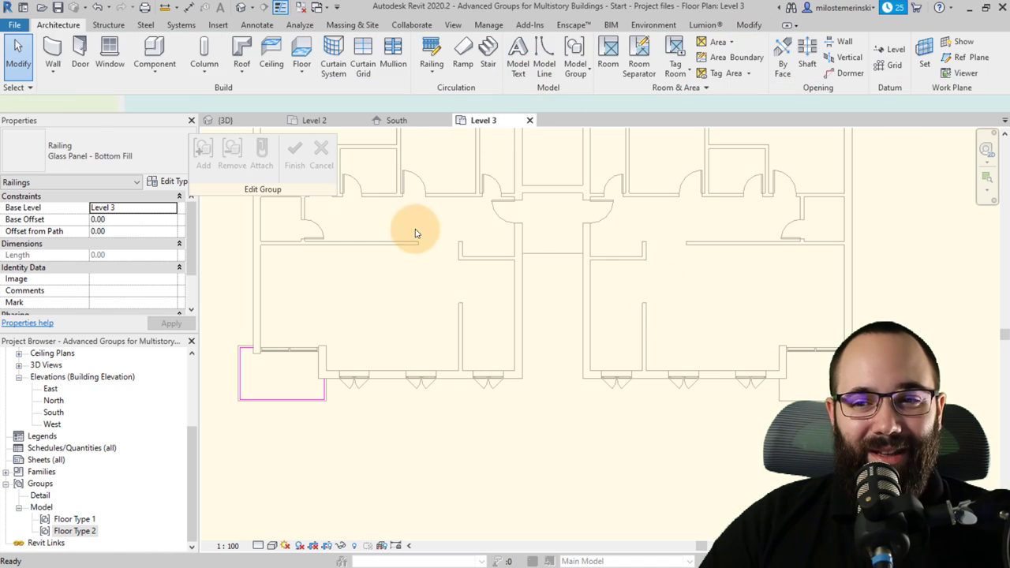
pyautogui.click(241, 373)
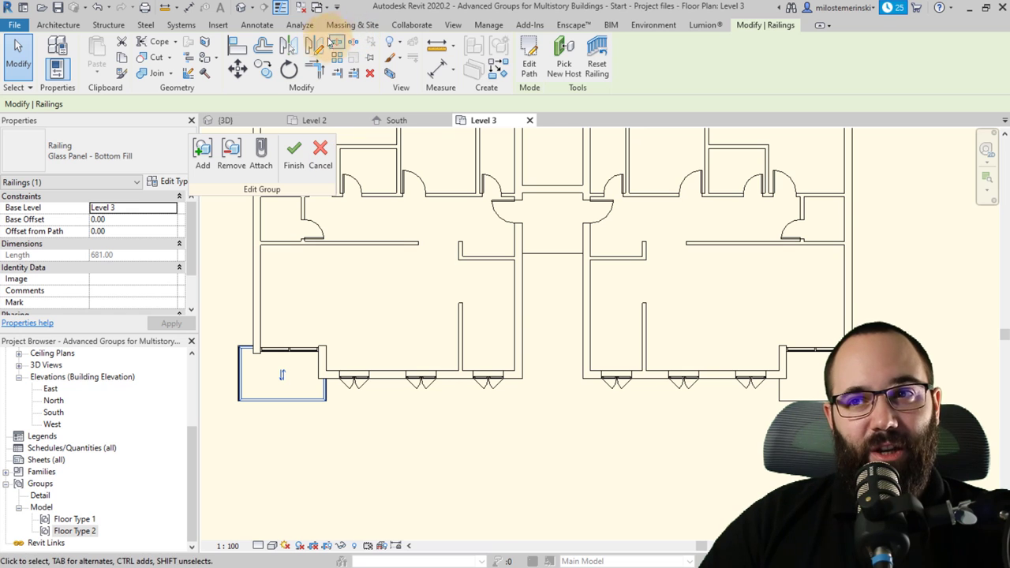
pyautogui.click(319, 47)
pyautogui.click(552, 193)
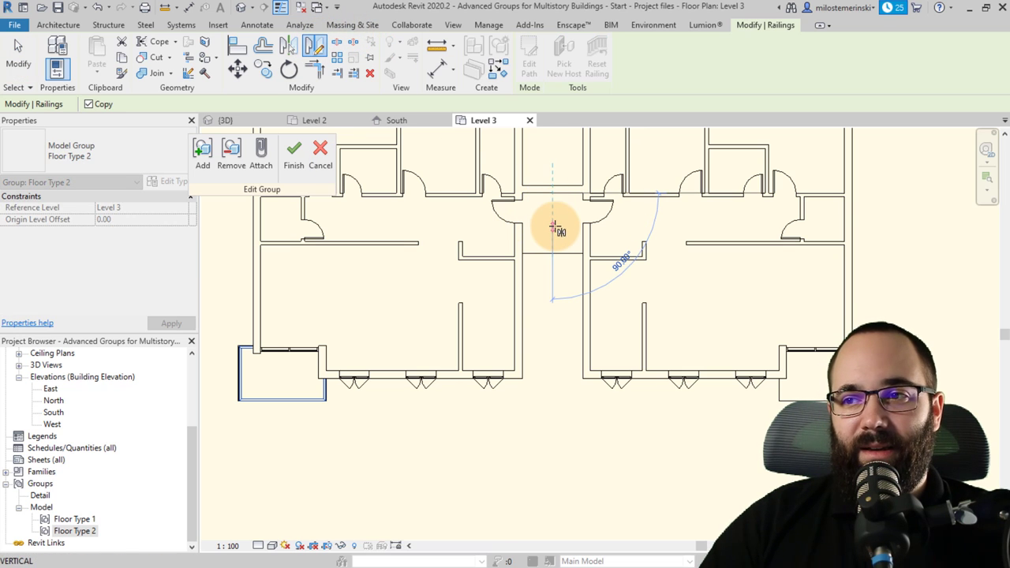
pyautogui.click(555, 226)
pyautogui.click(542, 402)
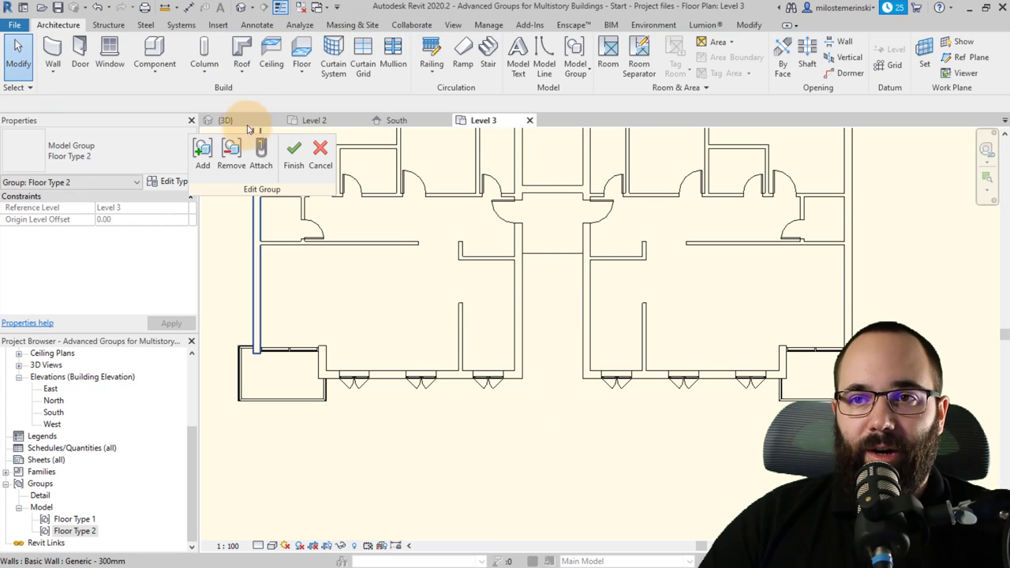
# - Inspect both corner balconies in the 3D view and finish editing the Floor Type 2 group
pyautogui.click(224, 120)
pyautogui.scroll(-5, 534, 442)
pyautogui.keyDown('shift'); pyautogui.moveTo(535, 442); pyautogui.dragTo(474, 406, button='middle'); pyautogui.keyUp('shift')
pyautogui.scroll(4, 399, 394)
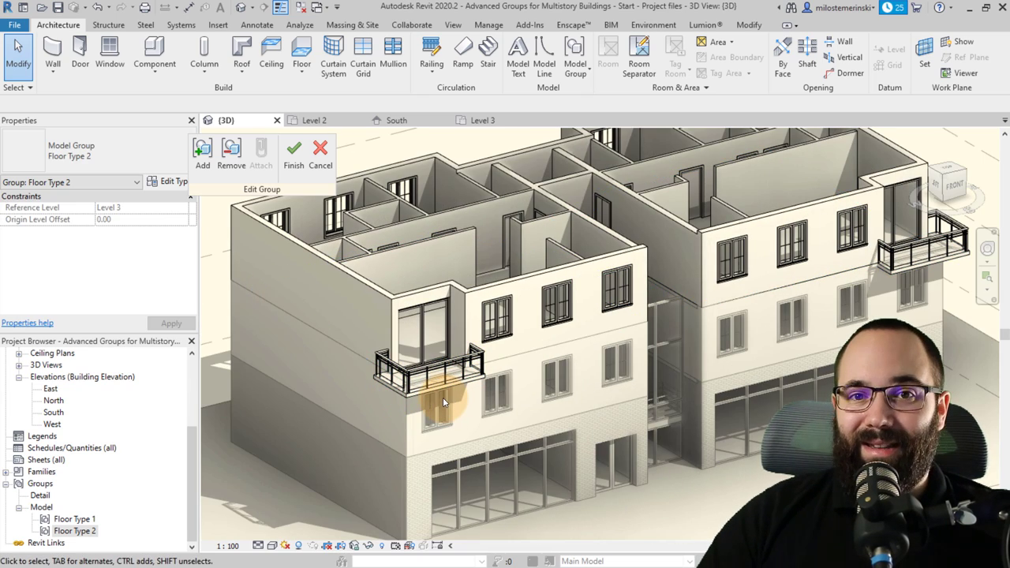
pyautogui.scroll(-2, 442, 397)
pyautogui.scroll(-2, 312, 365)
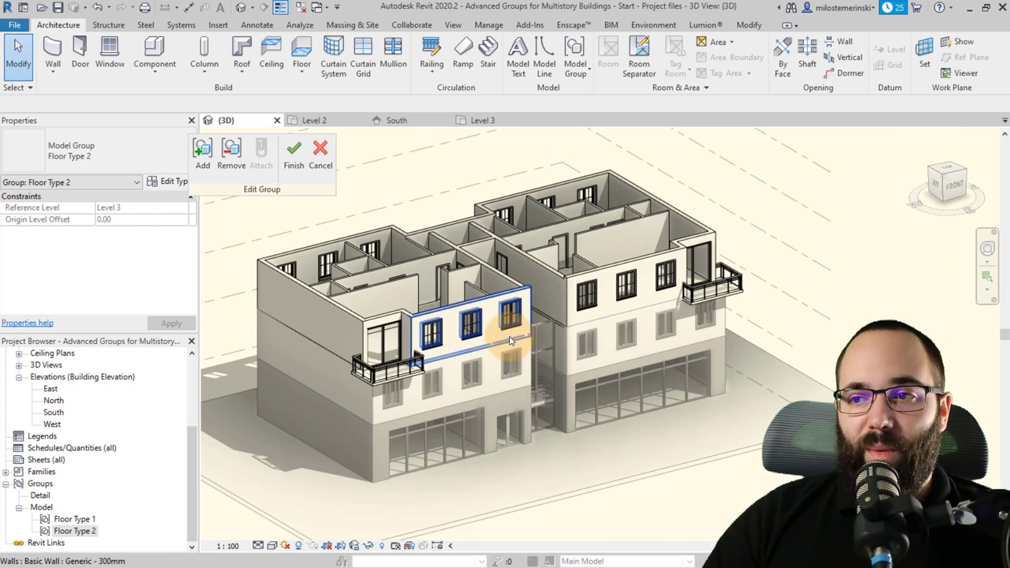
pyautogui.click(295, 172)
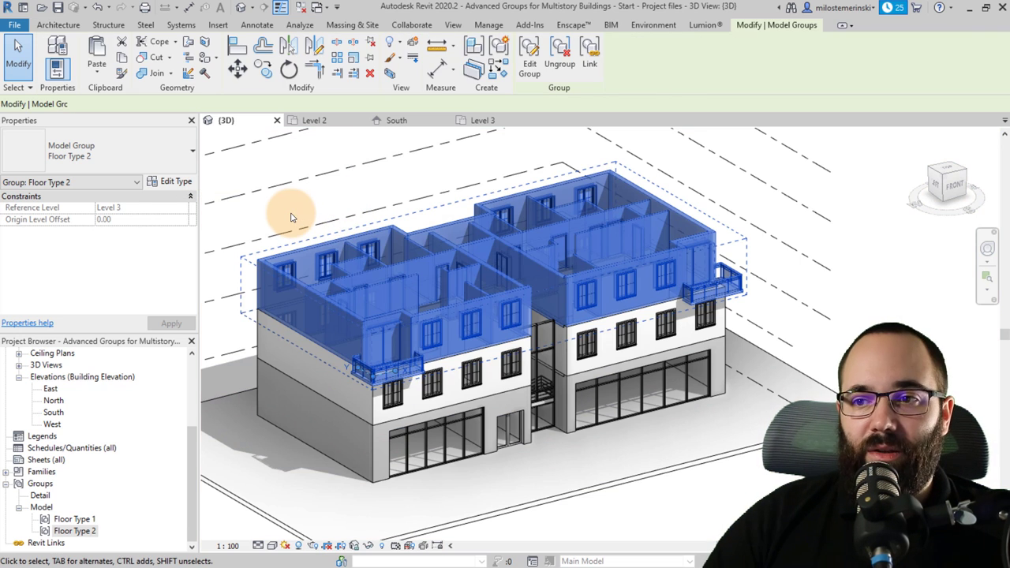
pyautogui.click(290, 220)
pyautogui.scroll(4, 377, 318)
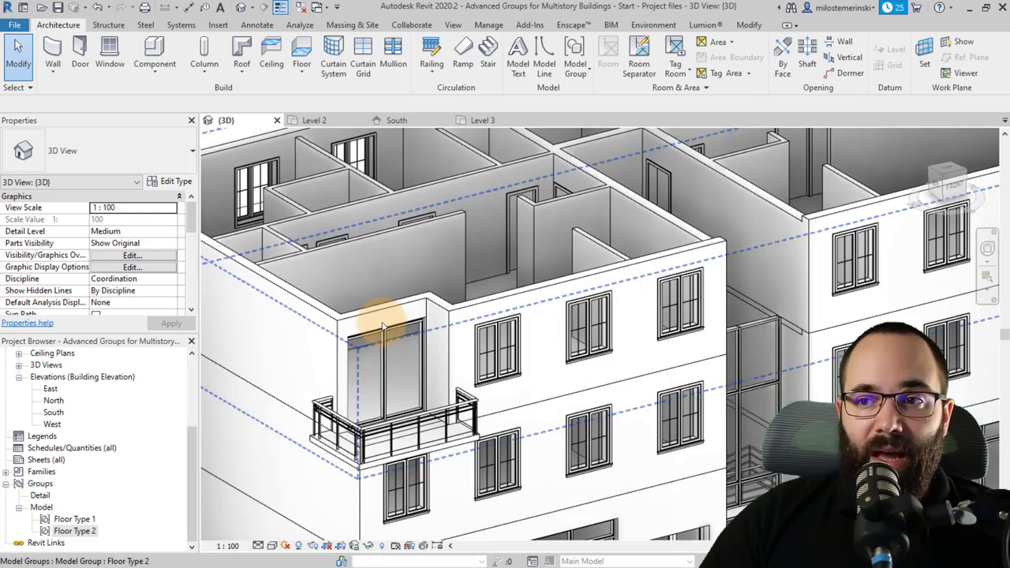
pyautogui.scroll(-6, 374, 318)
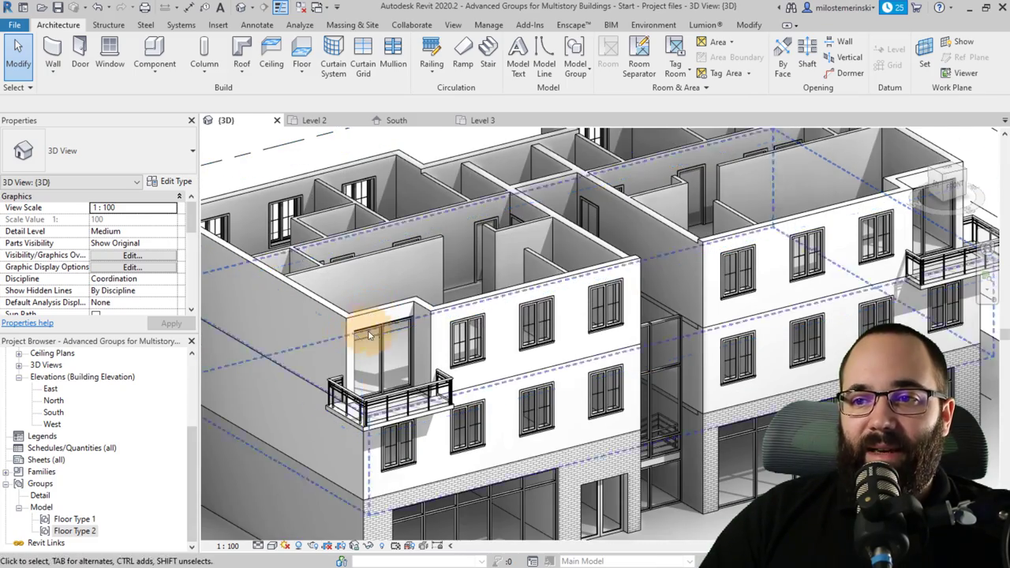
pyautogui.scroll(-3, 480, 420)
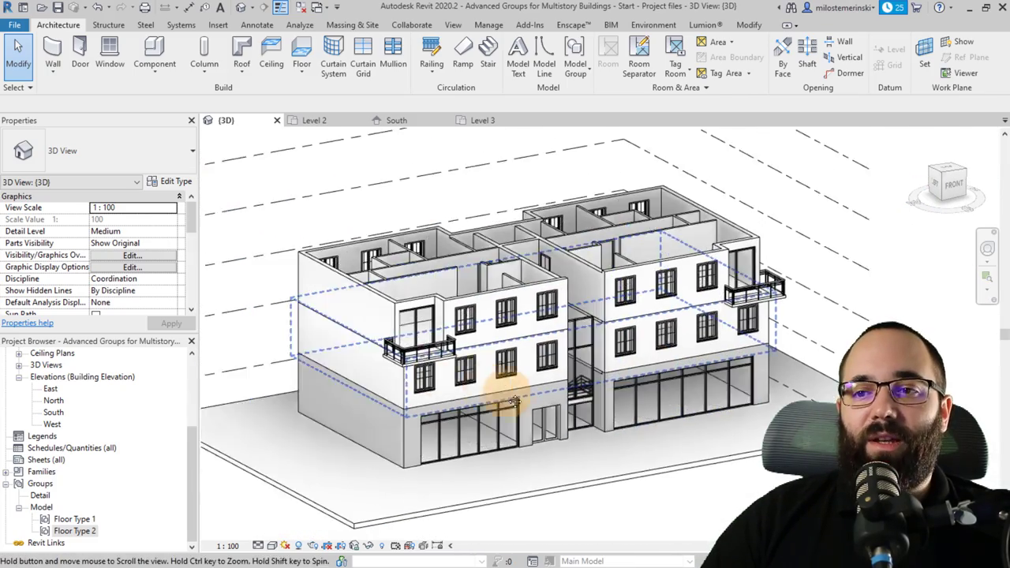
pyautogui.keyDown('shift'); pyautogui.moveTo(473, 395); pyautogui.dragTo(413, 372, button='middle'); pyautogui.keyUp('shift')
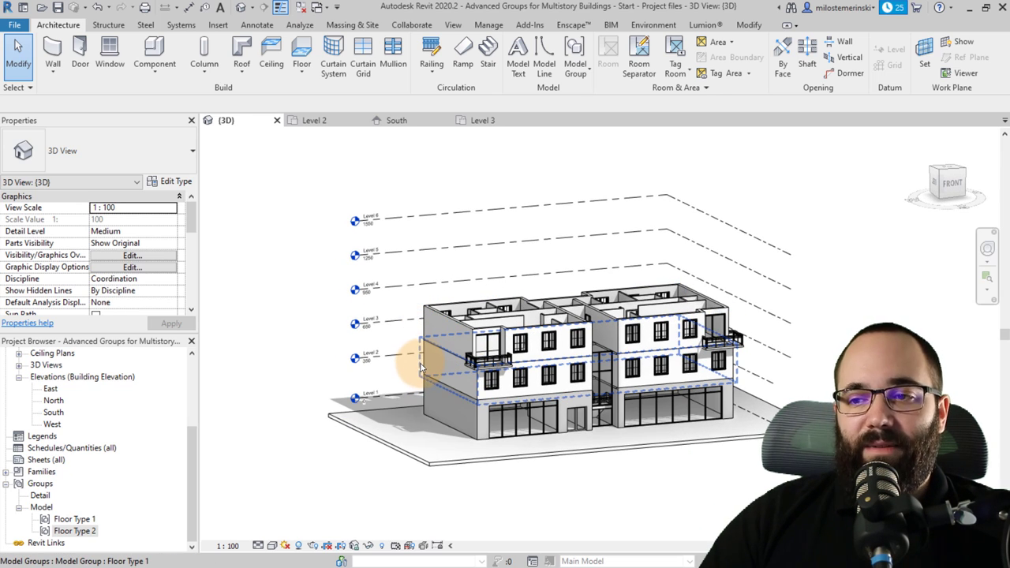
pyautogui.click(426, 367)
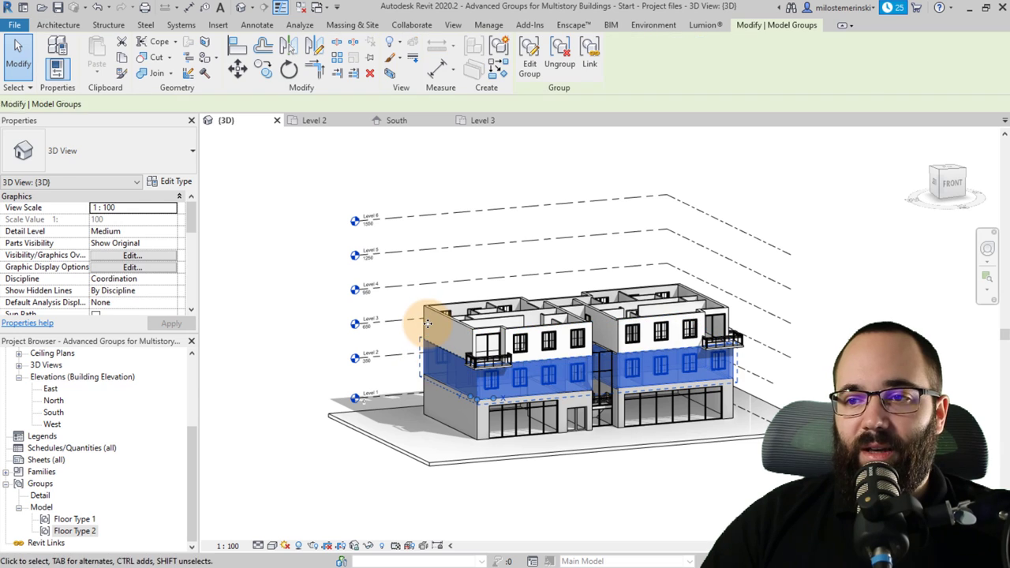
pyautogui.keyDown('ctrl'); pyautogui.click(416, 339); pyautogui.keyUp('ctrl')
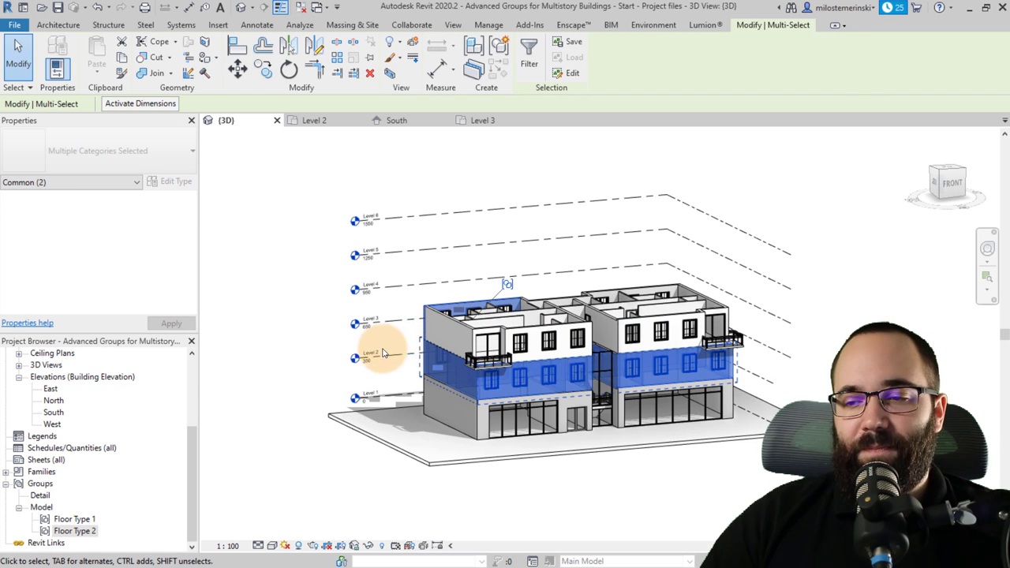
pyautogui.click(436, 298)
pyautogui.press('Escape')
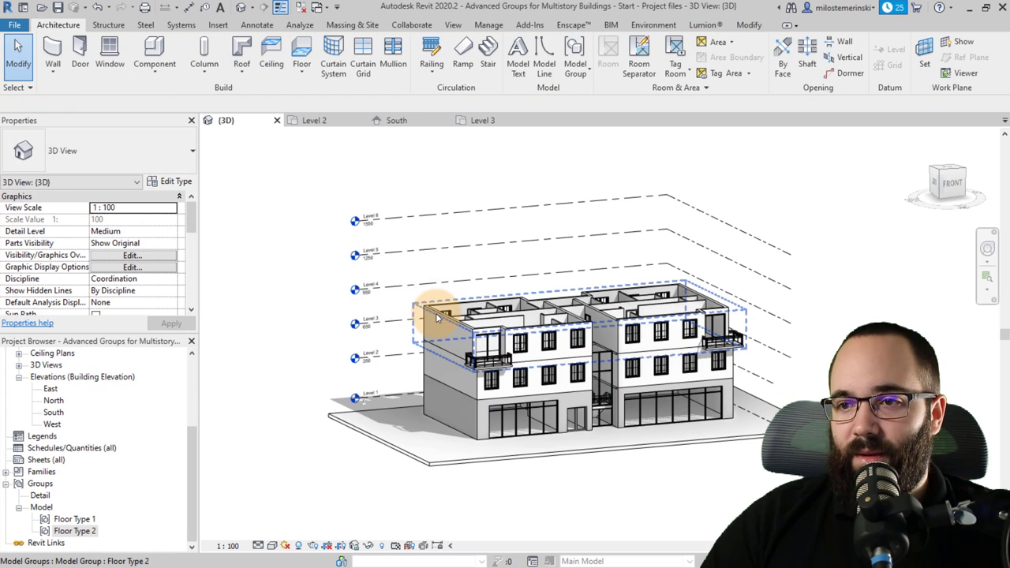
# - Copy the Floor Type 1 and Floor Type 2 groups together and paste them aligned to Level 4
pyautogui.click(437, 314)
pyautogui.keyDown('ctrl'); pyautogui.click(462, 343); pyautogui.keyUp('ctrl')
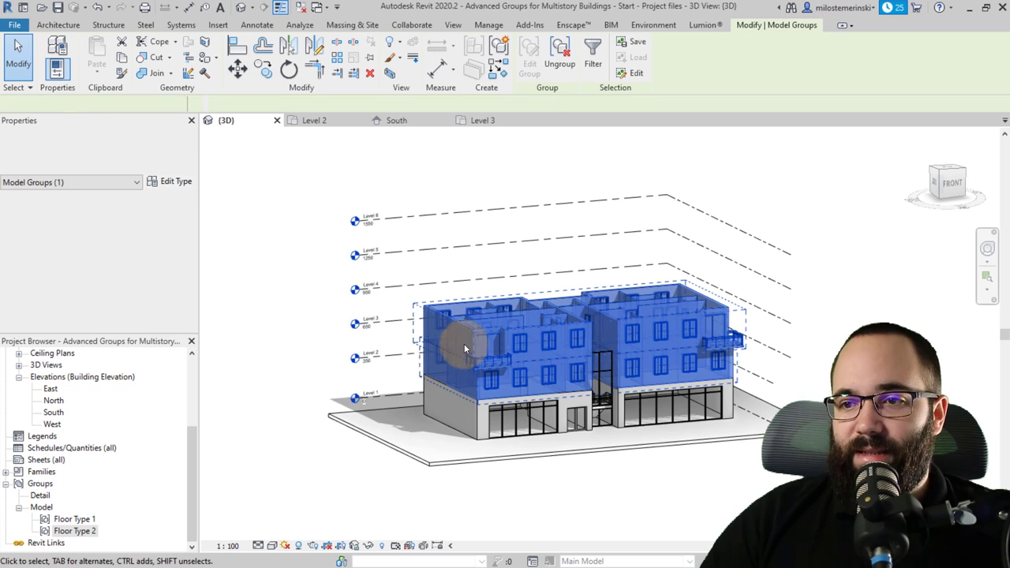
pyautogui.scroll(3, 461, 339)
pyautogui.moveTo(412, 334); pyautogui.dragTo(293, 350, button='middle')
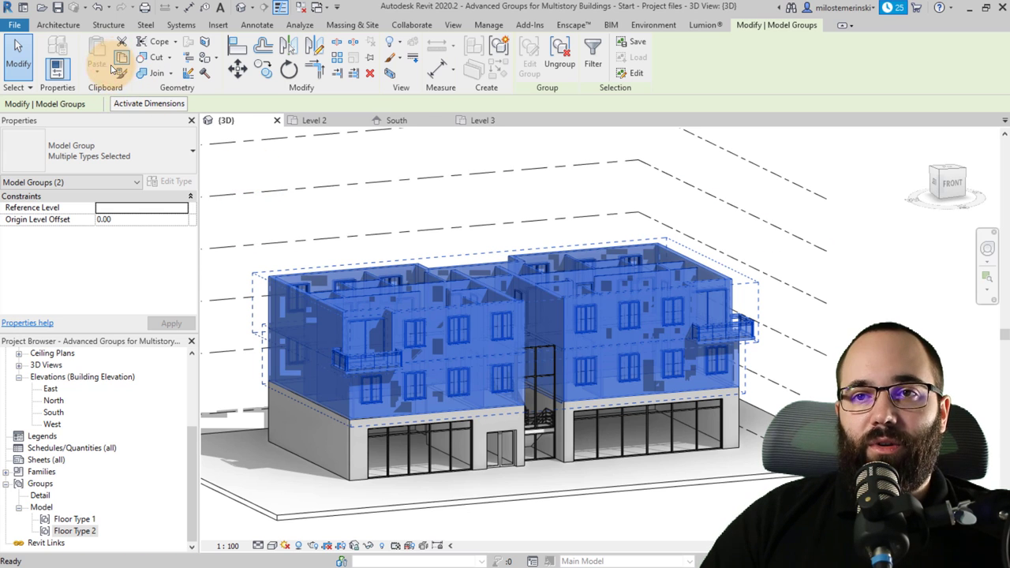
pyautogui.click(121, 58)
pyautogui.click(96, 70)
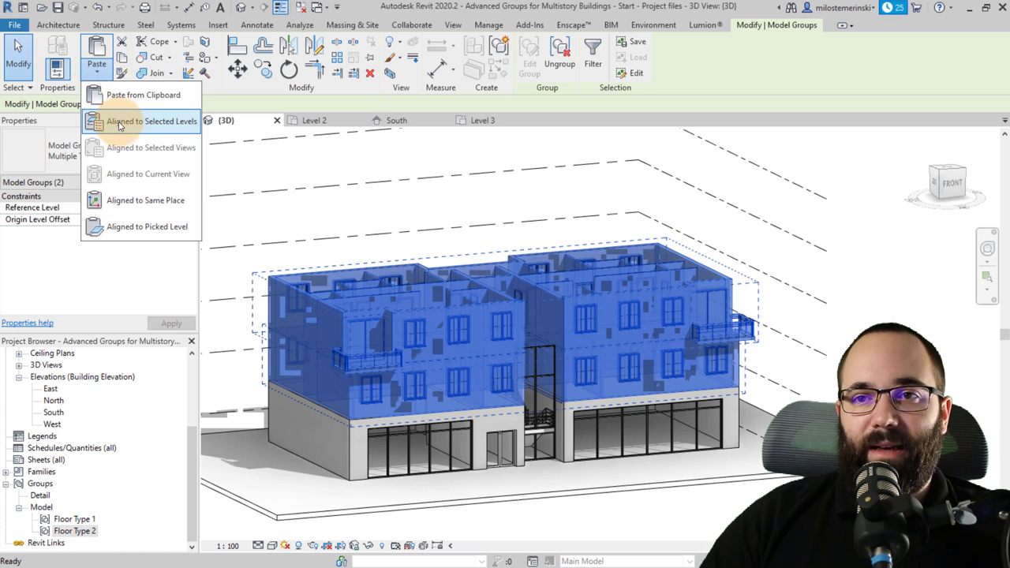
pyautogui.click(119, 126)
pyautogui.moveTo(245, 200); pyautogui.dragTo(356, 198)
pyautogui.click(352, 245)
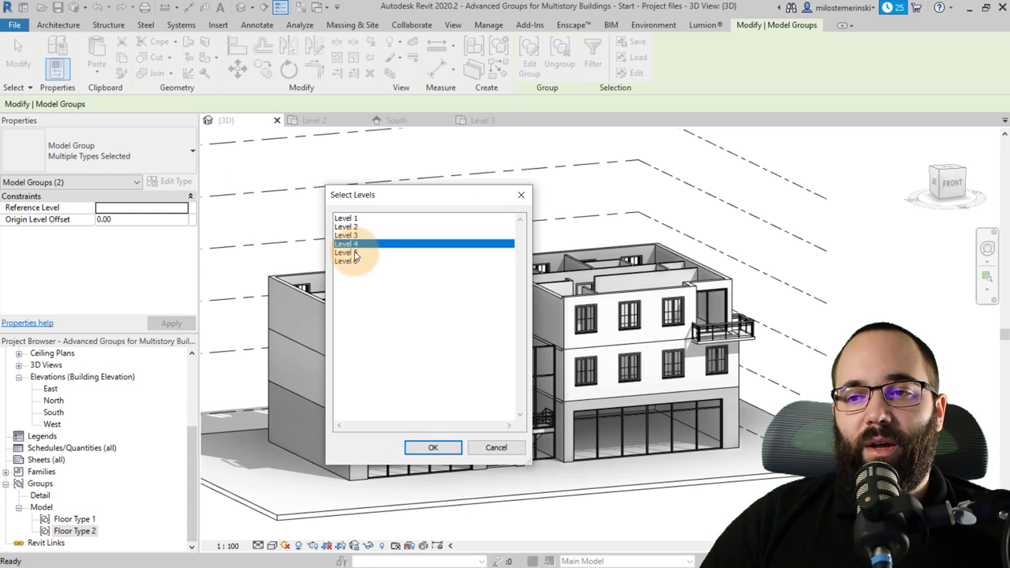
pyautogui.click(433, 449)
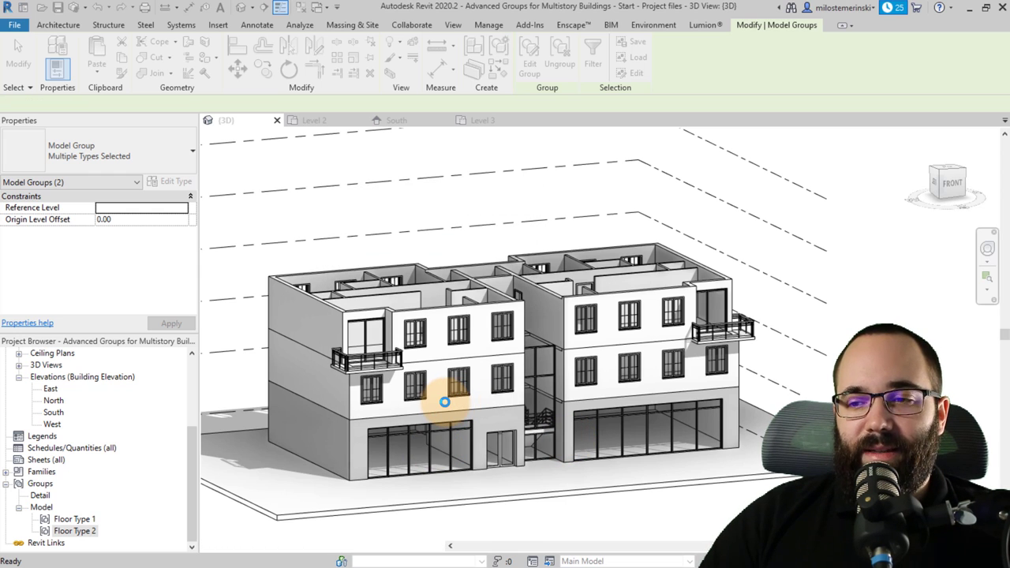
# - Examine the pasted upper floors and the alternating balconies on the building's front in 3D
pyautogui.scroll(-3, 358, 395)
pyautogui.scroll(-2, 344, 233)
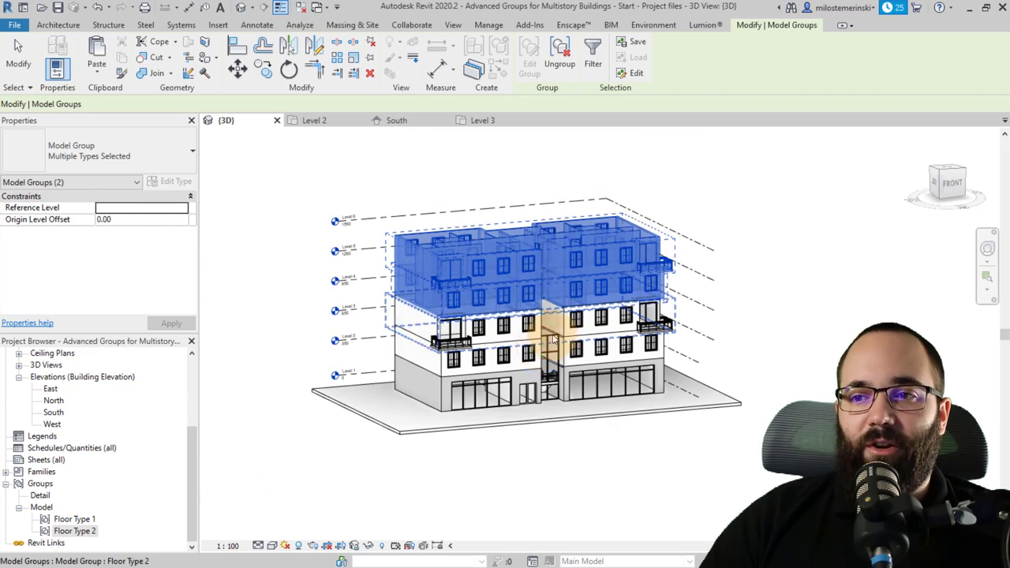
pyautogui.click(552, 467)
pyautogui.keyDown('shift'); pyautogui.moveTo(541, 455); pyautogui.dragTo(599, 403, button='middle'); pyautogui.keyUp('shift')
pyautogui.scroll(3, 463, 339)
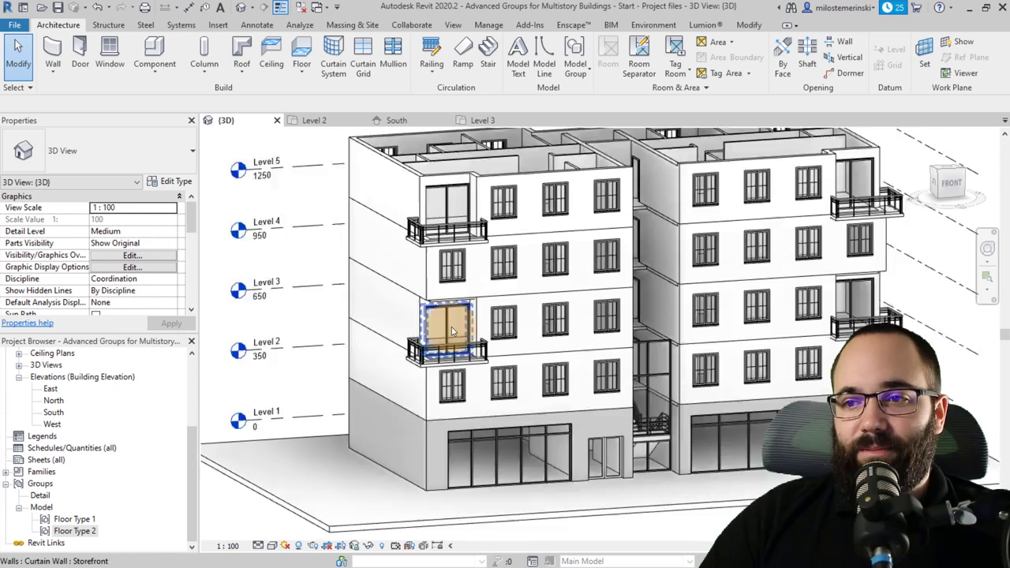
pyautogui.scroll(2, 447, 374)
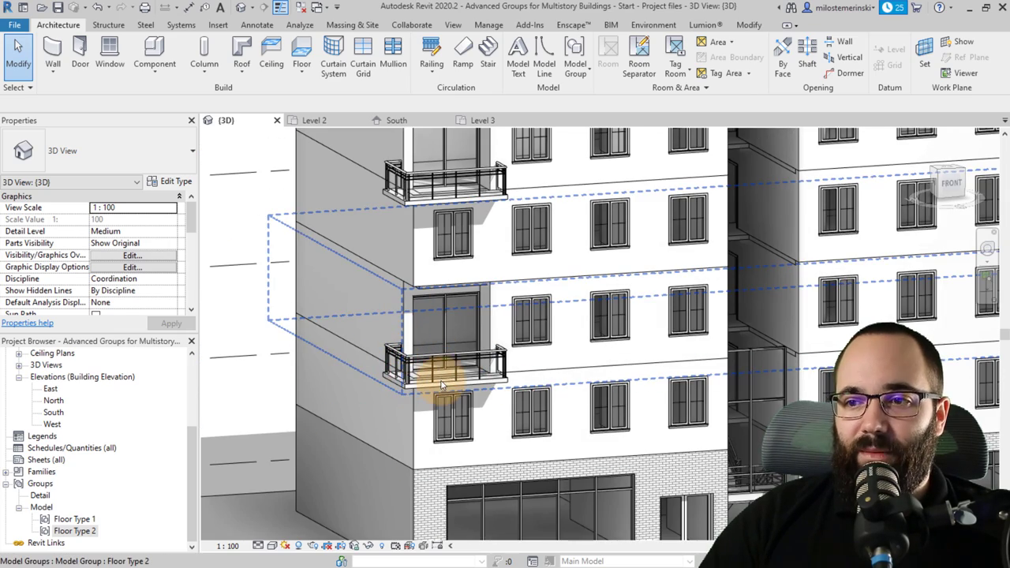
pyautogui.scroll(-3, 401, 371)
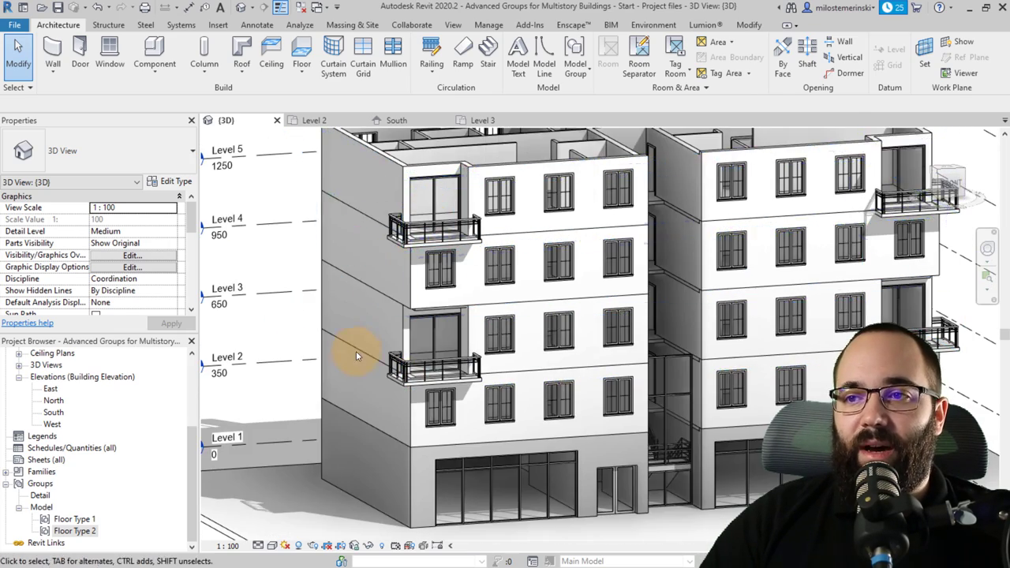
pyautogui.scroll(-2, 356, 355)
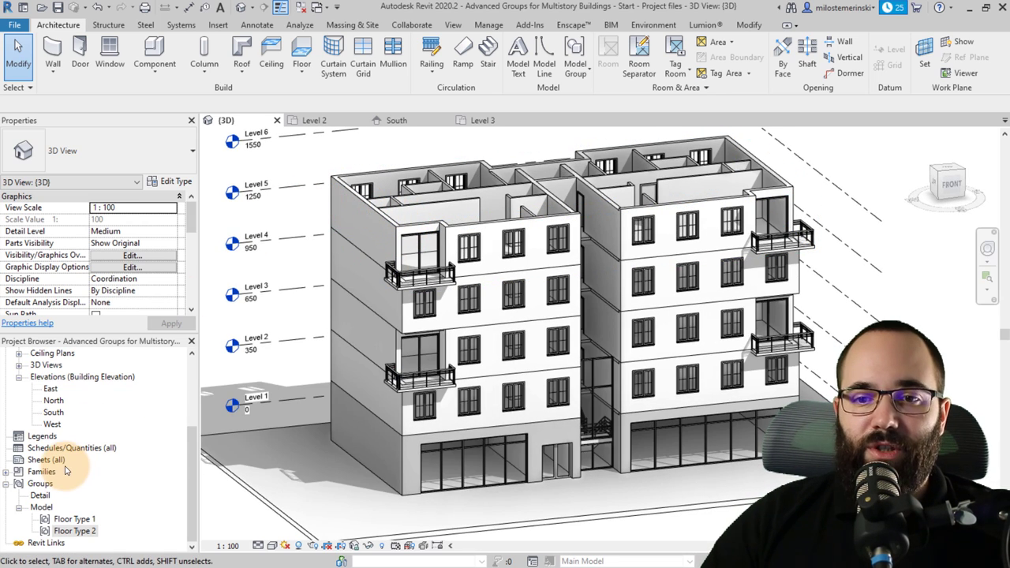
# - Open the Level 6 floor plan
pyautogui.scroll(4, 67, 466)
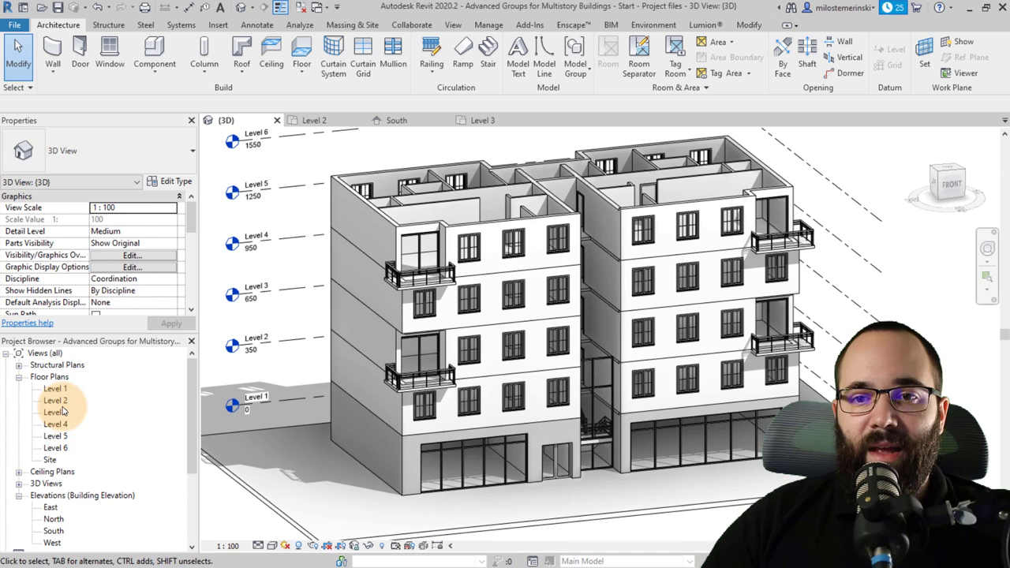
pyautogui.doubleClick(56, 448)
pyautogui.scroll(1, 729, 332)
pyautogui.moveTo(729, 332); pyautogui.dragTo(536, 342, button='middle')
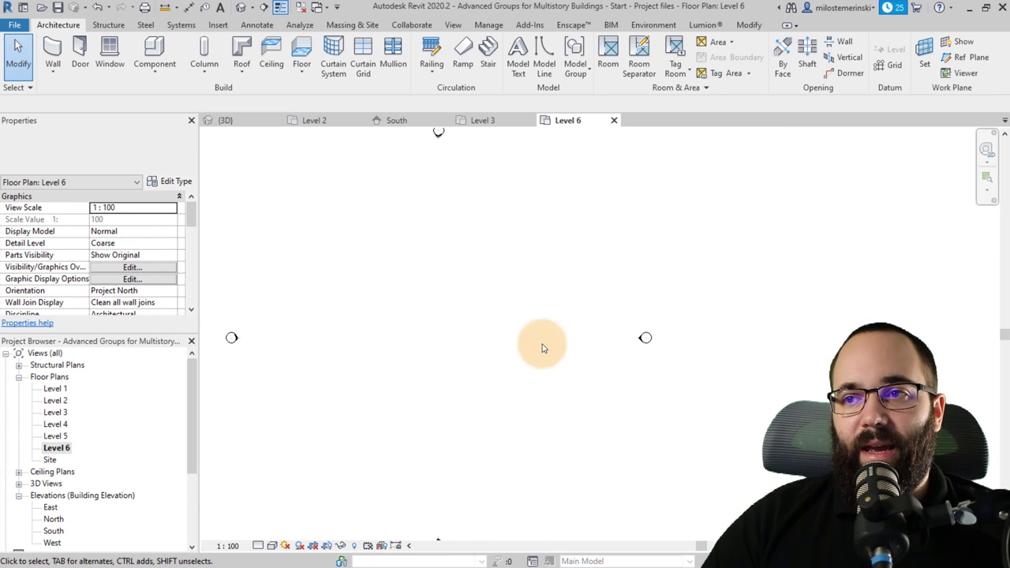
# - Set the underlay base level of the Level 6 plan to Level 5
pyautogui.scroll(-4, 144, 258)
pyautogui.scroll(-3, 145, 259)
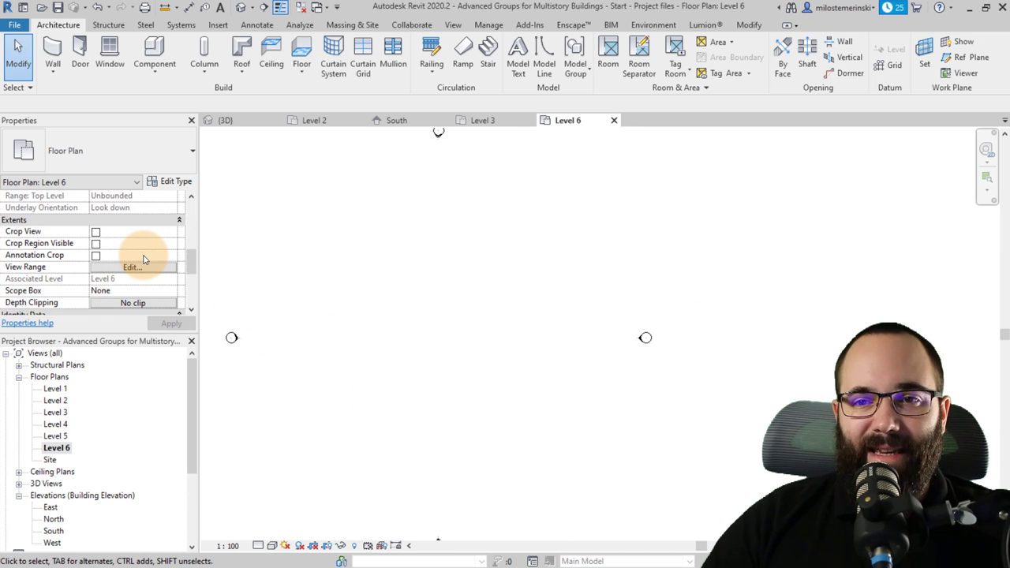
pyautogui.scroll(2, 143, 258)
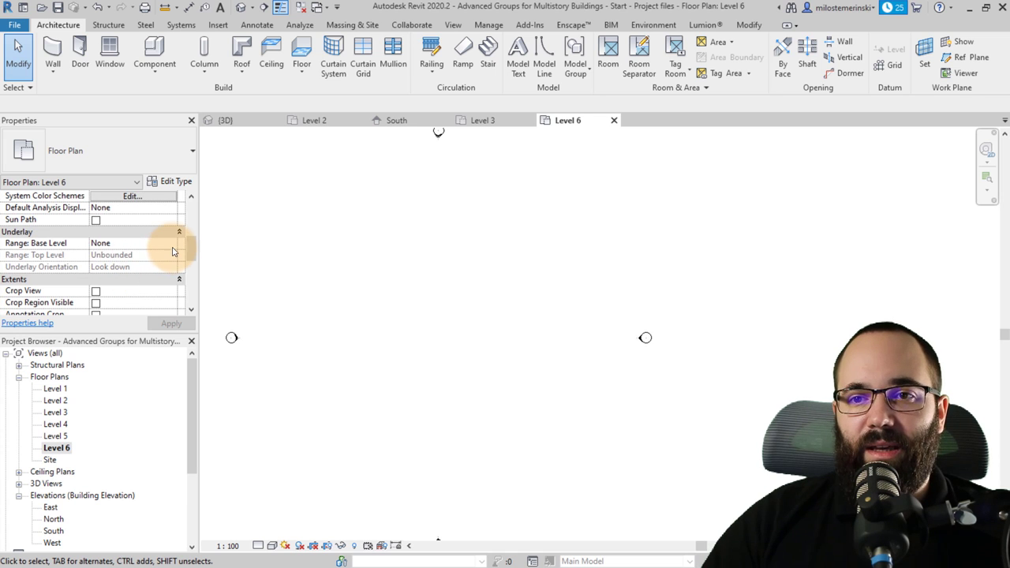
pyautogui.click(171, 244)
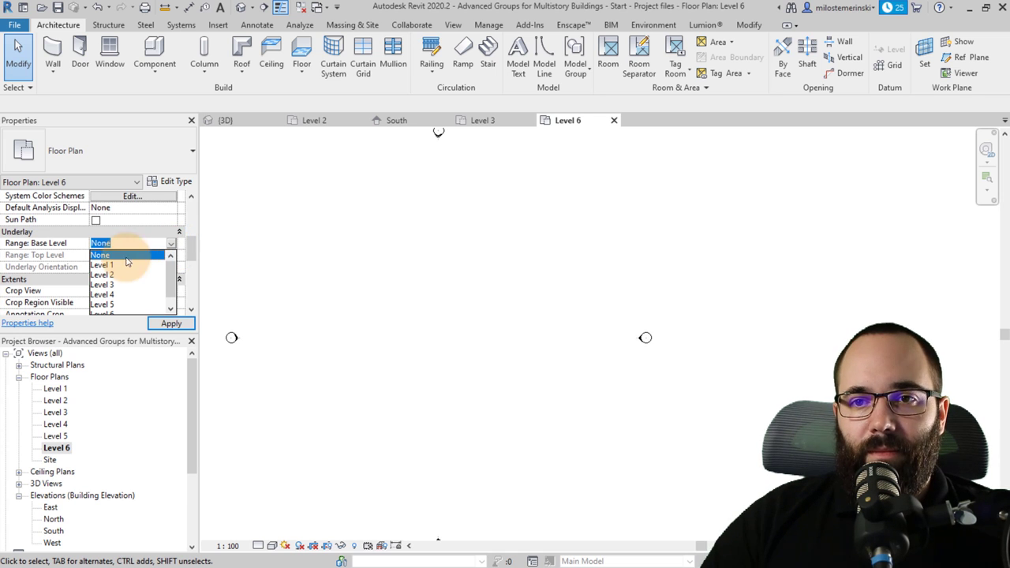
pyautogui.click(115, 296)
pyautogui.click(171, 324)
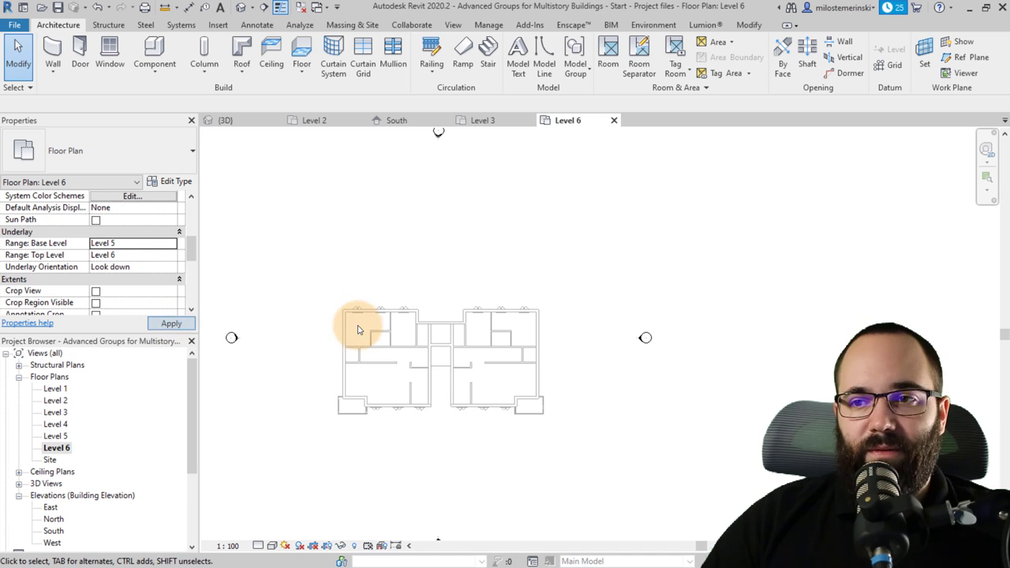
# - Start a Generic - 400mm footprint roof on Level 6 and pick the chain of outer walls as its slope-defining boundary with zero offset
pyautogui.moveTo(319, 375); pyautogui.dragTo(323, 368, button='middle')
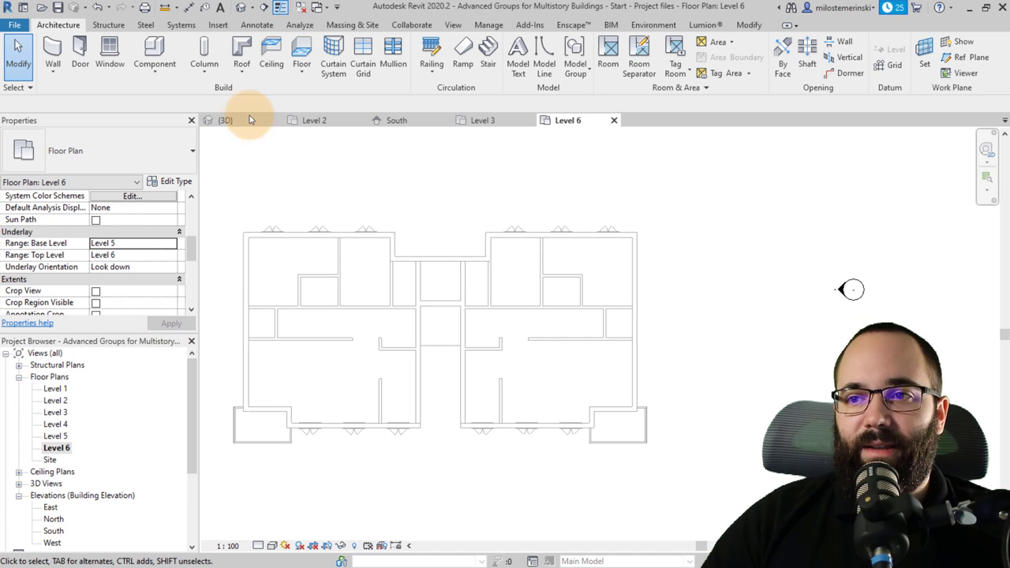
pyautogui.click(241, 54)
pyautogui.click(654, 73)
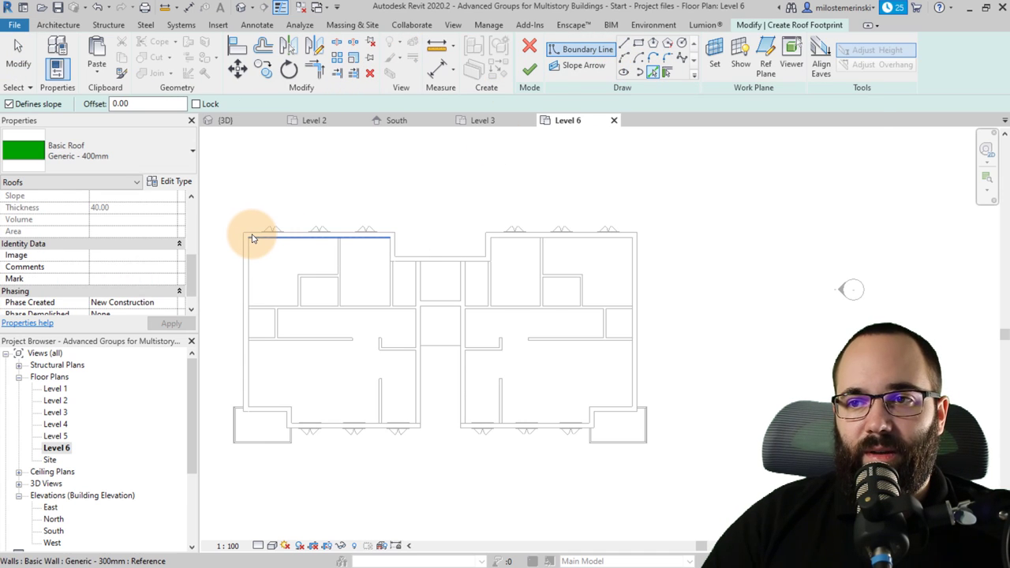
pyautogui.press('Tab')
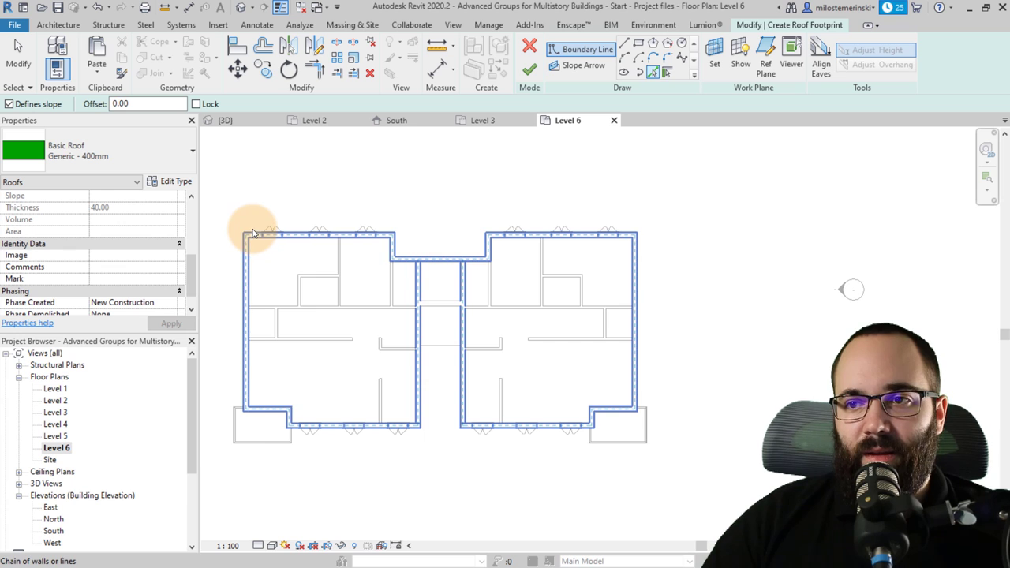
pyautogui.scroll(3, 254, 236)
pyautogui.press('Tab')
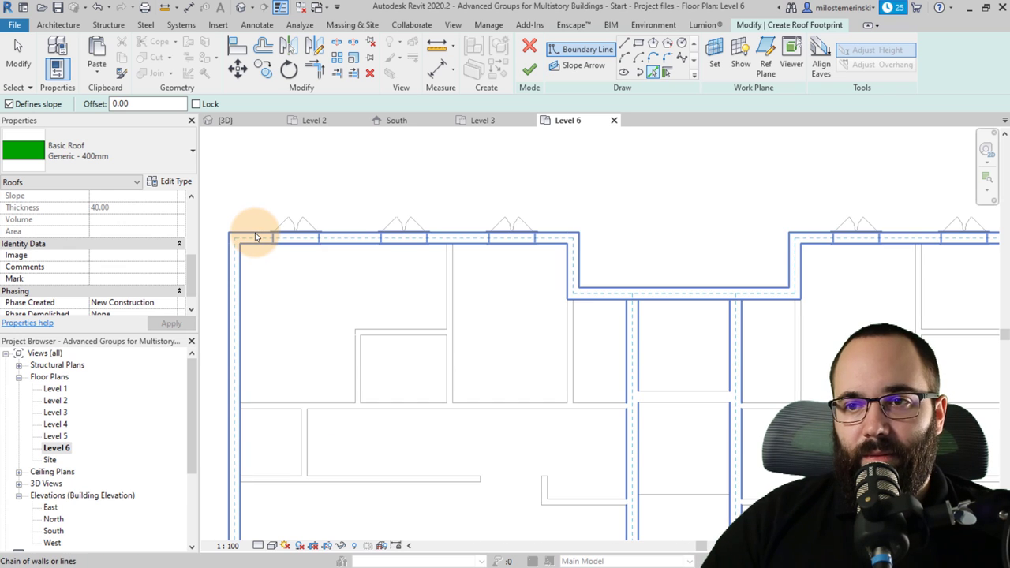
pyautogui.click(254, 235)
pyautogui.scroll(-3, 242, 182)
pyautogui.scroll(-1, 243, 182)
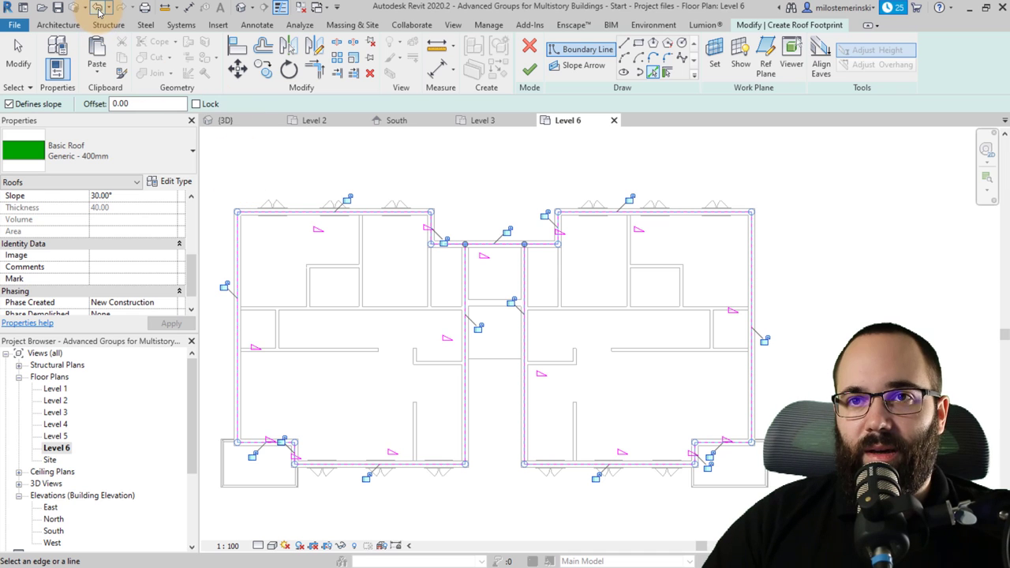
# - Undo the picked wall boundary and draw a rectangular roof boundary spanning the building's outer wall corners
pyautogui.click(98, 9)
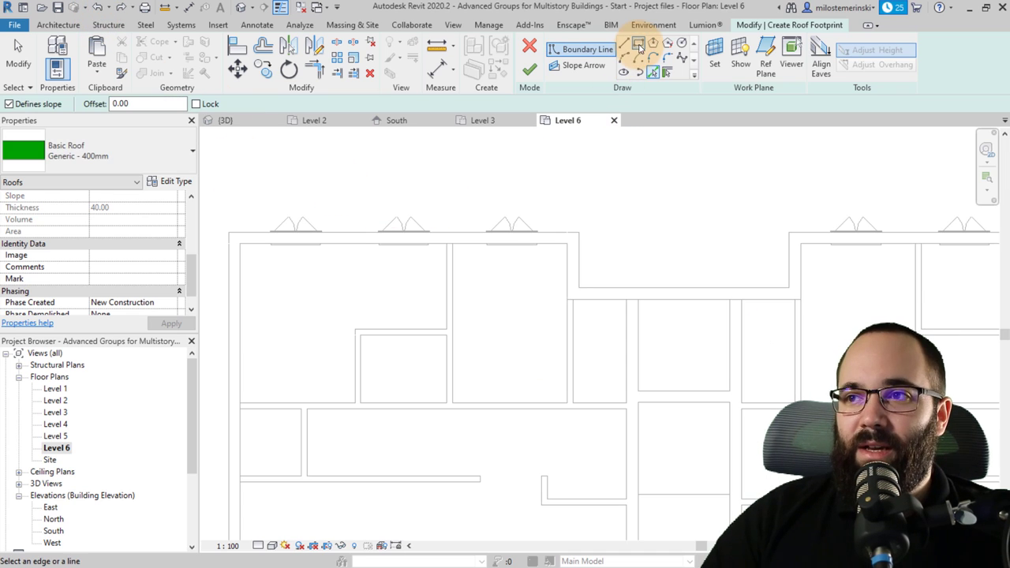
pyautogui.click(640, 72)
pyautogui.click(239, 233)
pyautogui.scroll(-3, 295, 252)
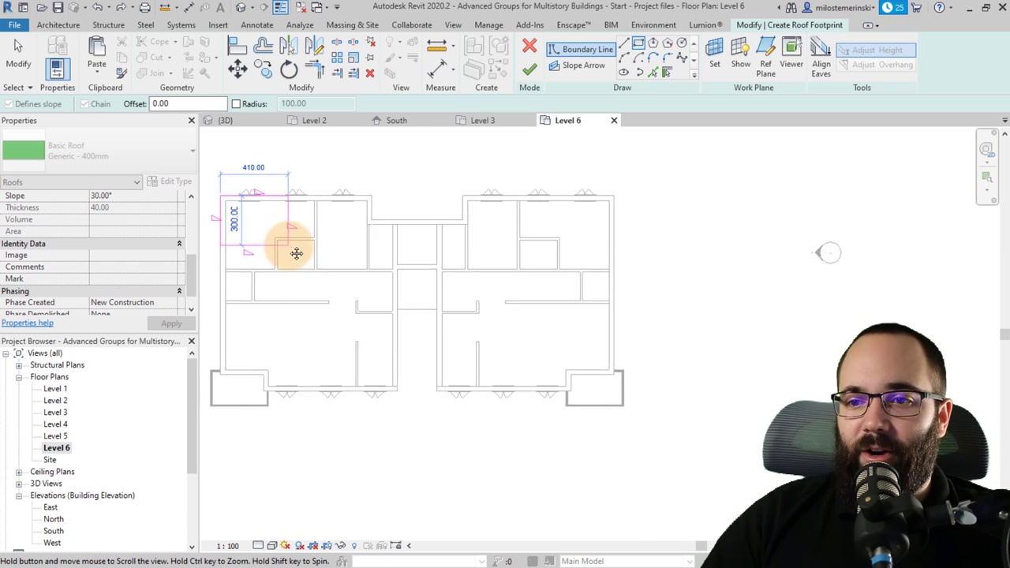
pyautogui.scroll(3, 580, 393)
pyautogui.scroll(-1, 563, 363)
pyautogui.click(562, 359)
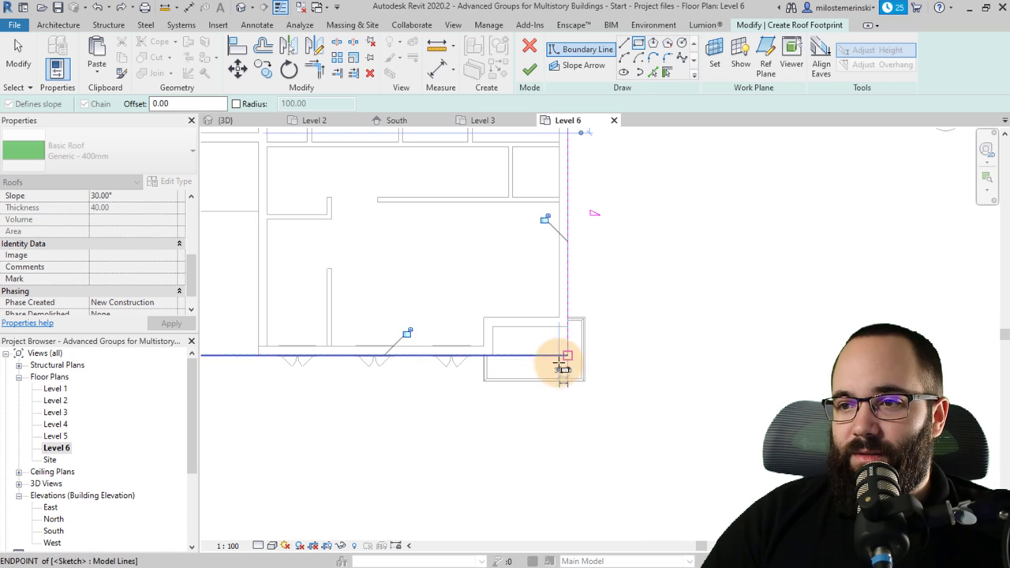
pyautogui.moveTo(561, 356); pyautogui.dragTo(514, 433, button='middle')
pyautogui.scroll(-4, 545, 442)
pyautogui.scroll(2, 442, 299)
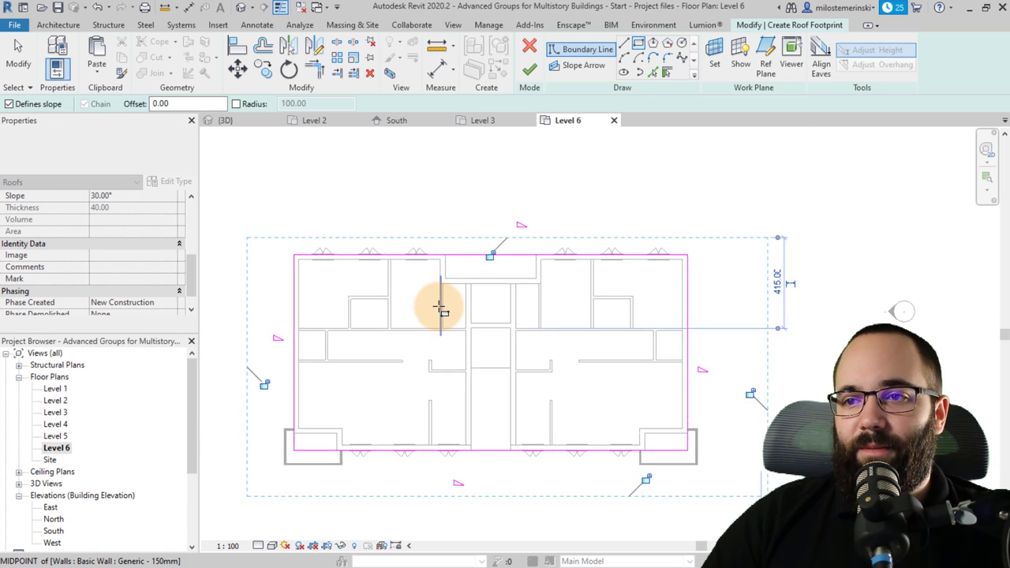
# - Add three connected boundary lines around the 550-wide recess in the rear facade above the stairwell
pyautogui.click(623, 43)
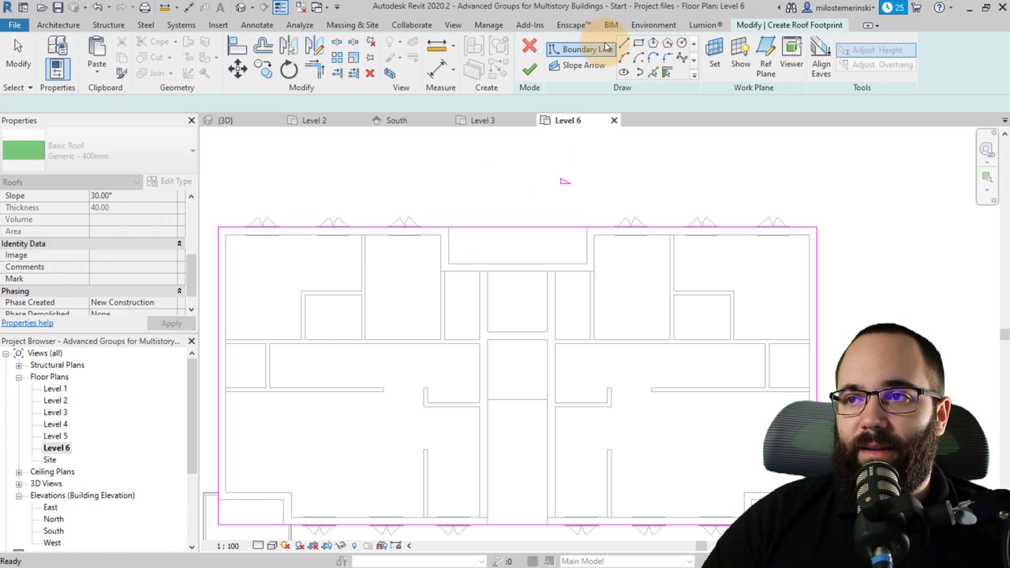
pyautogui.click(448, 228)
pyautogui.click(450, 265)
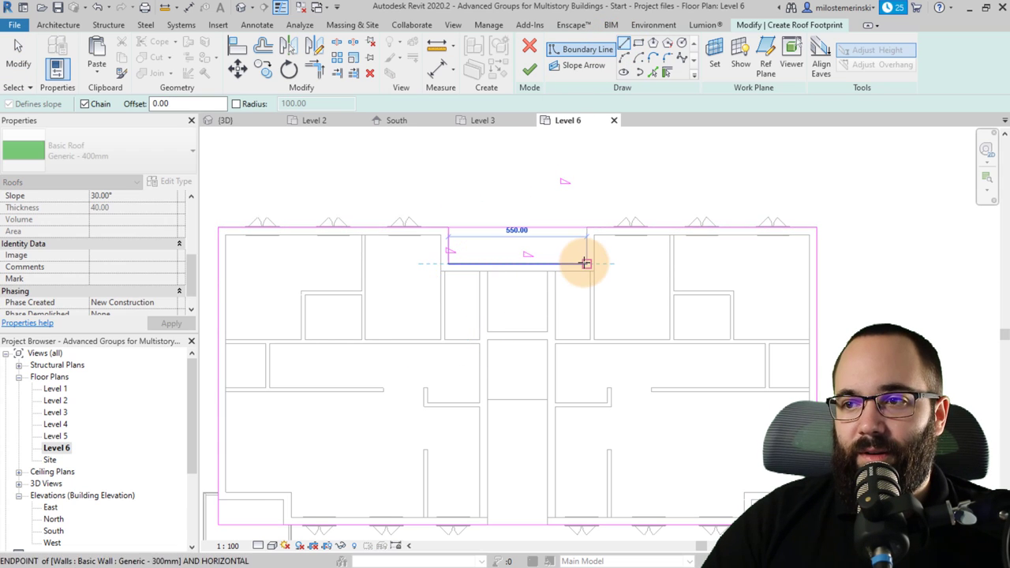
pyautogui.click(582, 264)
pyautogui.click(581, 228)
pyautogui.press('Escape')
pyautogui.press('Escape')
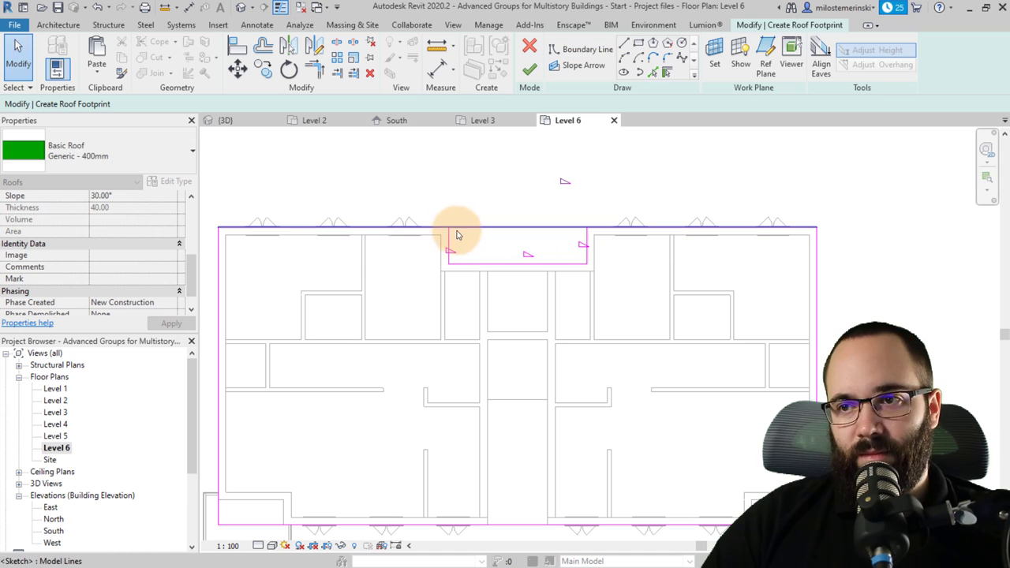
# - Split the rear roof boundary line at the recess and pull both loose ends back to the recess corners
pyautogui.click(335, 40)
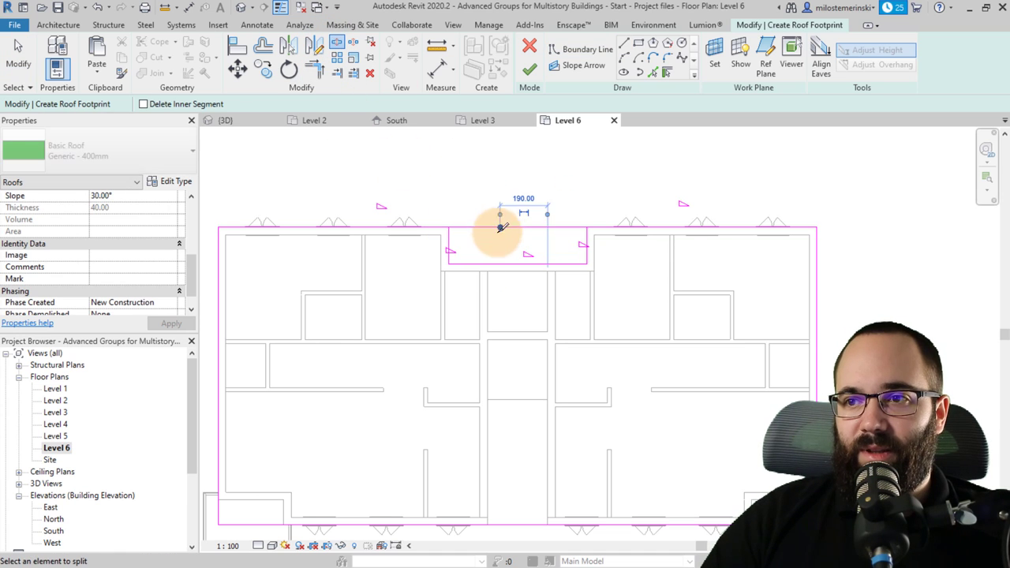
pyautogui.click(450, 229)
pyautogui.press('Escape')
pyautogui.click(450, 227)
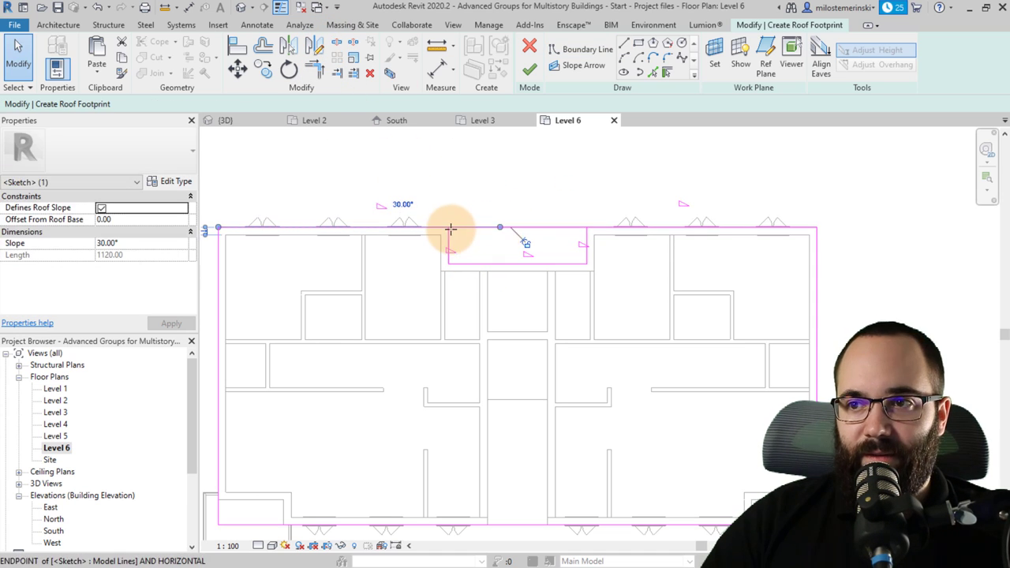
pyautogui.click(509, 229)
pyautogui.moveTo(509, 229); pyautogui.dragTo(577, 227)
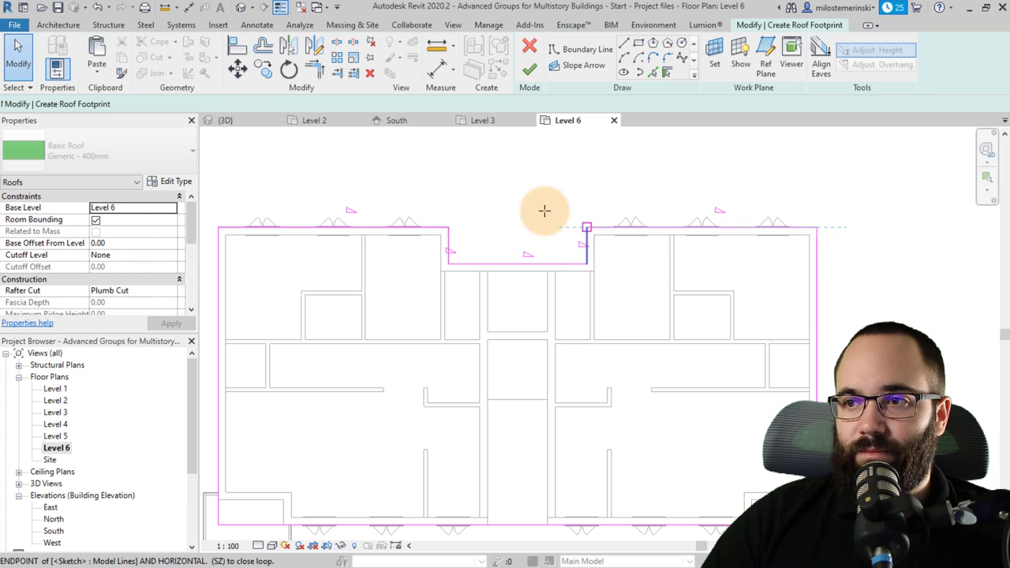
# - Turn off Defines Slope for all roof boundary lines and finish the roof without attaching the walls
pyautogui.scroll(-3, 513, 208)
pyautogui.moveTo(324, 183); pyautogui.dragTo(716, 422)
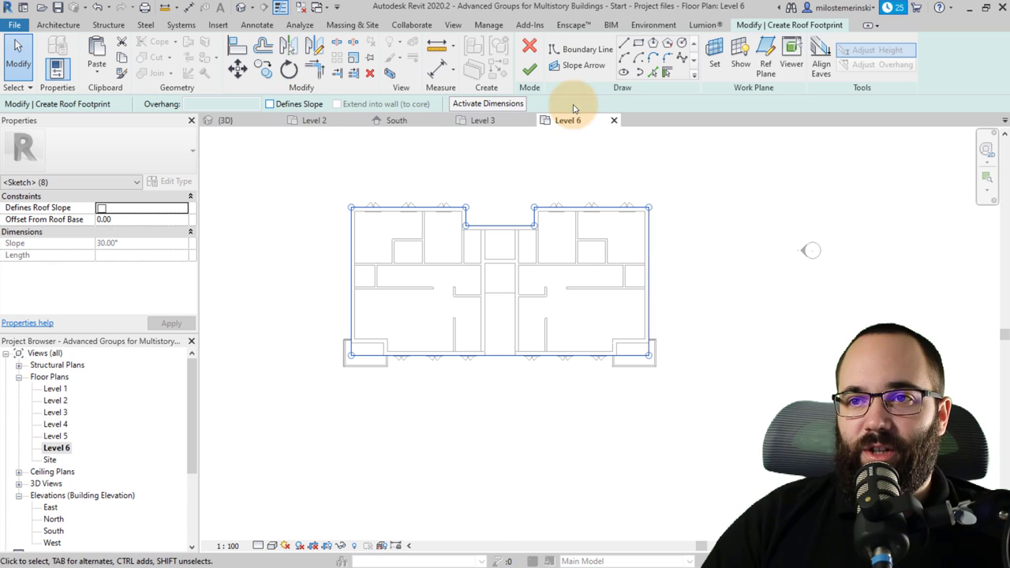
pyautogui.click(529, 71)
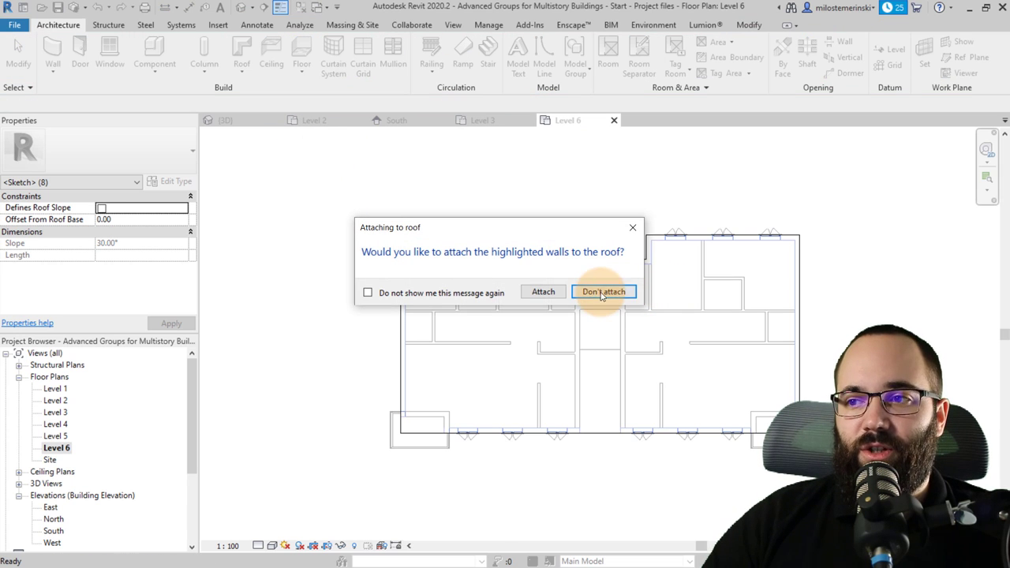
pyautogui.click(604, 291)
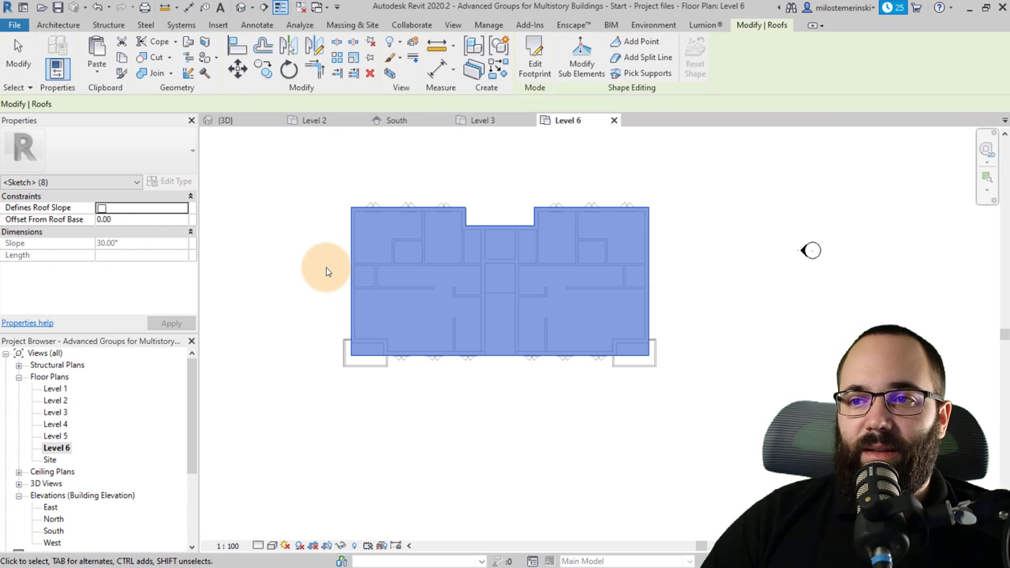
# - Examine the flat roof and stacked floors in the 3D view
pyautogui.click(281, 274)
pyautogui.click(225, 120)
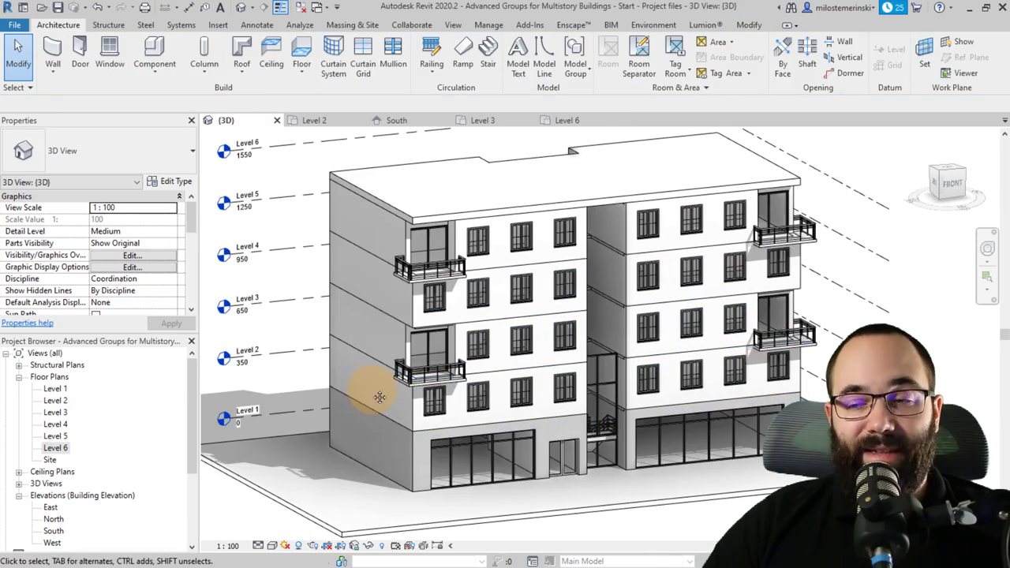
pyautogui.moveTo(364, 403); pyautogui.dragTo(316, 410, button='middle')
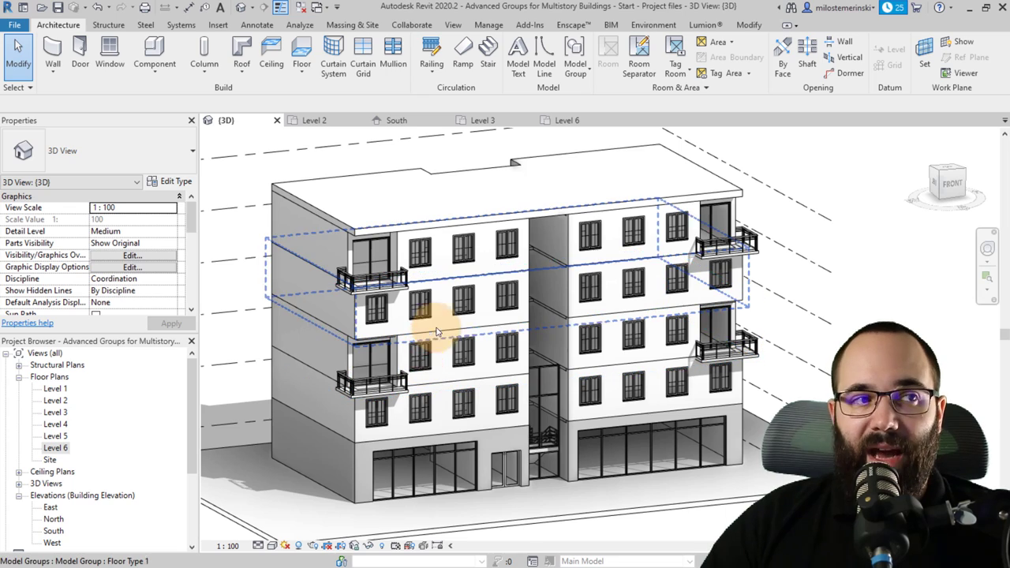
pyautogui.keyDown('shift'); pyautogui.moveTo(491, 351); pyautogui.dragTo(397, 418, button='middle'); pyautogui.keyUp('shift')
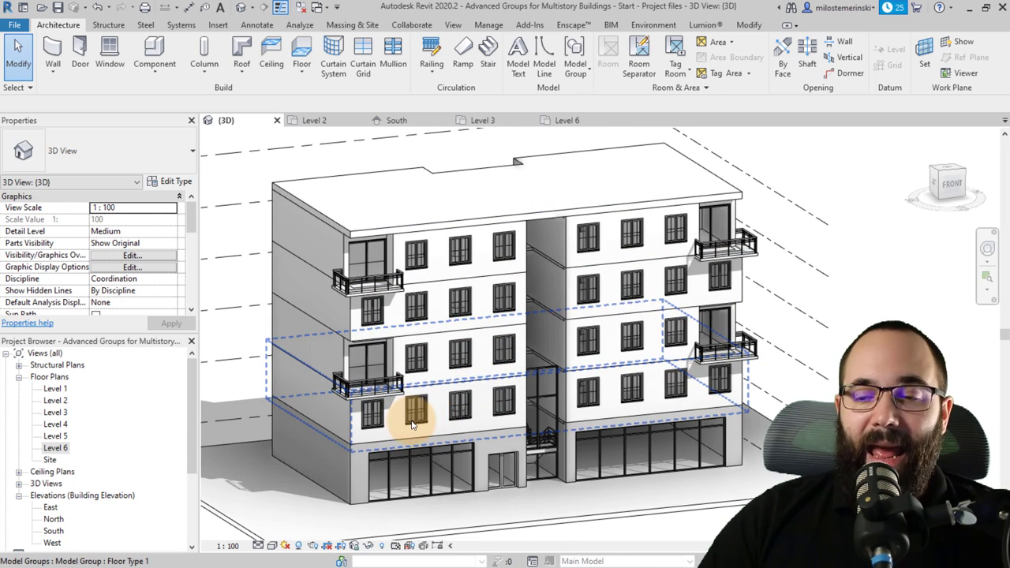
# - Edit the Level 2 Floor Type 1 group, change the front window below the balcony to M_Window-Casement-Double 1400 x 1800mm, and finish the group
pyautogui.click(411, 426)
pyautogui.scroll(5, 407, 427)
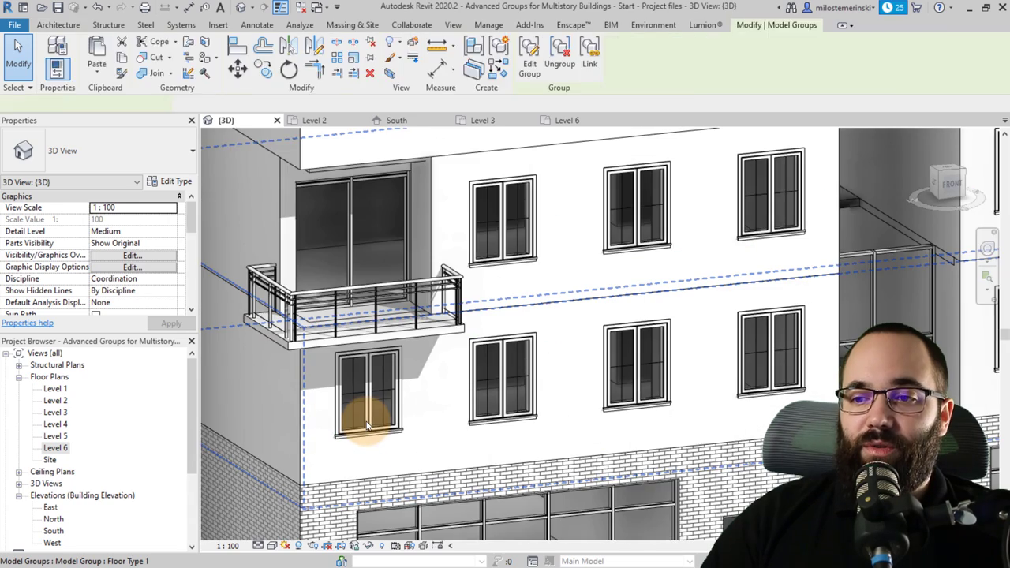
pyautogui.doubleClick(367, 426)
pyautogui.click(367, 418)
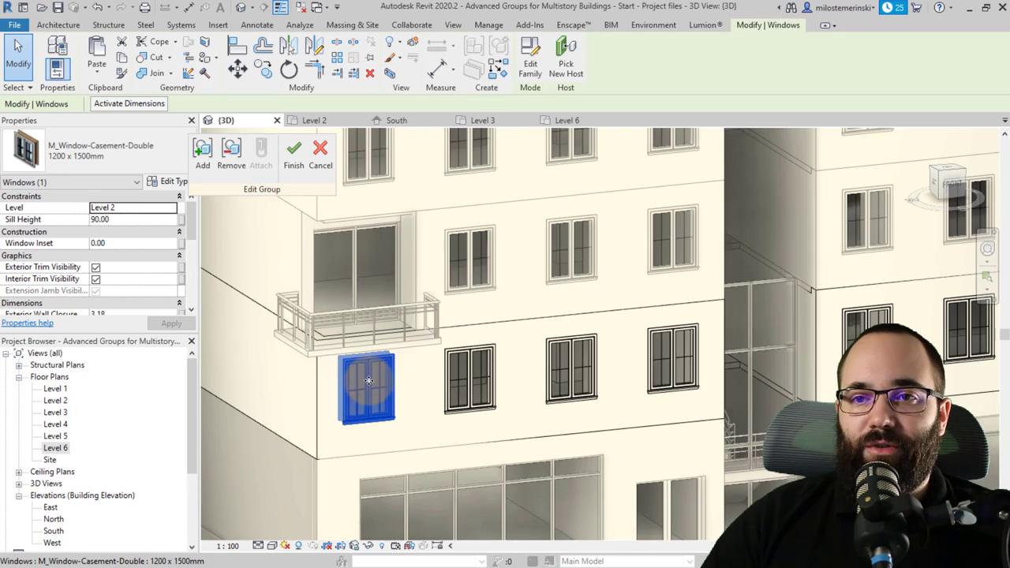
pyautogui.click(127, 158)
pyautogui.scroll(3, 79, 340)
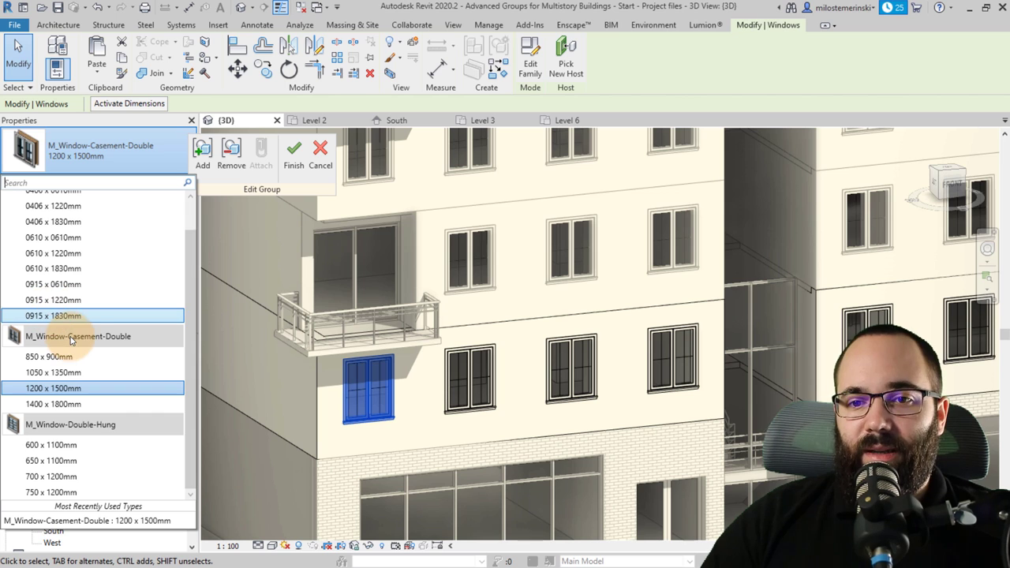
pyautogui.click(101, 404)
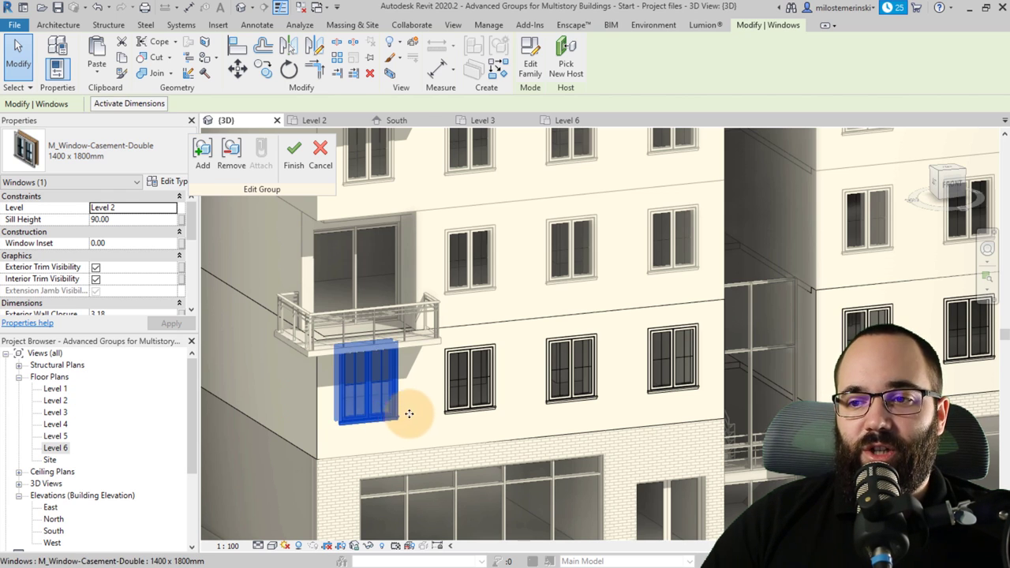
pyautogui.scroll(-4, 406, 410)
pyautogui.click(300, 161)
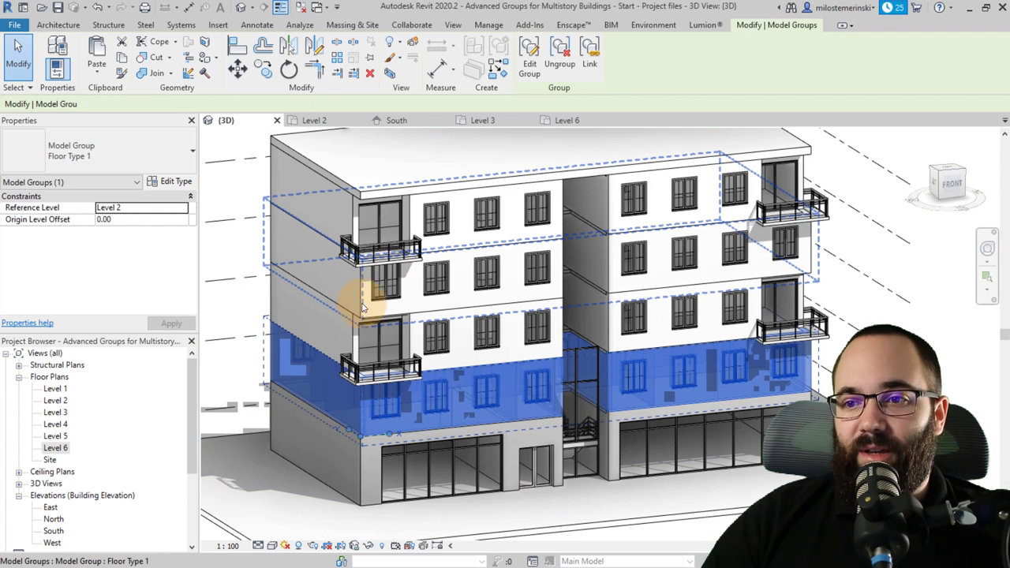
# - Check the resized windows on the front facade and undo the Floor Type 1 window change
pyautogui.click(271, 304)
pyautogui.keyDown('shift'); pyautogui.moveTo(271, 305); pyautogui.dragTo(334, 251, button='middle'); pyautogui.keyUp('shift')
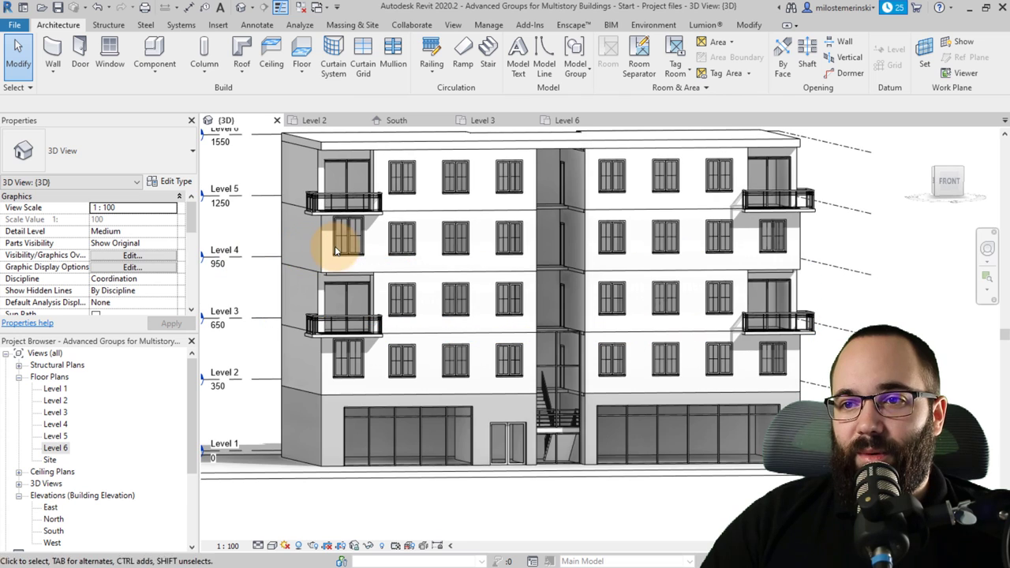
pyautogui.click(97, 7)
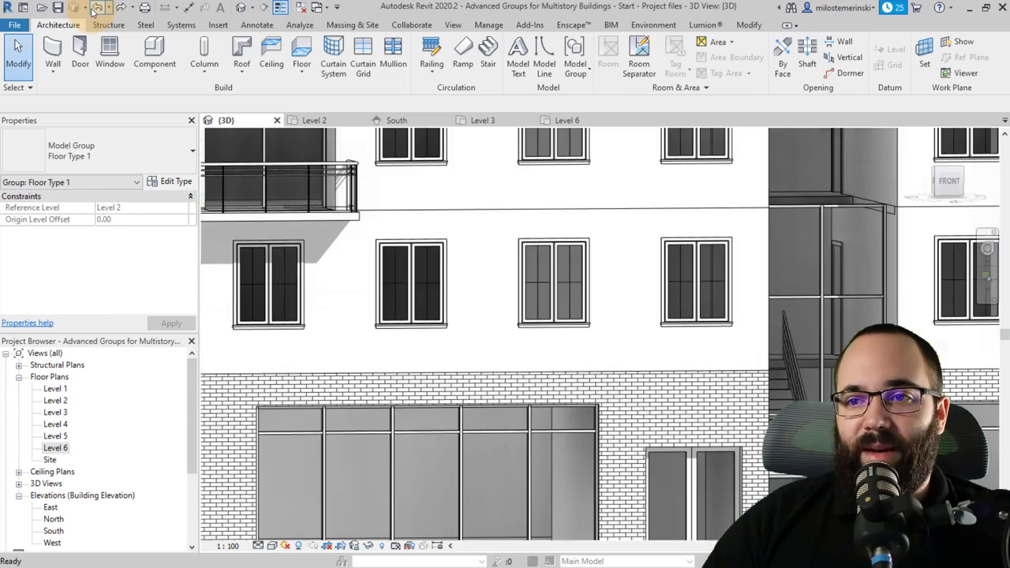
pyautogui.press('Escape')
# - Examine the repeated floor groups, windows and balconies across the building's front in 3D
pyautogui.scroll(-2, 462, 331)
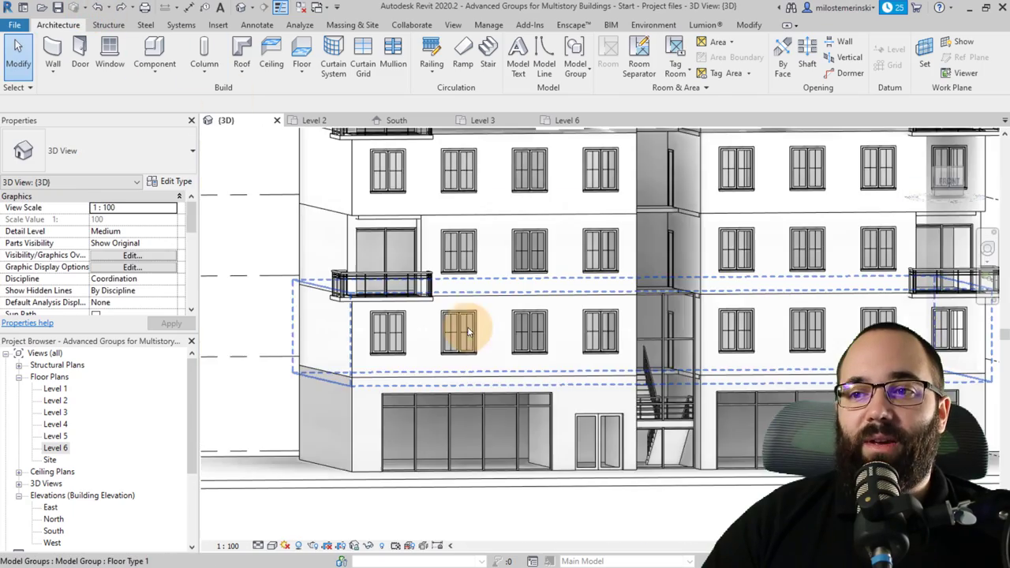
pyautogui.scroll(2, 460, 341)
pyautogui.scroll(-1, 459, 341)
pyautogui.keyDown('shift'); pyautogui.moveTo(435, 345); pyautogui.dragTo(405, 342, button='middle'); pyautogui.keyUp('shift')
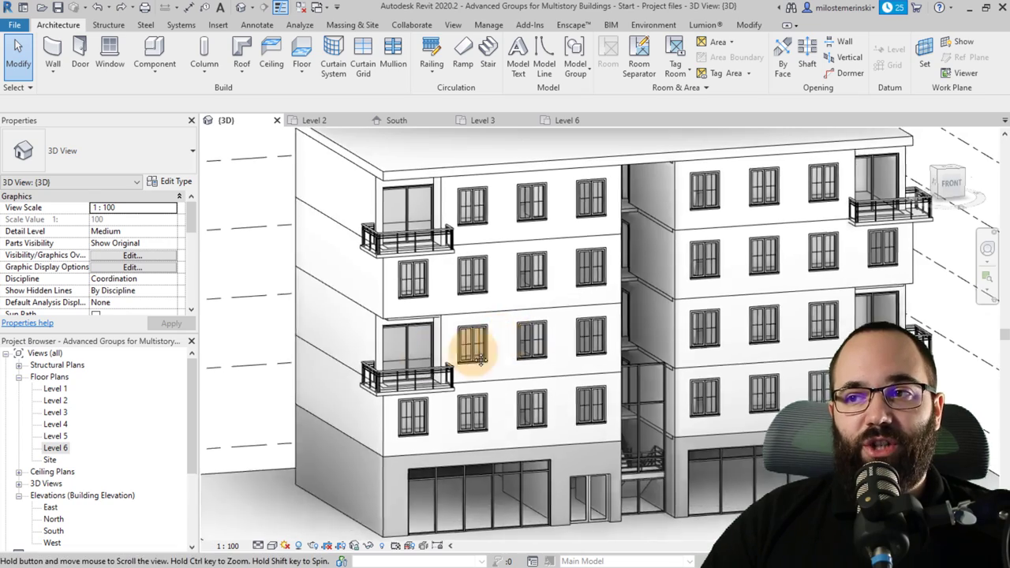
pyautogui.scroll(2, 401, 323)
pyautogui.scroll(-2, 399, 331)
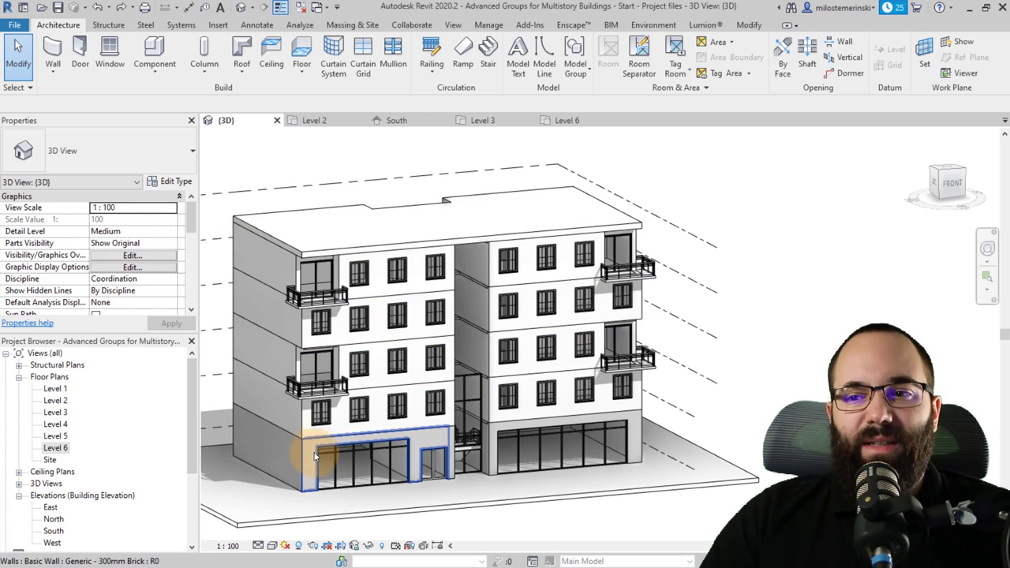
pyautogui.scroll(-2, 499, 330)
pyautogui.scroll(3, 410, 332)
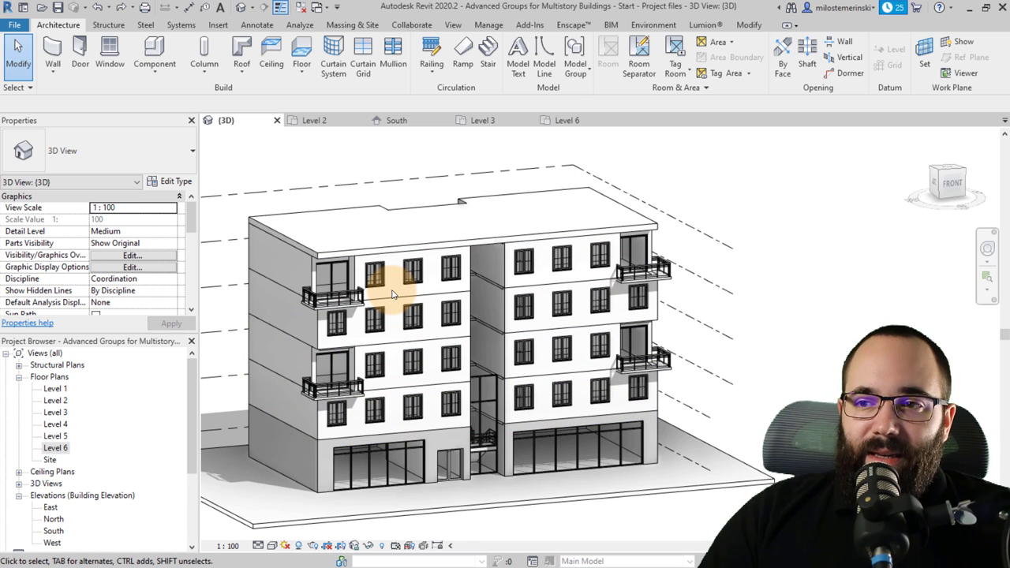
# - Open the Level 5 floor plan and try to select the front window beside the left balcony within the Floor Type 2 group
pyautogui.doubleClick(56, 435)
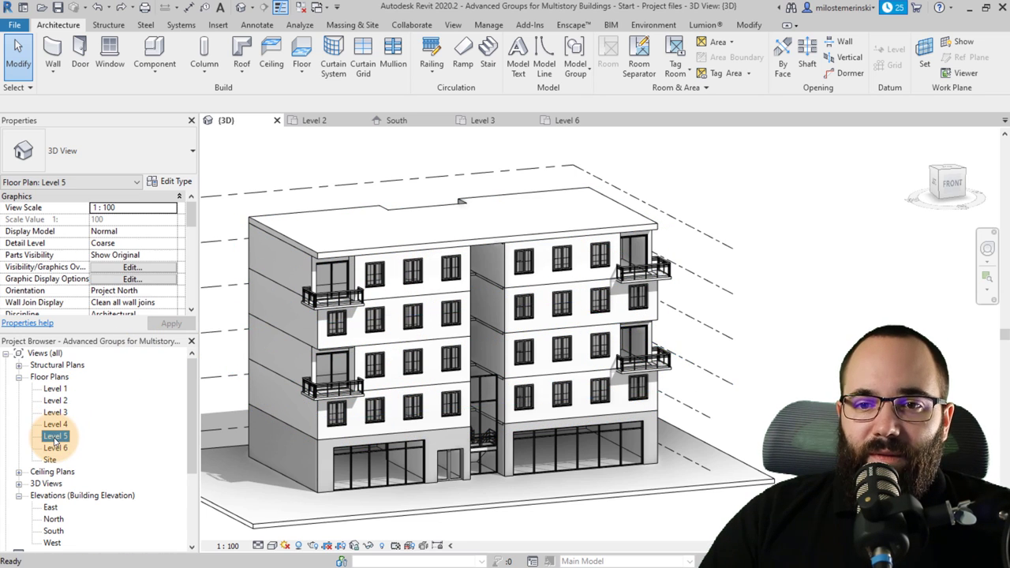
pyautogui.scroll(6, 386, 371)
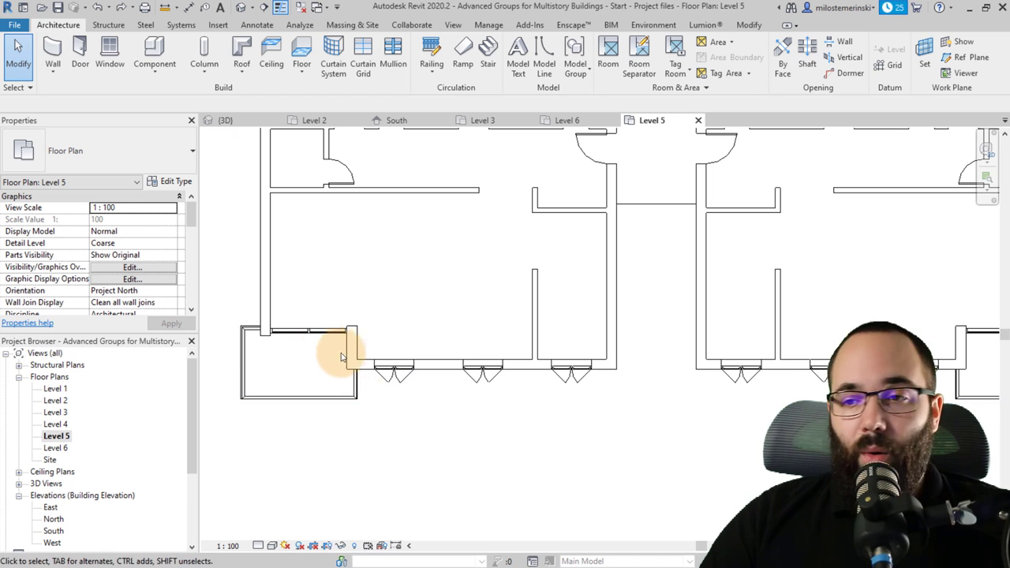
pyautogui.press('Tab')
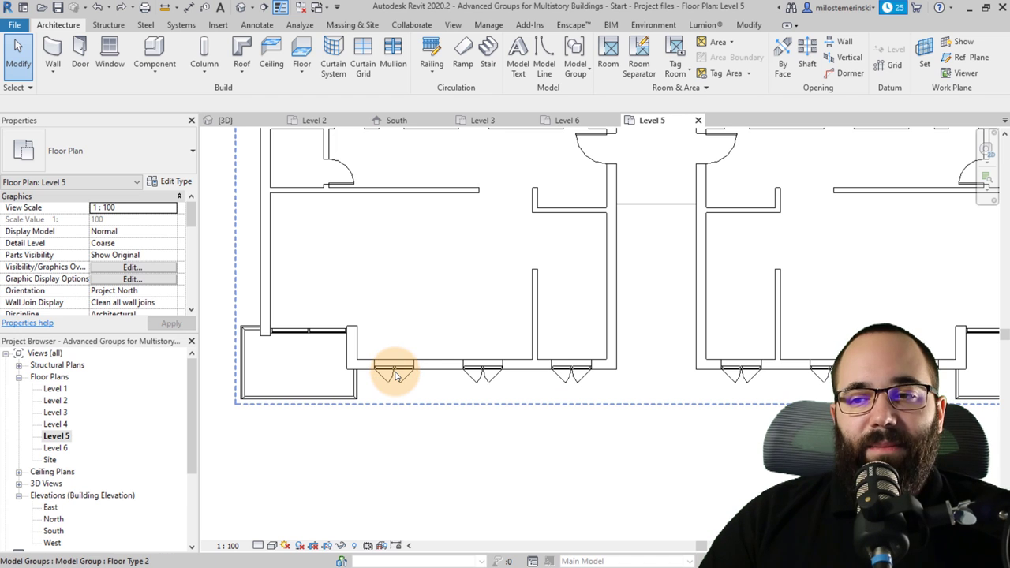
pyautogui.click(394, 375)
pyautogui.click(368, 440)
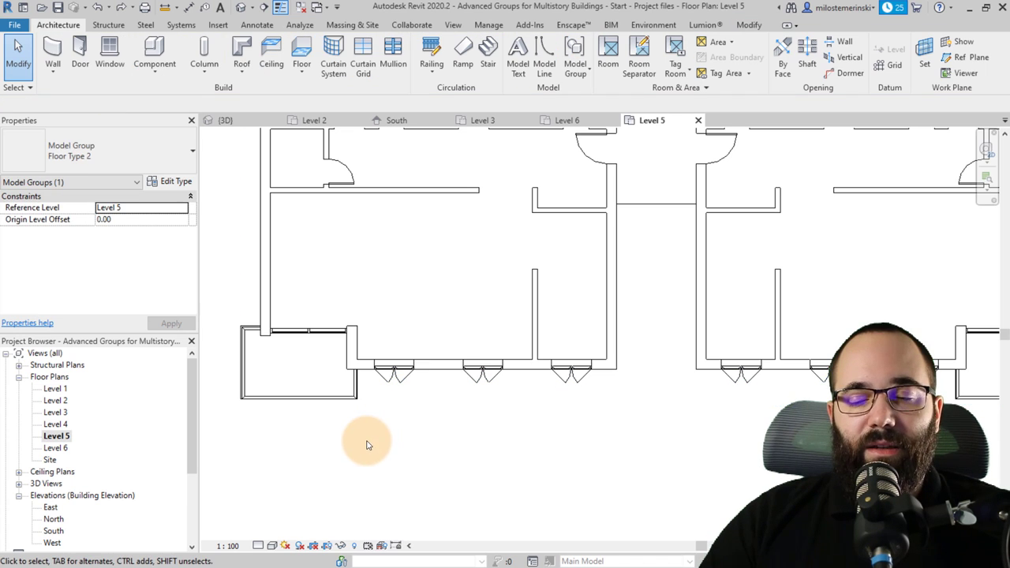
pyautogui.click(400, 373)
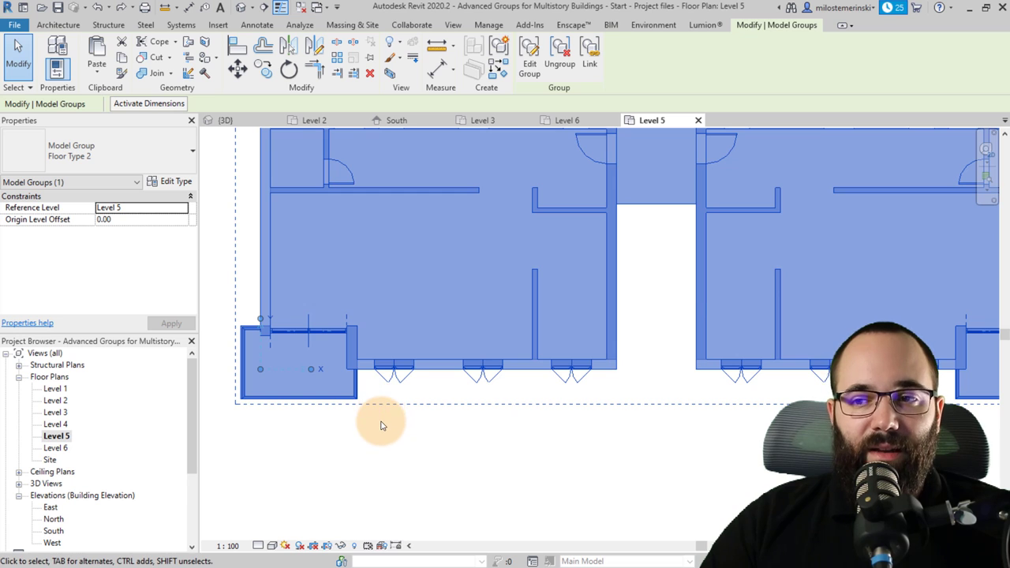
pyautogui.scroll(-2, 287, 444)
pyautogui.scroll(3, 337, 409)
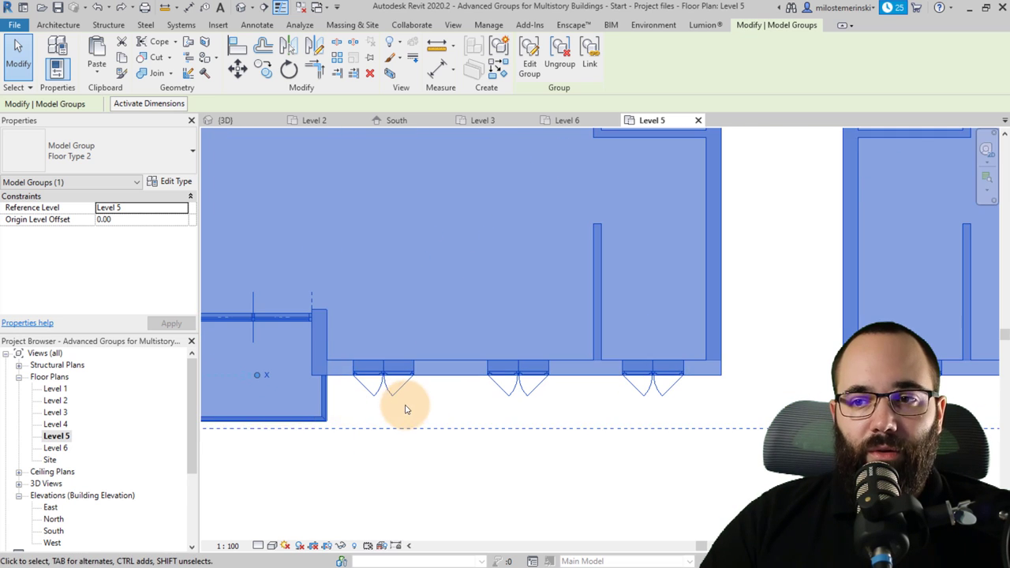
pyautogui.click(442, 408)
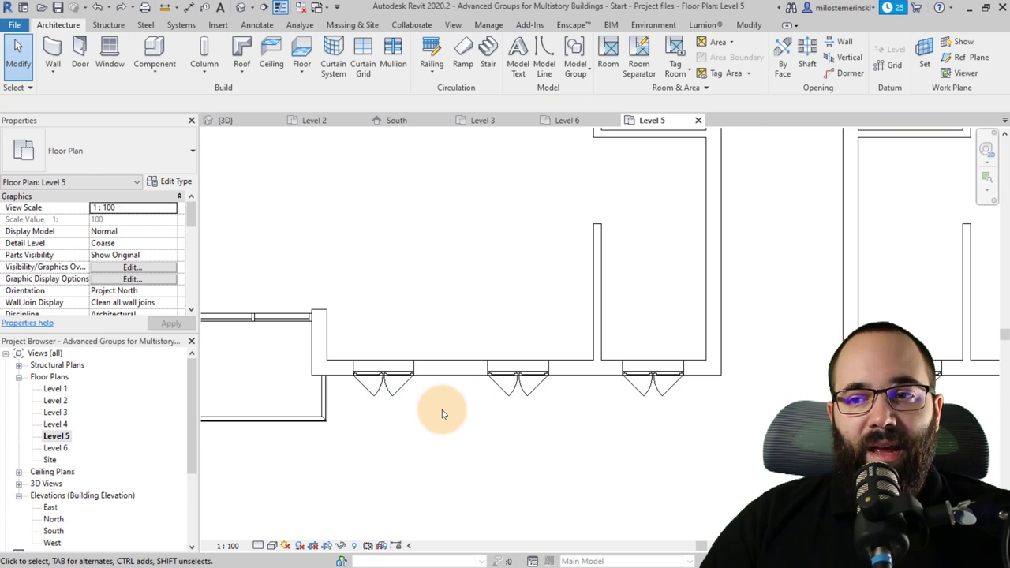
# - Exclude the front window nearest the left balcony from the Level 5 instance of the Floor Type 2 group
pyautogui.press('Tab')
pyautogui.click(387, 377)
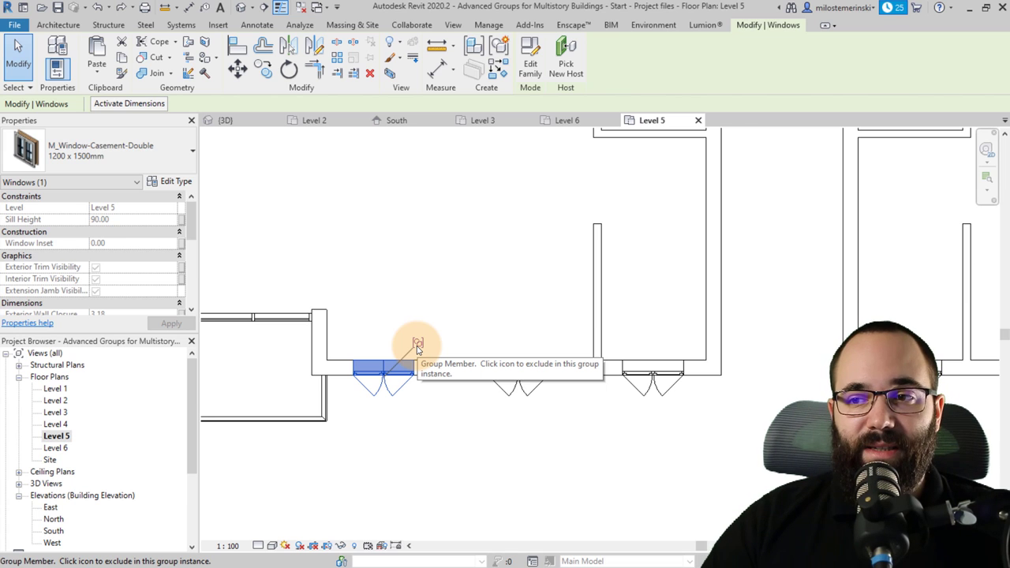
pyautogui.click(366, 371)
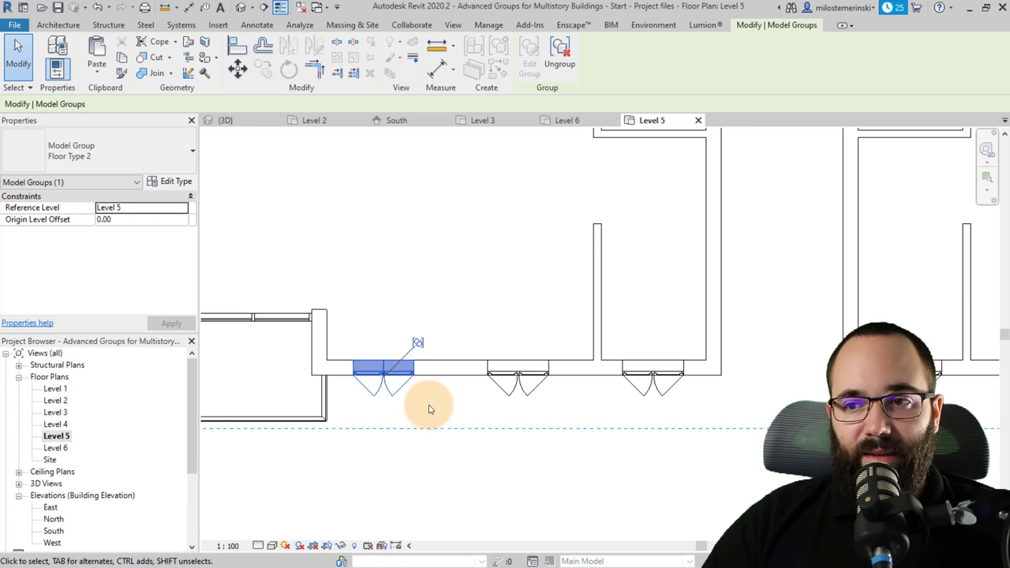
pyautogui.press('Delete')
pyautogui.hotkey('ctrl', 'z')
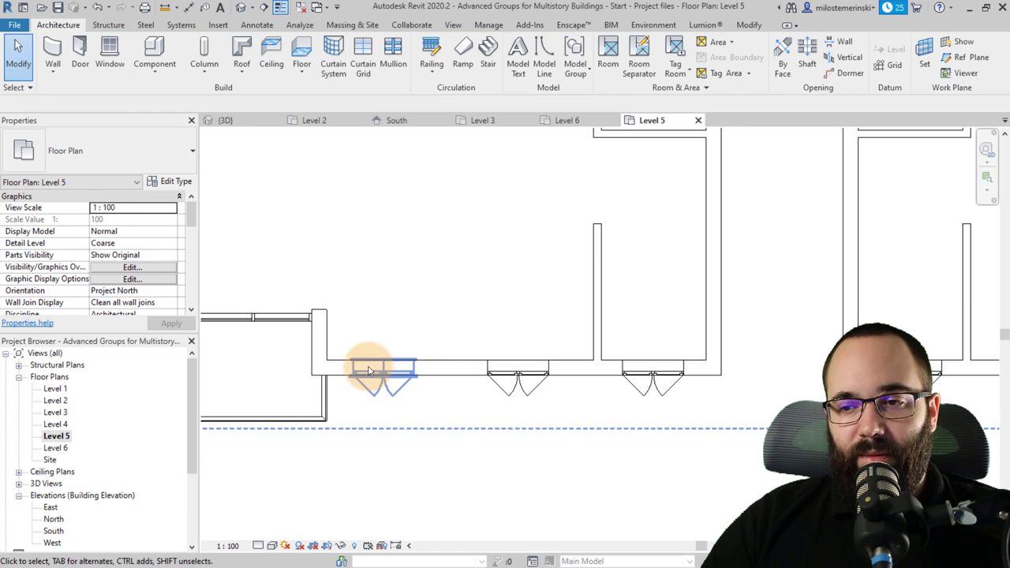
pyautogui.click(379, 394)
pyautogui.press('Escape')
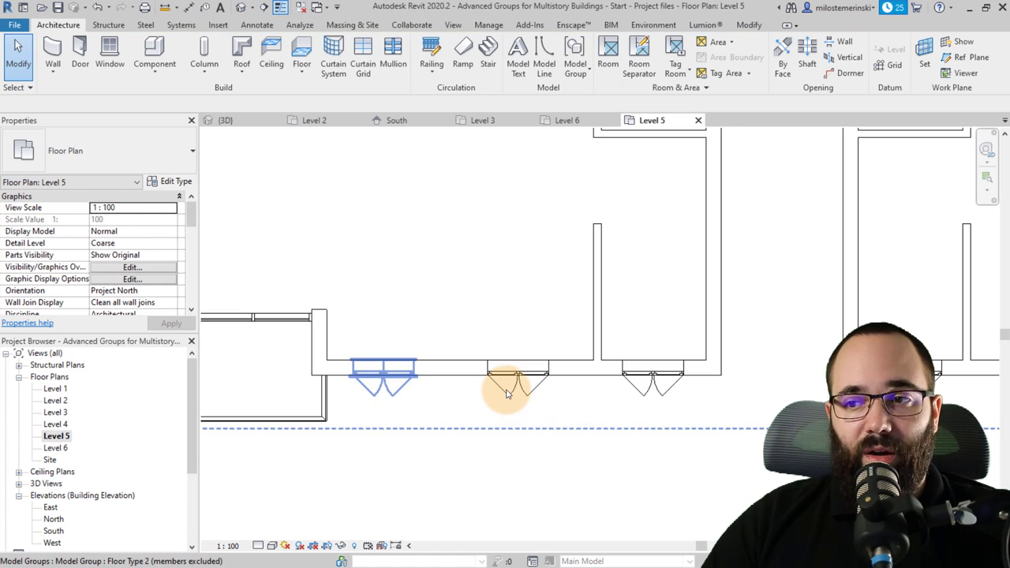
# - Exclude the middle window of the same front wall from the Level 5 Floor Type 2 group instance
pyautogui.click(507, 393)
pyautogui.click(550, 343)
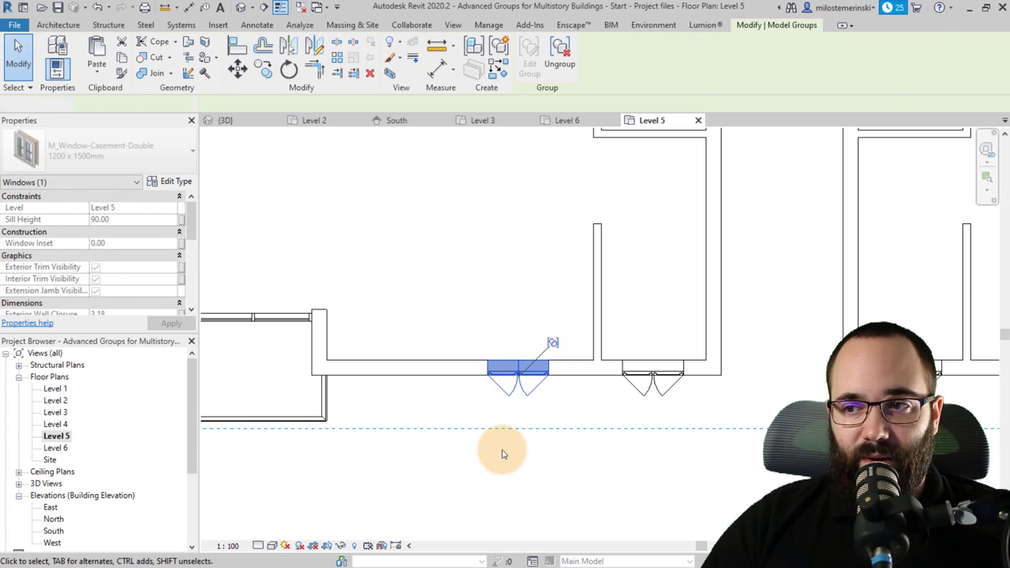
pyautogui.press('Escape')
# - Inspect the Level 5 front facade in 3D and select the excluded windows to view their option for restoring them to the group
pyautogui.scroll(-5, 529, 397)
pyautogui.click(219, 120)
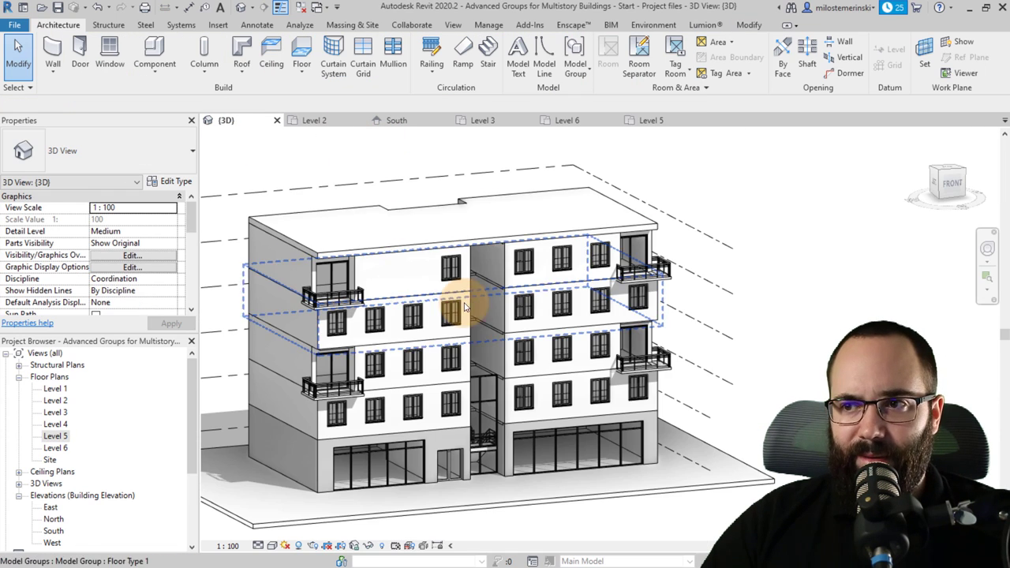
pyautogui.keyDown('shift'); pyautogui.moveTo(483, 331); pyautogui.dragTo(413, 255, button='middle'); pyautogui.keyUp('shift')
pyautogui.scroll(3, 384, 279)
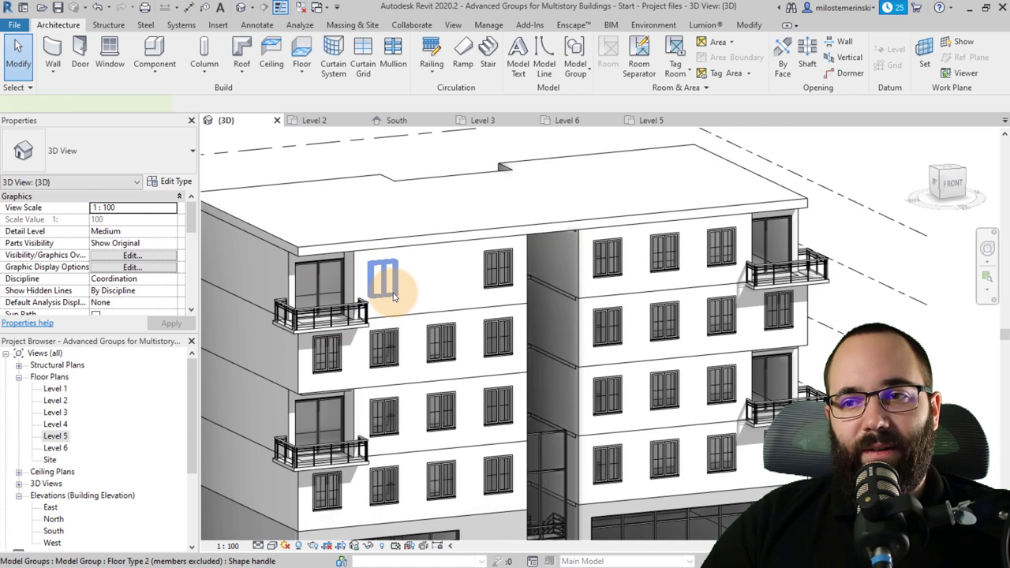
pyautogui.click(388, 304)
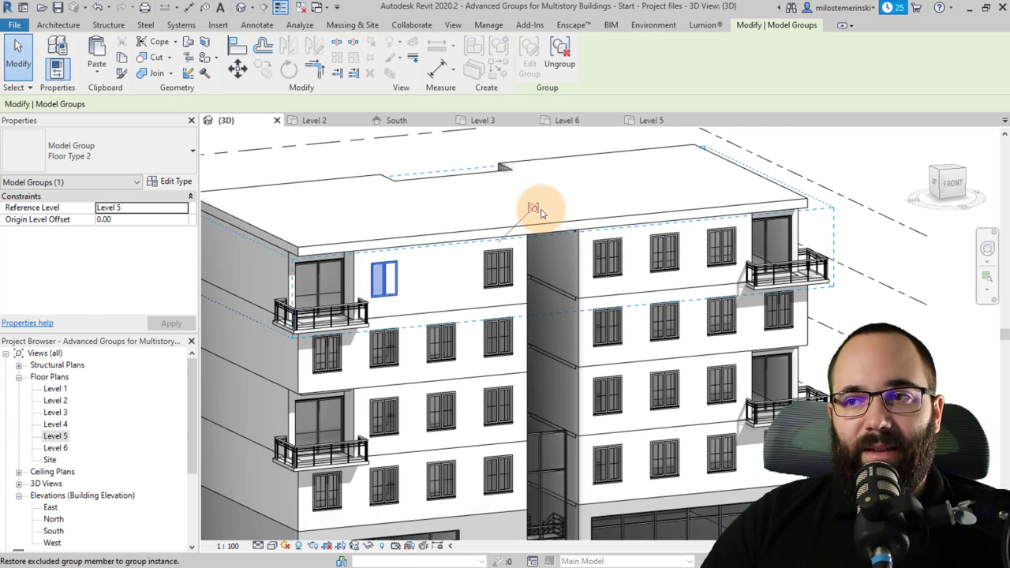
pyautogui.click(491, 253)
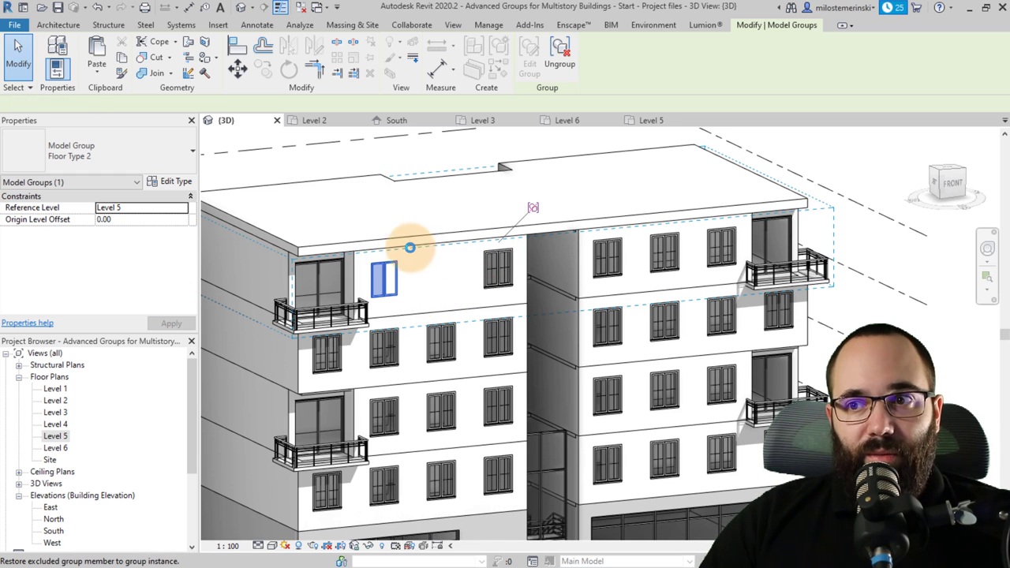
pyautogui.click(417, 160)
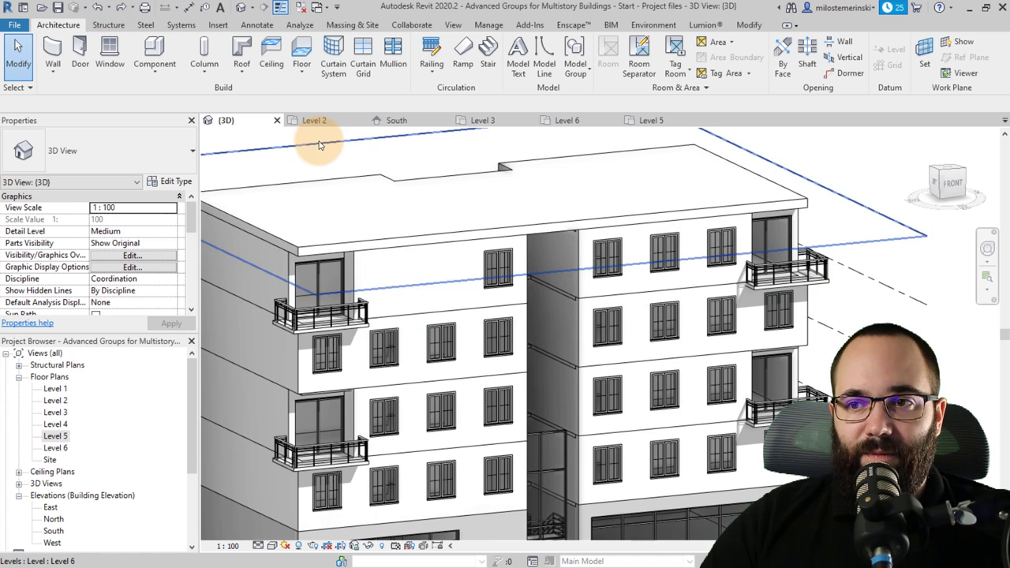
pyautogui.scroll(-2, 340, 164)
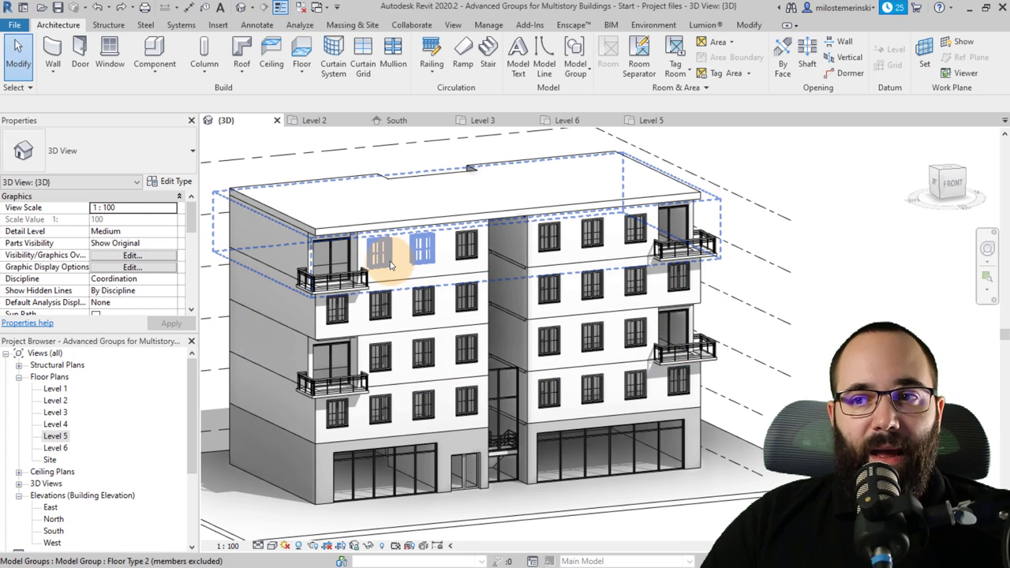
pyautogui.scroll(2, 395, 264)
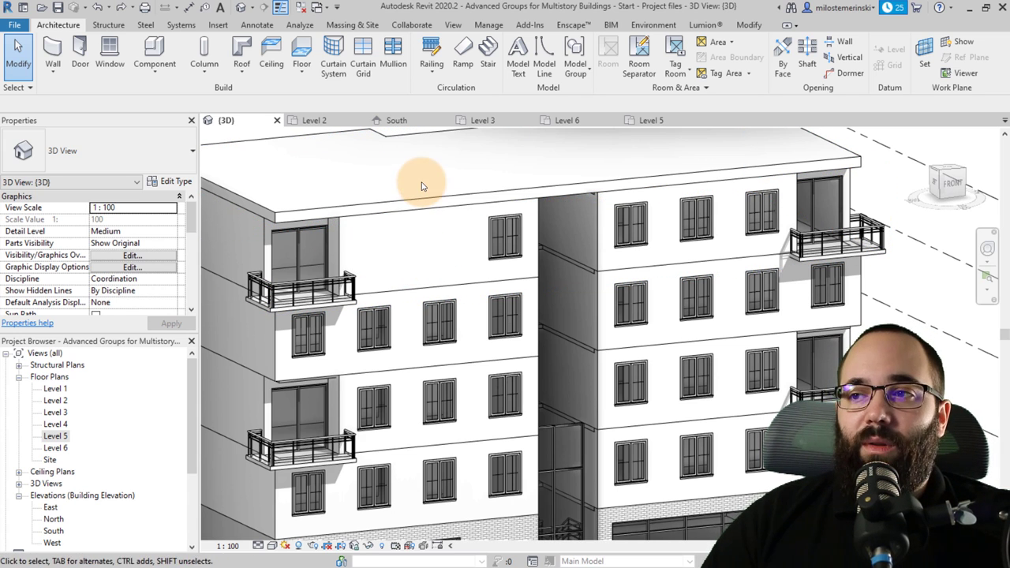
# - Draw a 250 high Storefront curtain wall along the Level 5 front wall in place of the excluded windows, starting about 40 from the balcony
pyautogui.click(651, 120)
pyautogui.scroll(2, 458, 348)
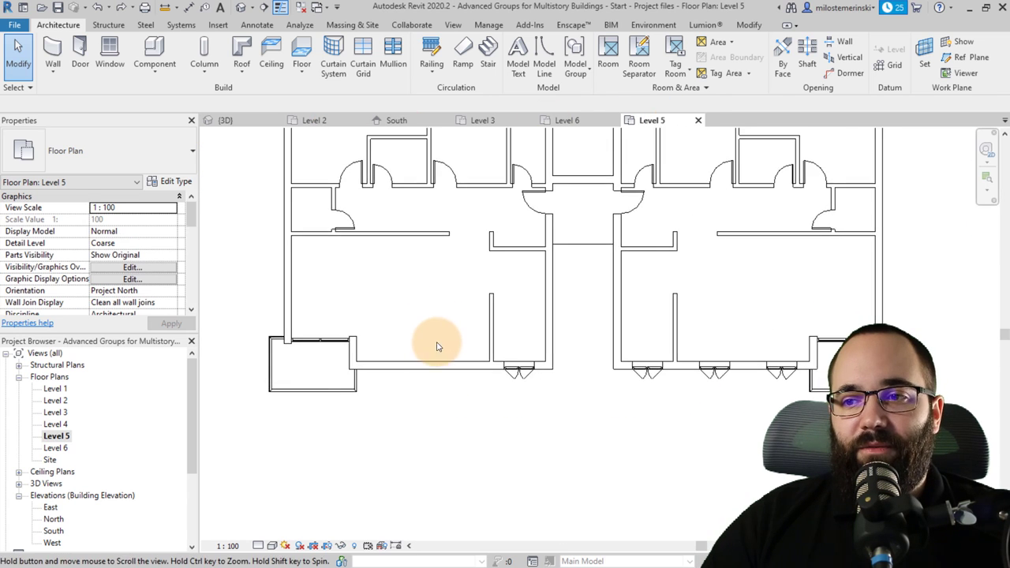
pyautogui.click(53, 57)
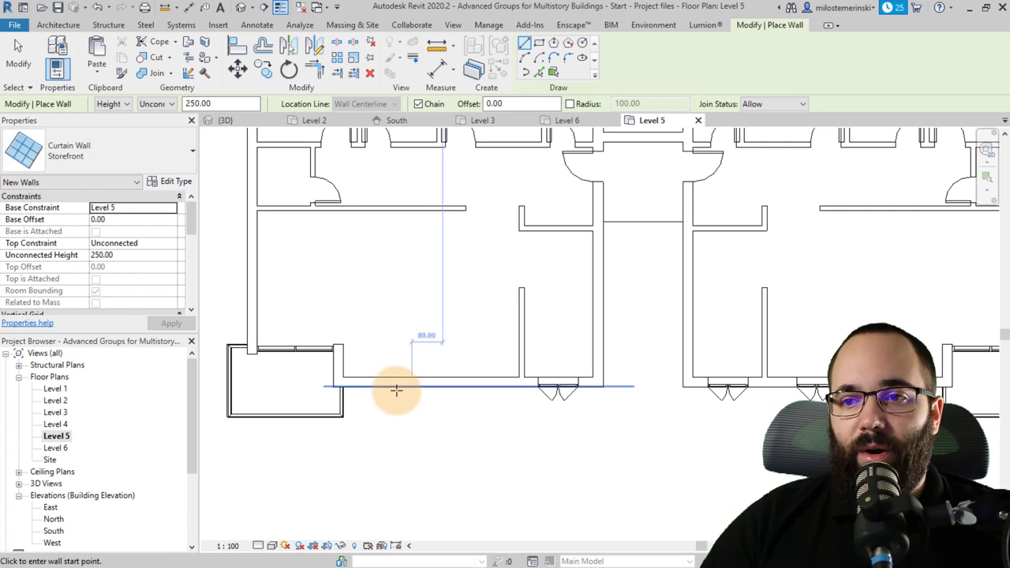
pyautogui.scroll(2, 397, 387)
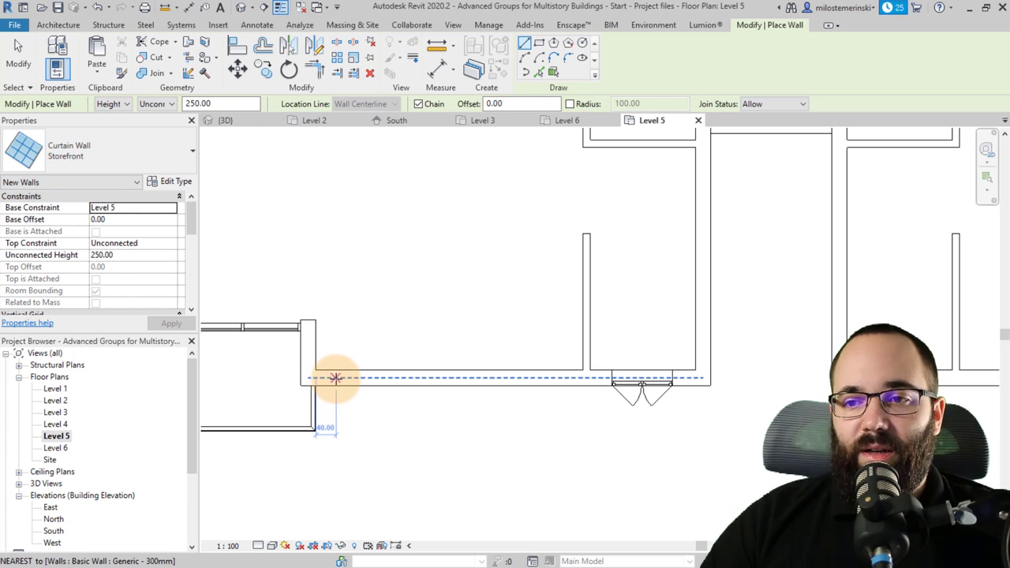
pyautogui.click(335, 378)
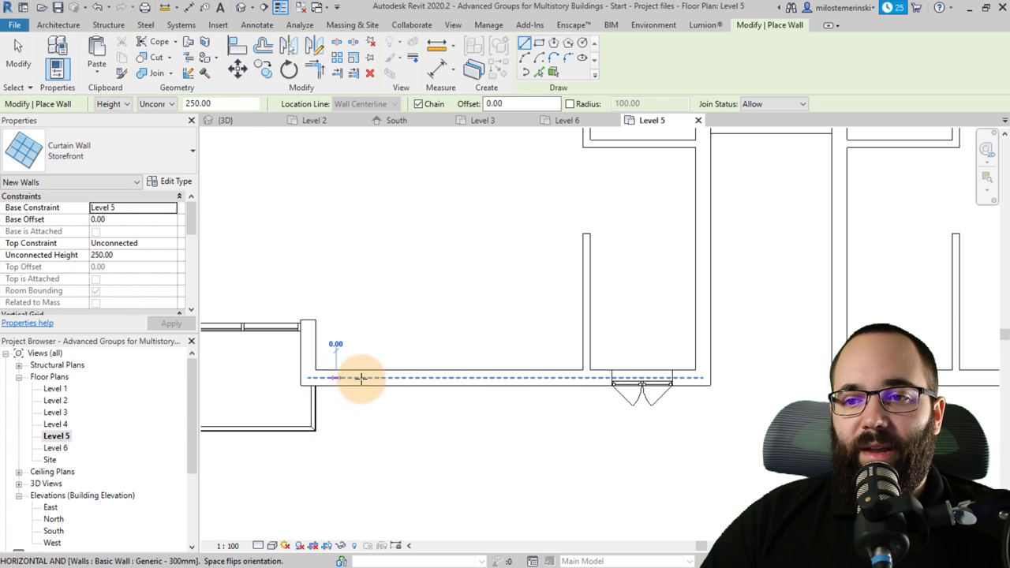
pyautogui.click(554, 378)
pyautogui.press('Escape')
pyautogui.press('Escape')
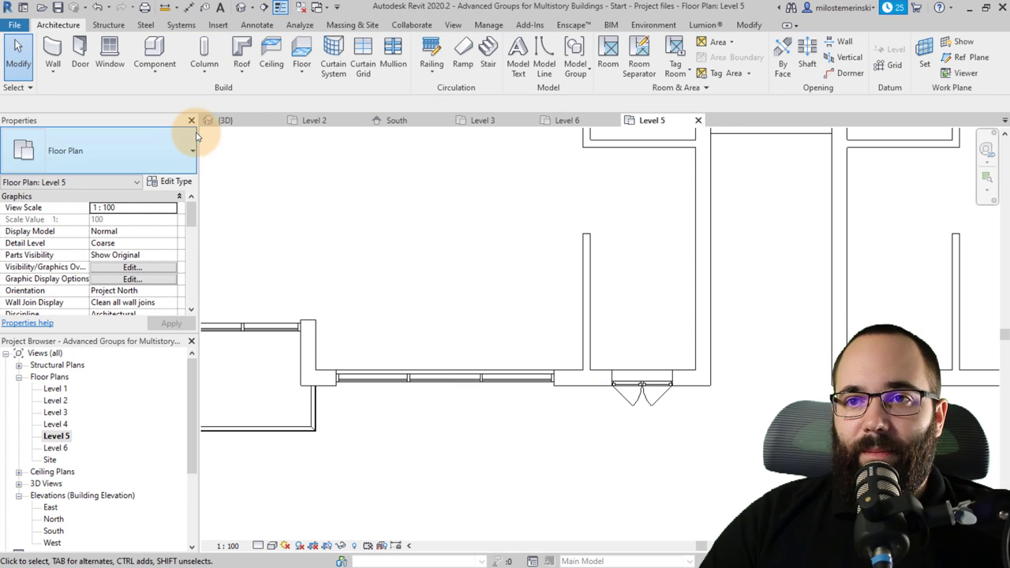
# - Check the new Level 5 curtain wall in 3D and compare the Floor Type 2 groups on Level 3 and Level 5
pyautogui.click(244, 118)
pyautogui.scroll(-2, 442, 300)
pyautogui.scroll(2, 423, 270)
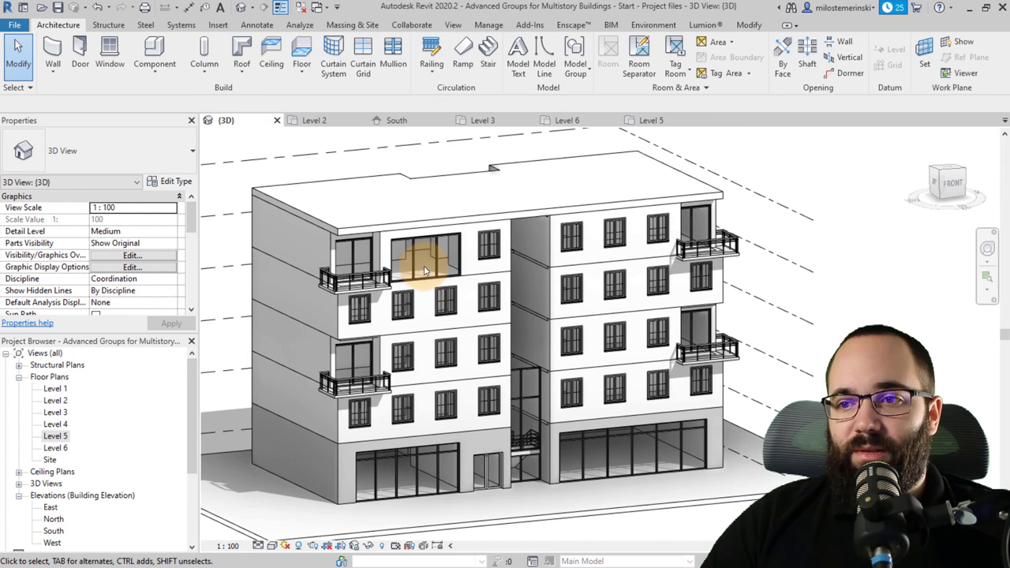
pyautogui.click(338, 370)
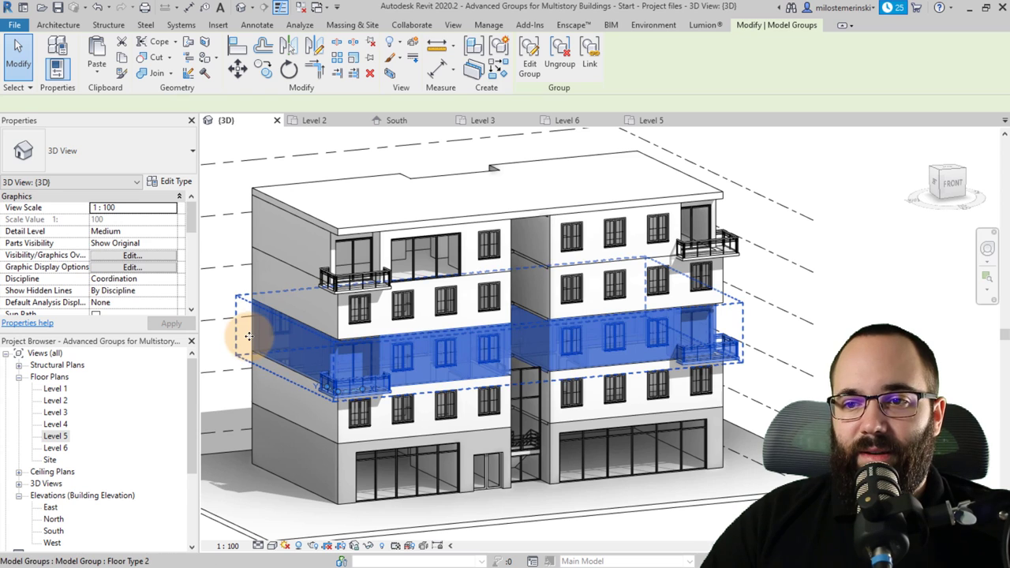
pyautogui.click(227, 235)
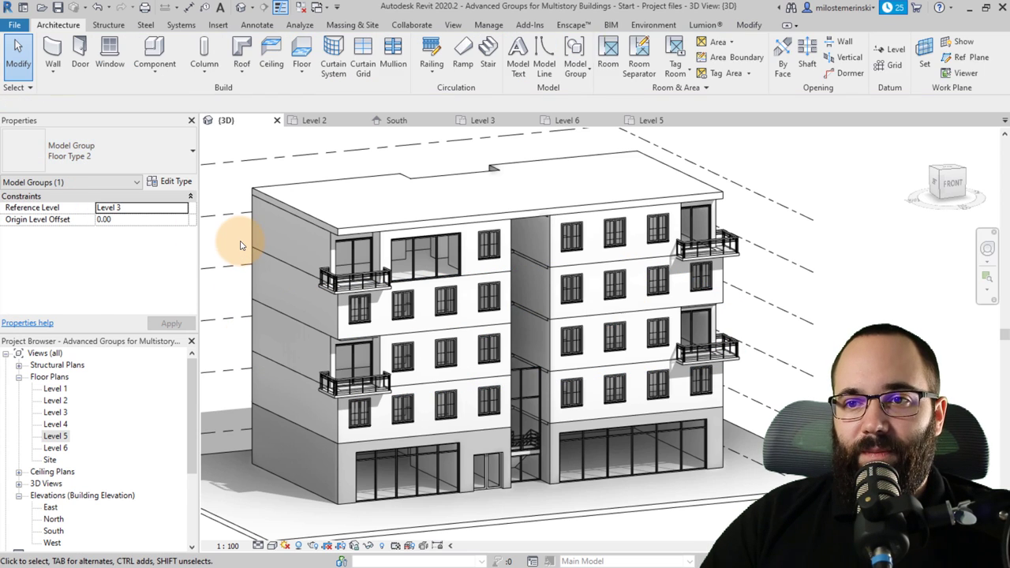
pyautogui.click(251, 235)
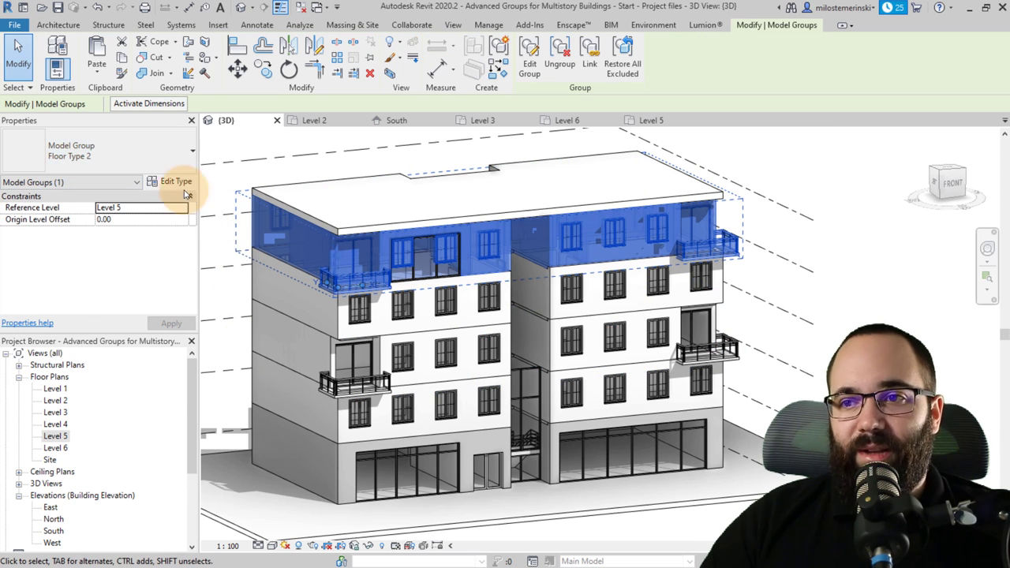
pyautogui.click(221, 239)
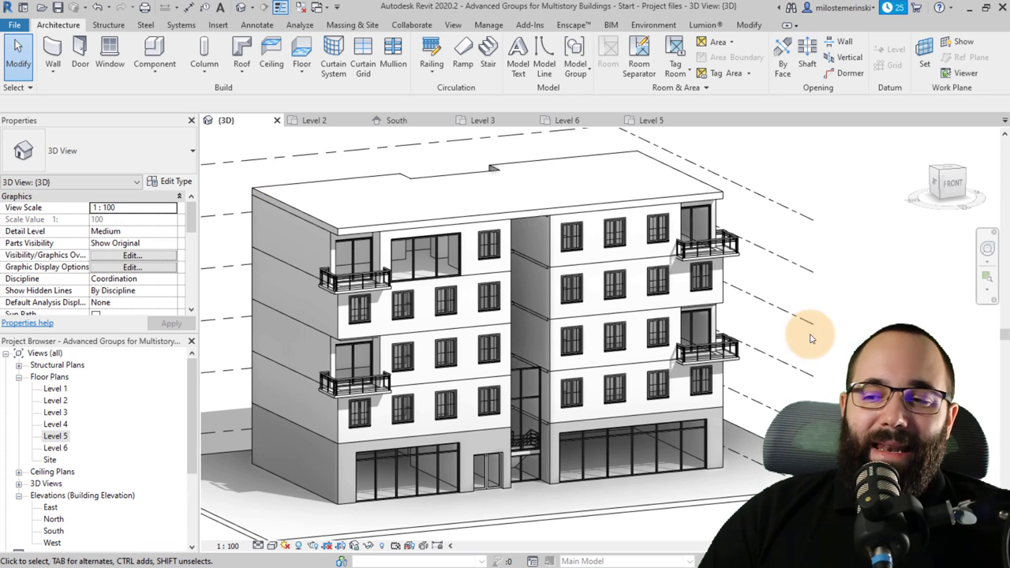
# - Stretch the Storefront curtain wall in the central stairwell recess up to the roof, giving a top offset of 1200 from Level 2
pyautogui.scroll(5, 525, 468)
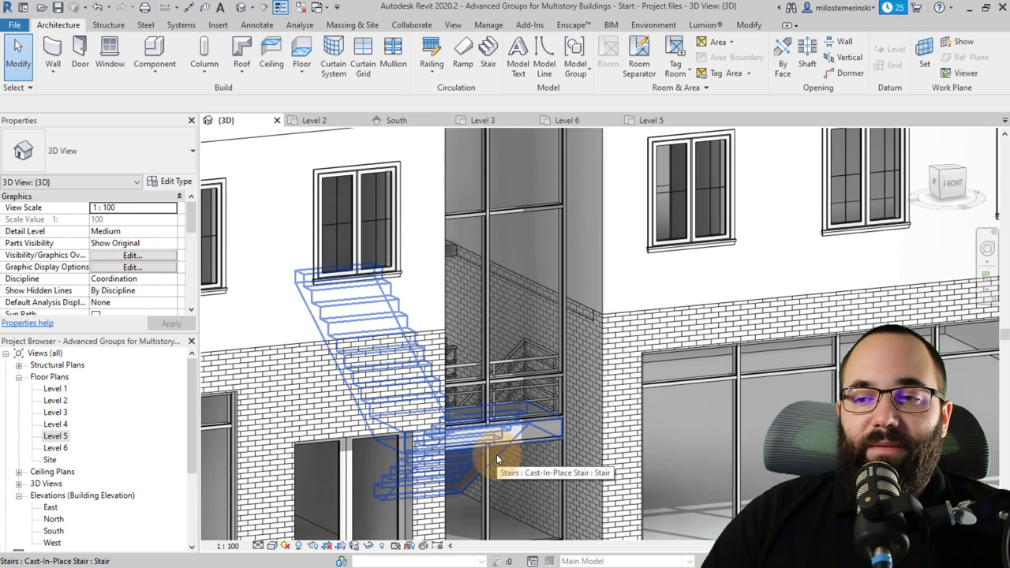
pyautogui.scroll(-5, 502, 459)
pyautogui.click(499, 467)
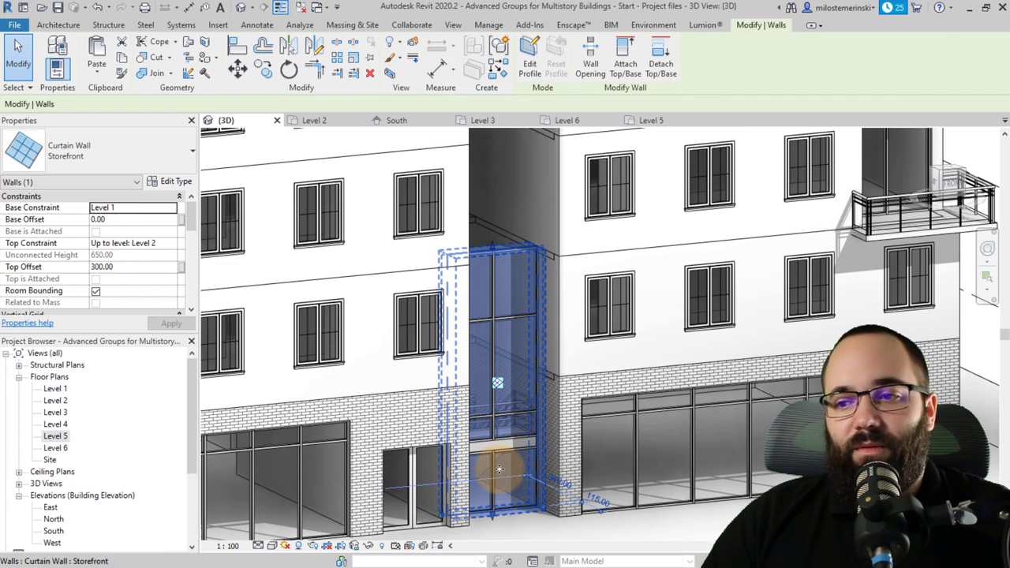
pyautogui.click(499, 241)
pyautogui.click(488, 253)
pyautogui.scroll(-5, 361, 466)
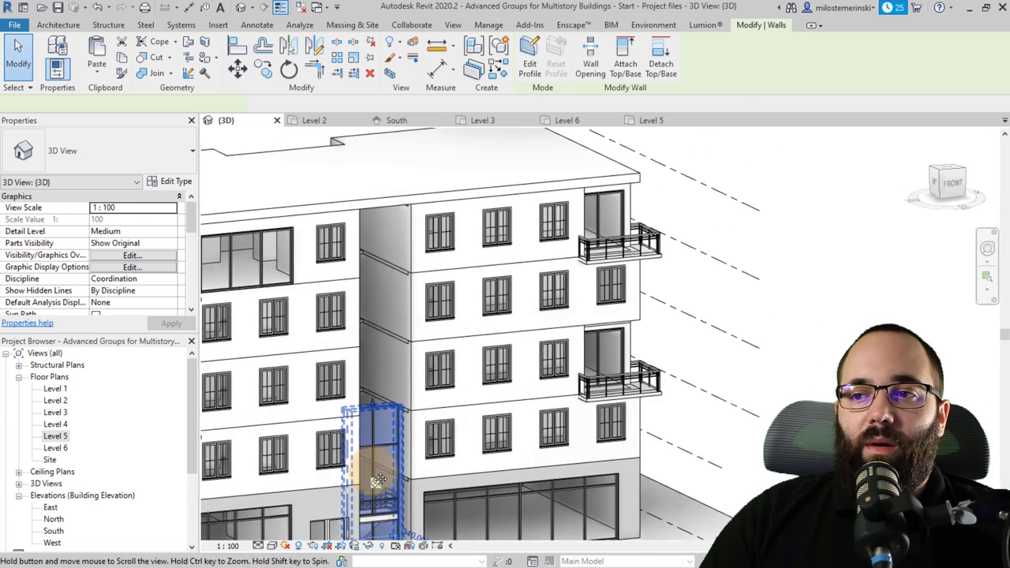
pyautogui.moveTo(370, 425); pyautogui.dragTo(373, 275)
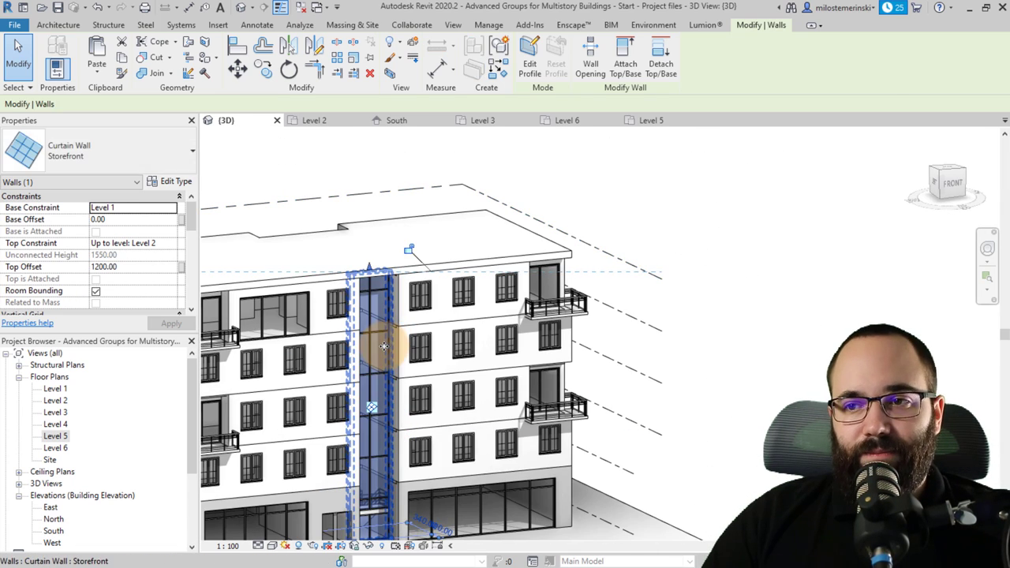
pyautogui.press('Escape')
pyautogui.scroll(-2, 395, 430)
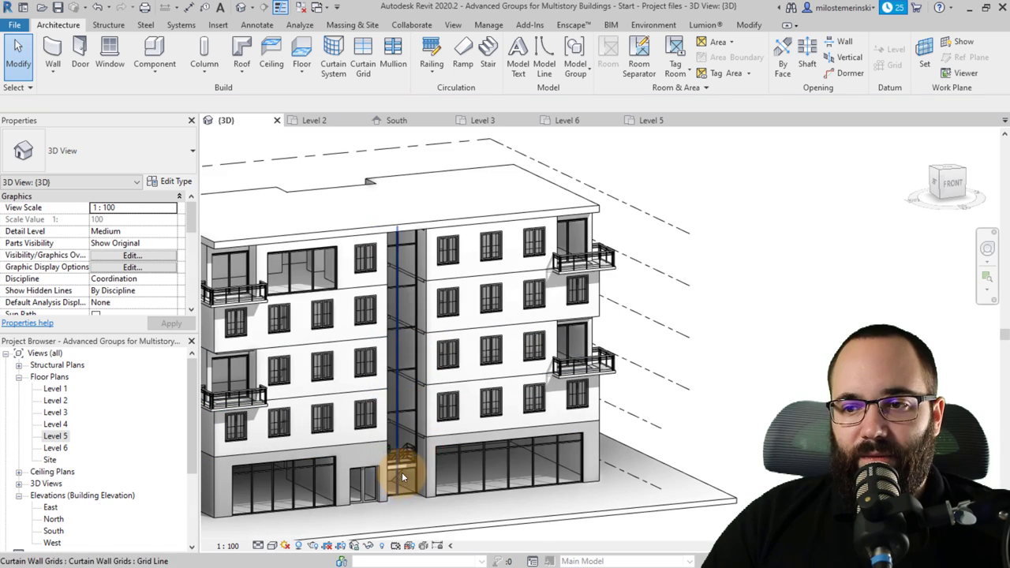
# - Convert the ground-floor stair in the central stairwell into a multistory stair by connecting it to Level 3, Level 4 and Level 5
pyautogui.scroll(5, 404, 466)
pyautogui.click(409, 455)
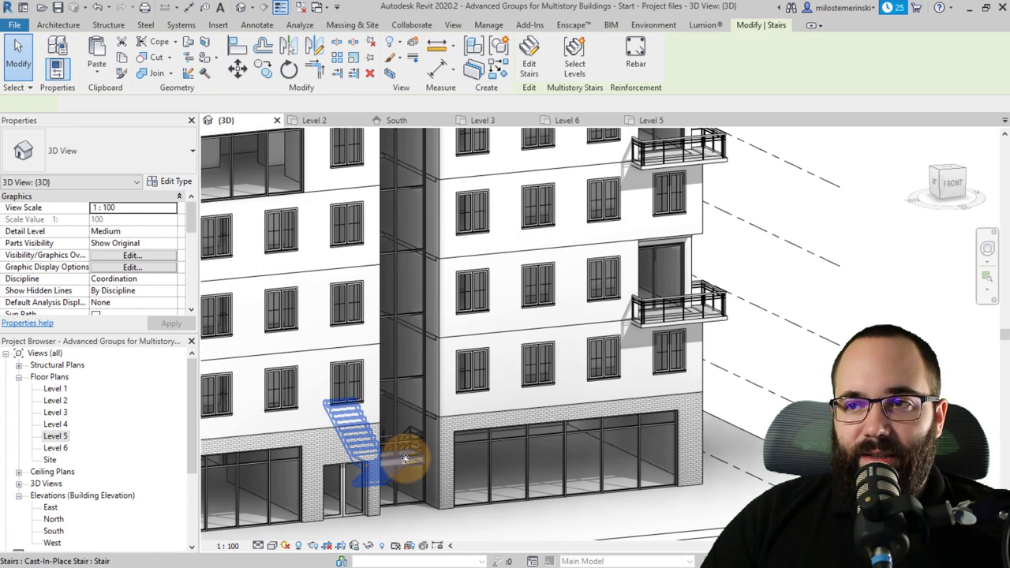
pyautogui.click(576, 75)
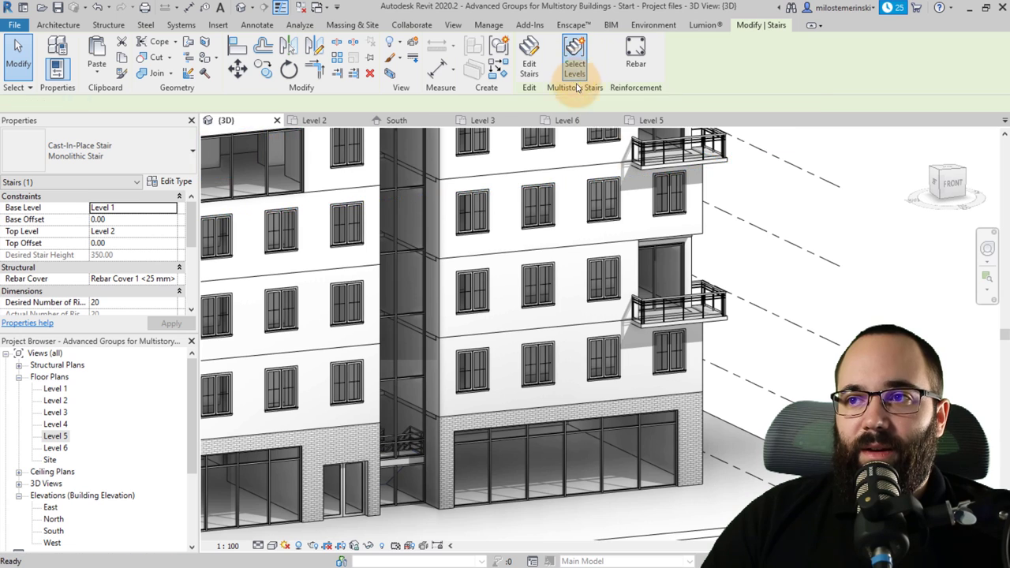
pyautogui.scroll(-6, 591, 214)
pyautogui.moveTo(258, 316); pyautogui.dragTo(267, 398, button='middle')
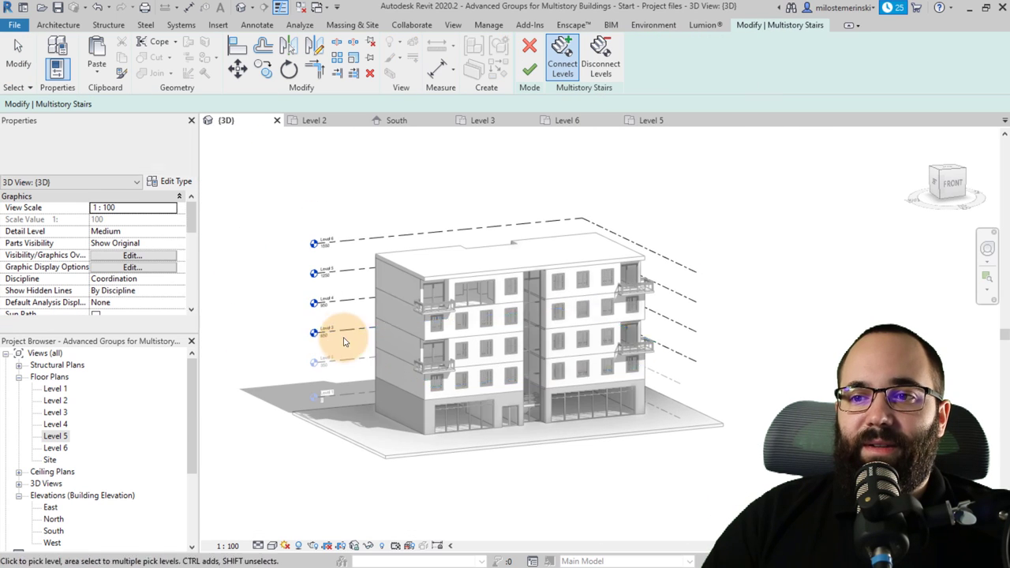
pyautogui.moveTo(338, 338); pyautogui.dragTo(332, 276)
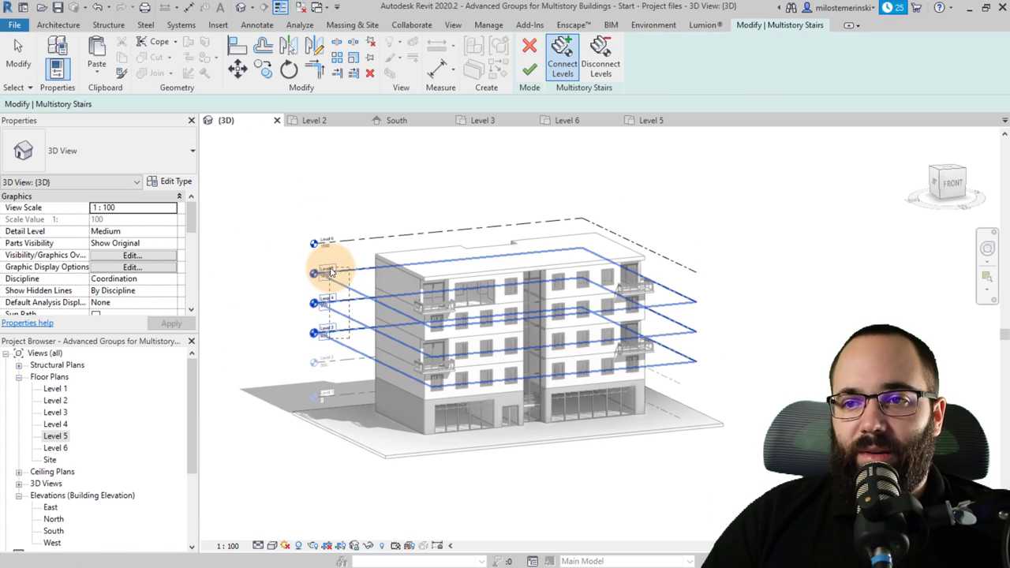
pyautogui.click(529, 69)
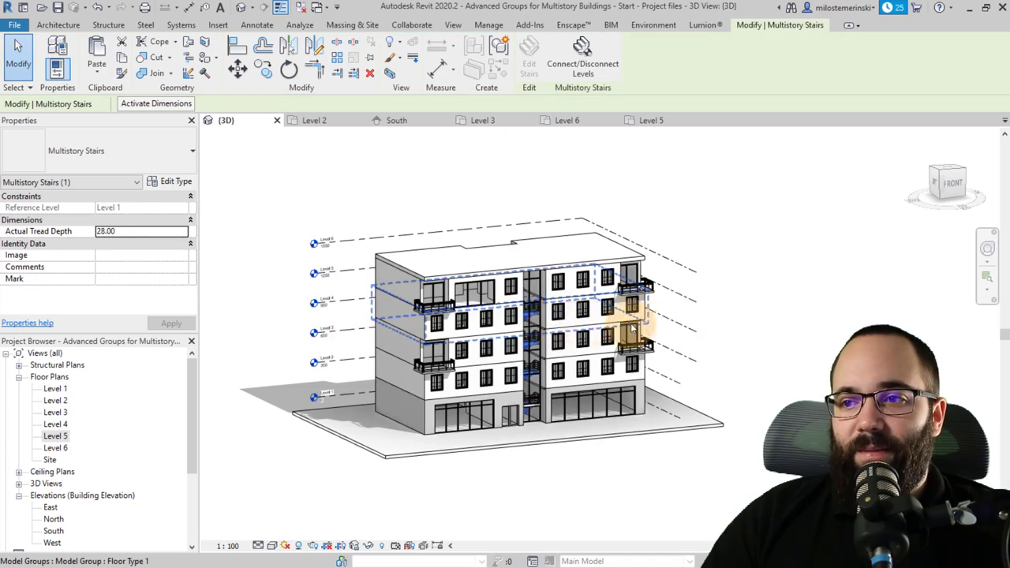
# - Check the multistory stairs through the stairwell glazing in 3D, clear the selection and review the whole building from the front
pyautogui.scroll(4, 509, 310)
pyautogui.scroll(3, 509, 310)
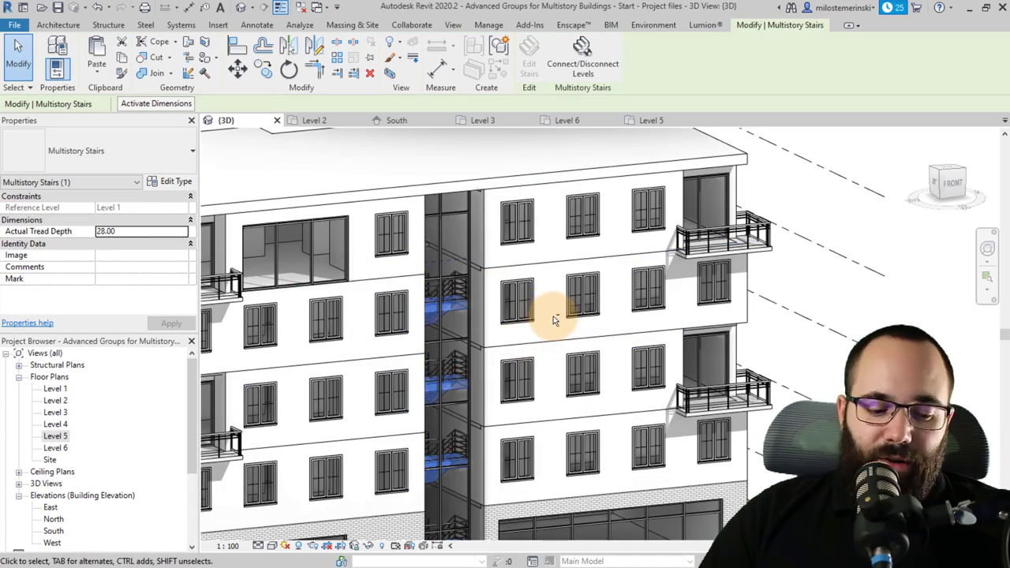
pyautogui.scroll(-6, 553, 319)
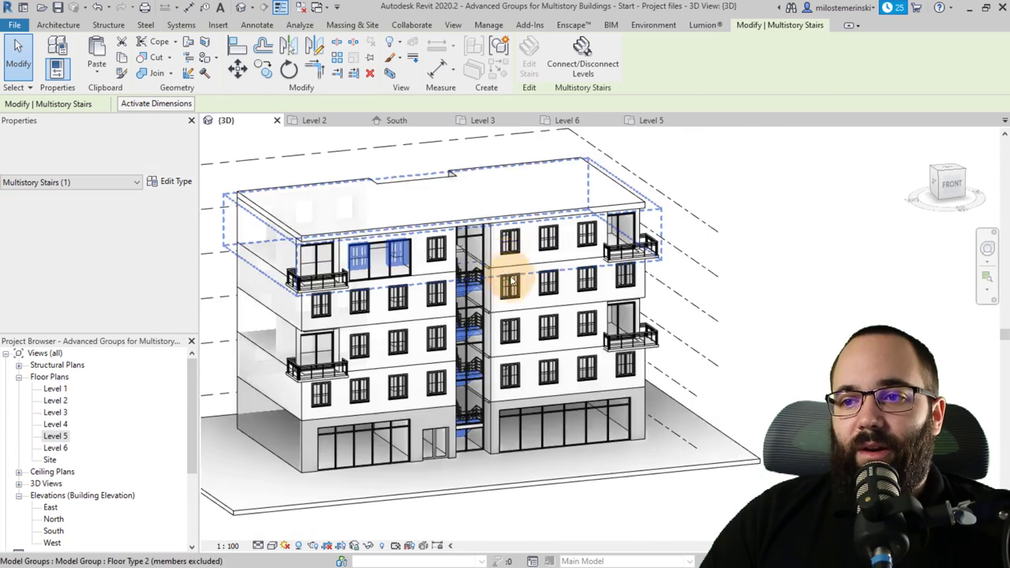
pyautogui.keyDown('shift'); pyautogui.moveTo(511, 281); pyautogui.dragTo(735, 335, button='middle'); pyautogui.keyUp('shift')
pyautogui.click(702, 329)
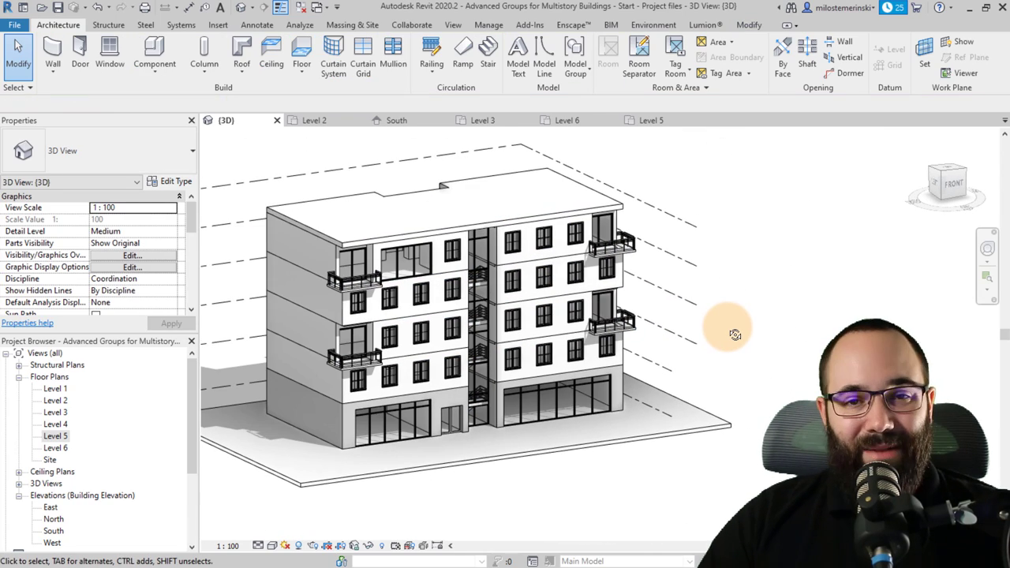